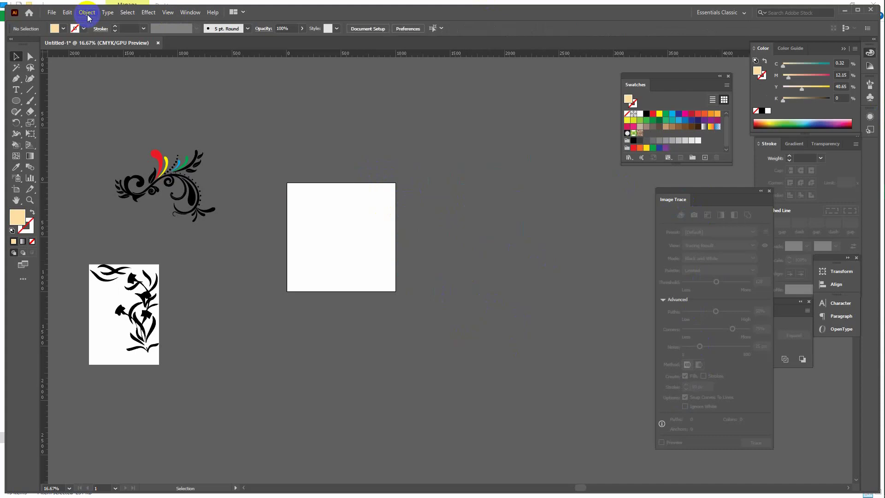
{"action": "left_click", "coordinate": [88, 13]}
{"action": "mouse_move", "coordinate": [106, 274]}
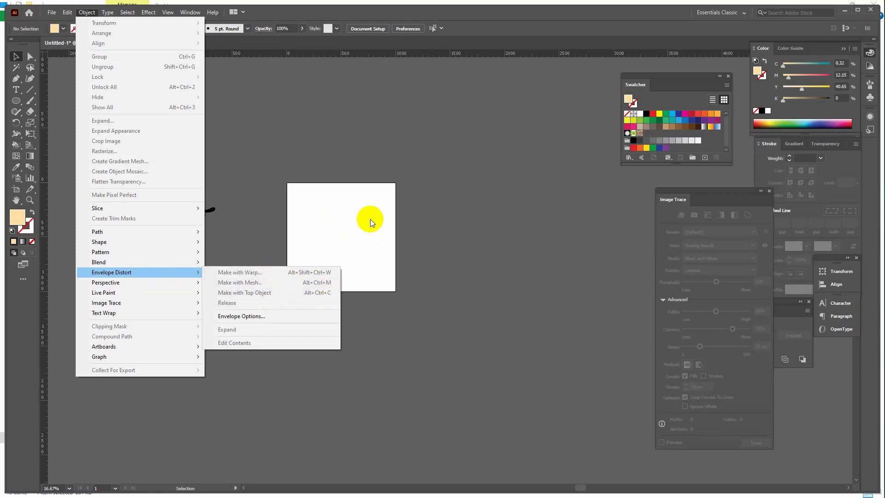
{"action": "left_click", "coordinate": [272, 171]}
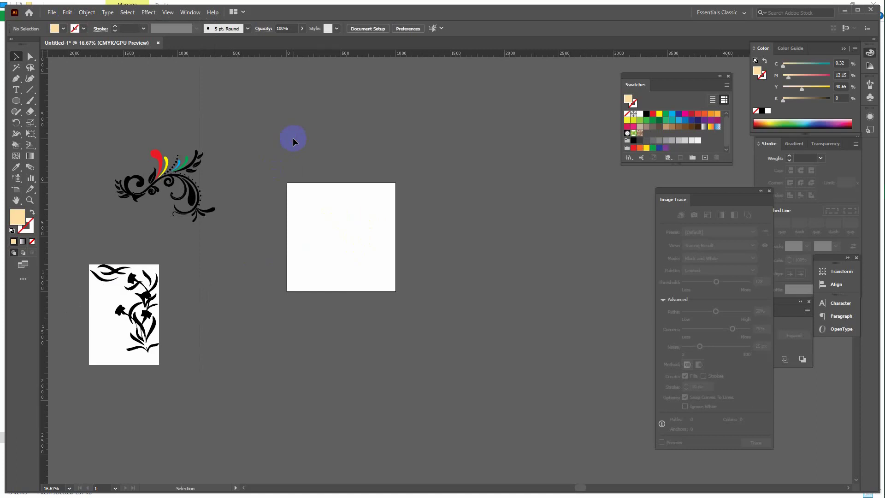
Step: Add the point text "ezygd" at 72 pt on the artboard with the Type tool
{"action": "key", "text": "ctrl+plus"}
{"action": "key", "text": "ctrl+plus"}
{"action": "left_click_drag", "start_coordinate": [293, 138], "coordinate": [433, 272]}
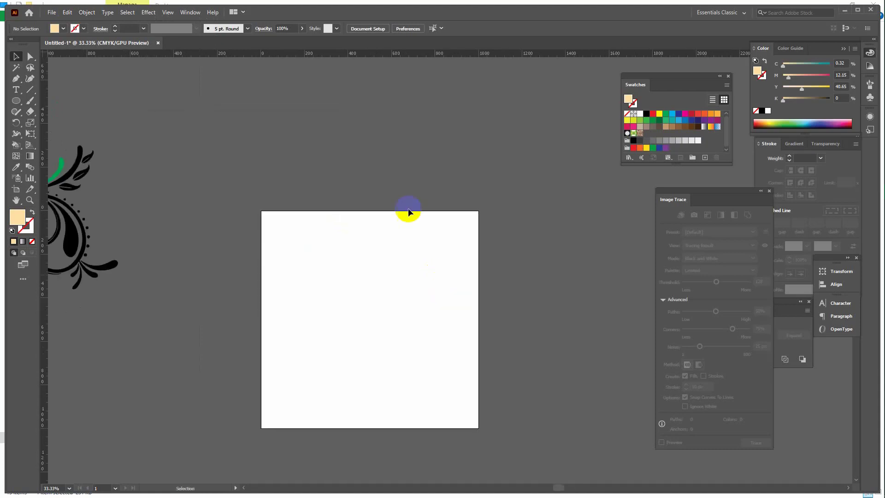
{"action": "left_click", "coordinate": [17, 90]}
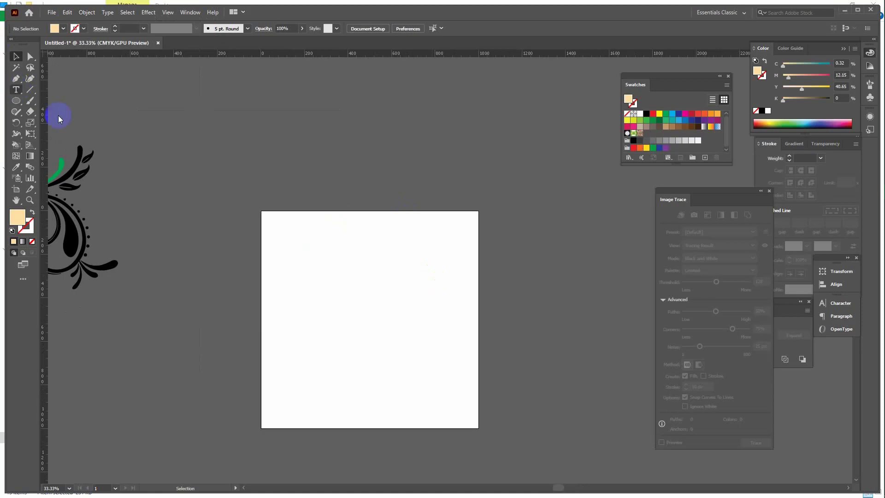
{"action": "left_click", "coordinate": [321, 316]}
{"action": "left_click", "coordinate": [531, 28]}
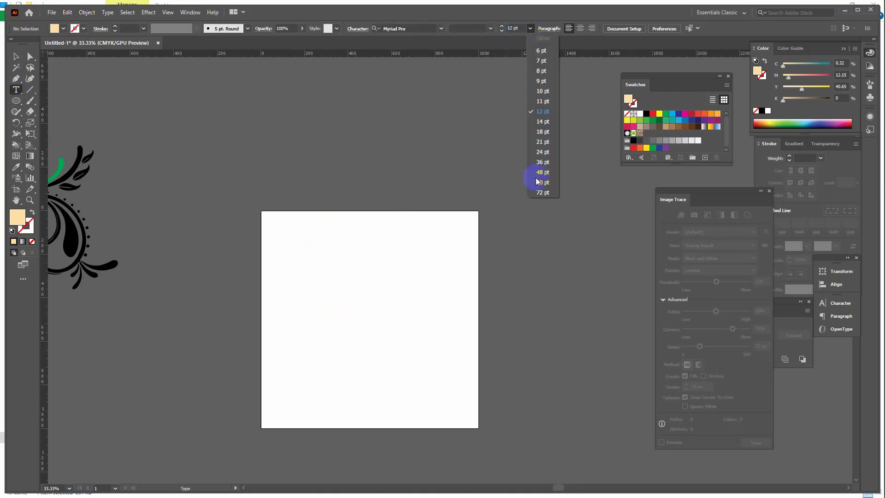
{"action": "left_click", "coordinate": [543, 192]}
{"action": "left_click", "coordinate": [276, 325]}
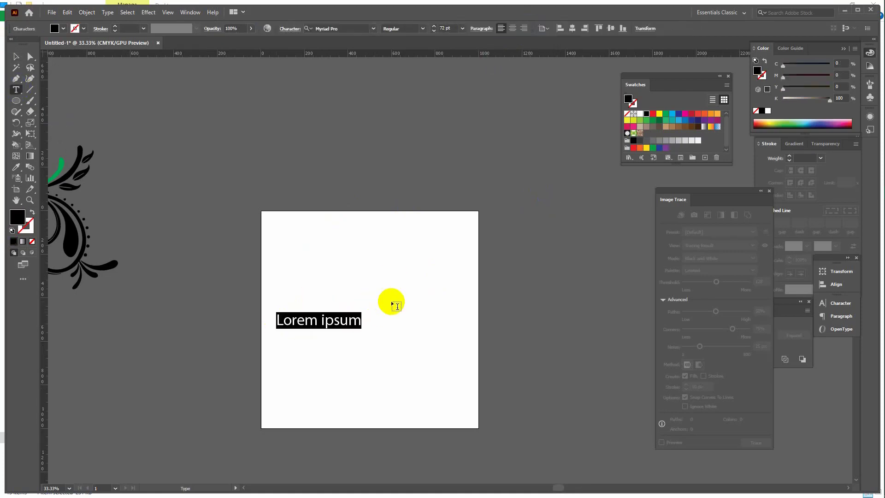
{"action": "type", "text": "ezy"}
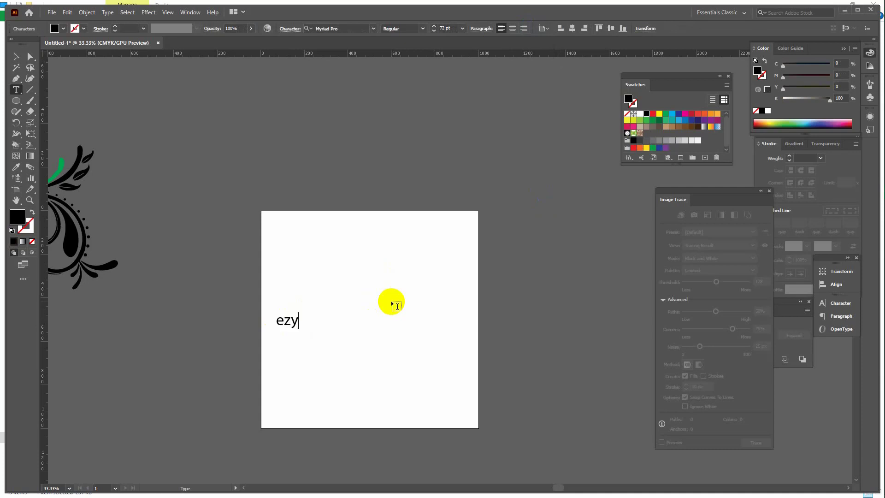
{"action": "type", "text": "gd"}
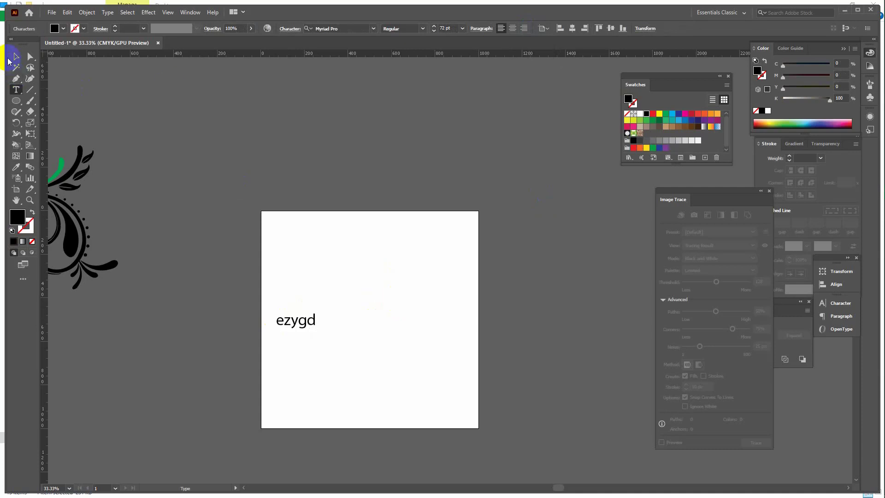
Step: Scale the "ezygd" text up to about 338 pt and place it across the middle of the artboard
{"action": "left_click", "coordinate": [15, 56]}
{"action": "left_click_drag", "start_coordinate": [315, 330], "coordinate": [482, 304]}
{"action": "left_click_drag", "start_coordinate": [434, 318], "coordinate": [419, 318]}
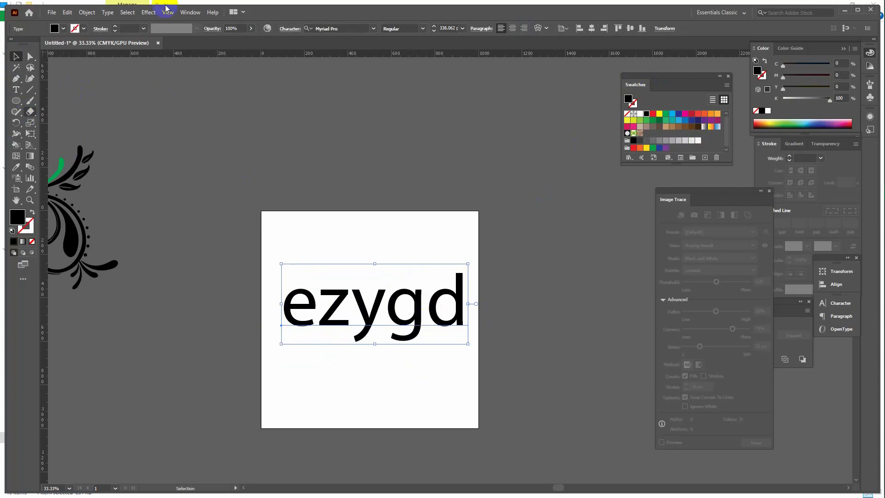
Step: Set the text to All Caps and scale it down to about 290 pt so it fits inside the artboard
{"action": "left_click", "coordinate": [770, 191]}
{"action": "key", "text": "ctrl+t"}
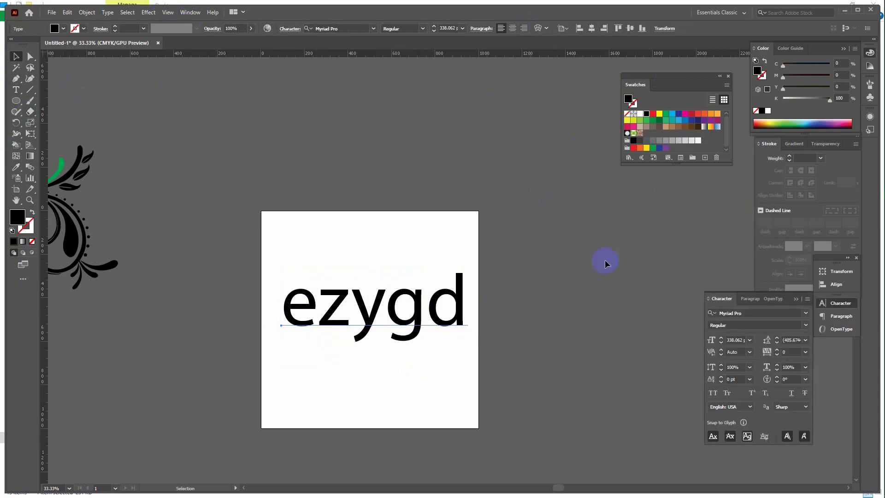
{"action": "left_click", "coordinate": [713, 393]}
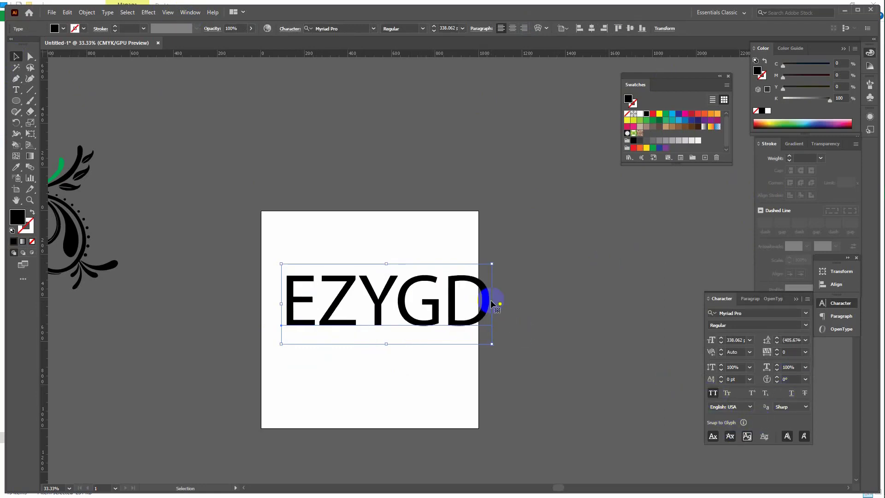
{"action": "left_click_drag", "start_coordinate": [495, 305], "coordinate": [438, 319]}
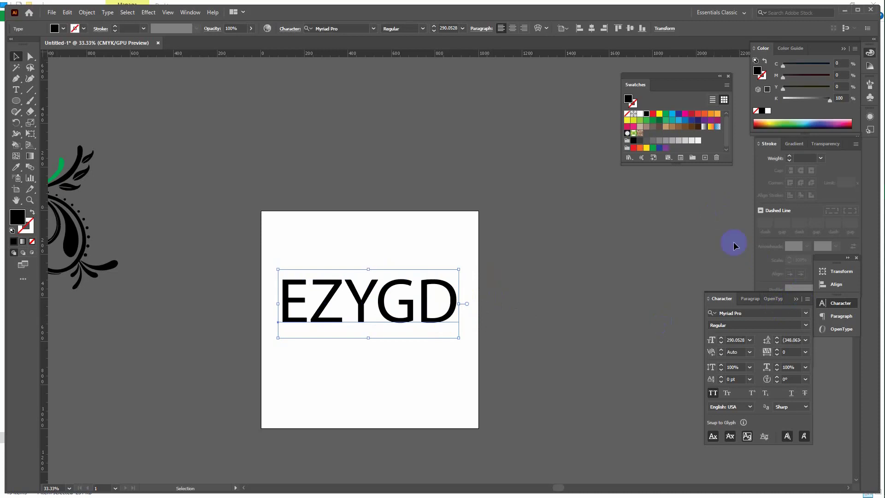
{"action": "left_click", "coordinate": [701, 218]}
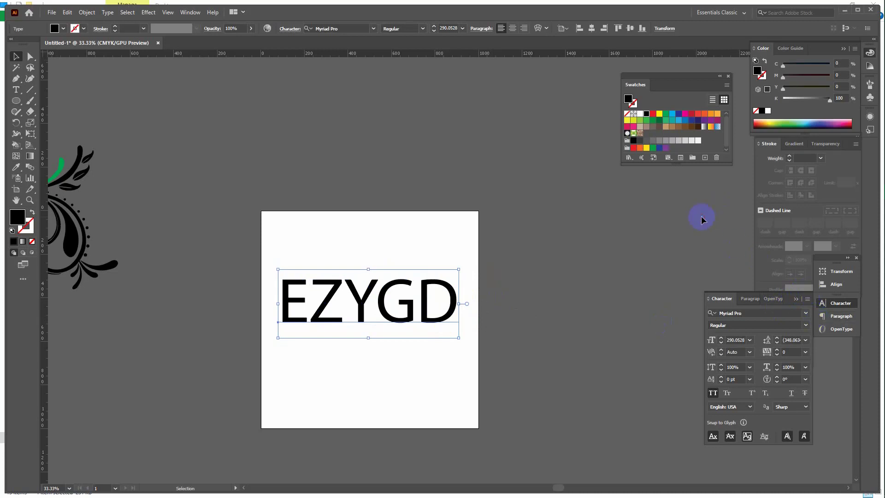
Step: Browse through the fonts and set the EZYGD text in Nasalization Free
{"action": "left_click", "coordinate": [750, 312]}
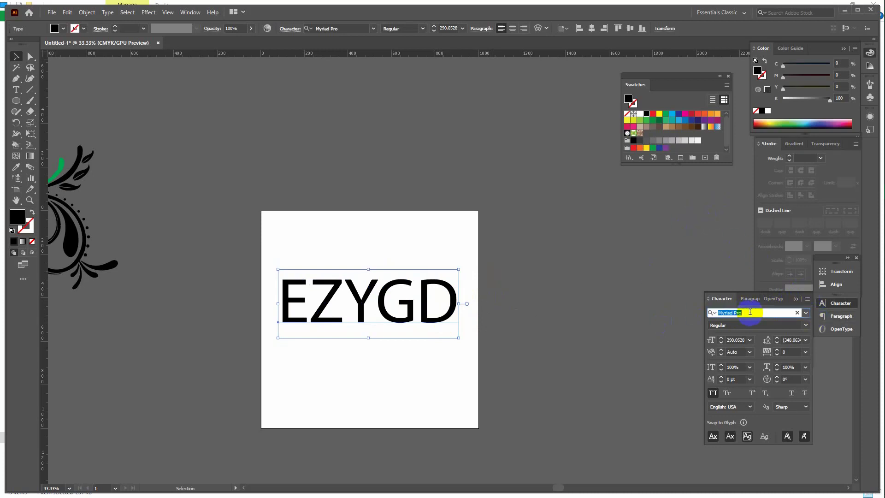
{"action": "key", "text": "Down"}
{"action": "key", "text": "Down"}
{"action": "key", "text": "Down"}
{"action": "key", "text": "Down"}
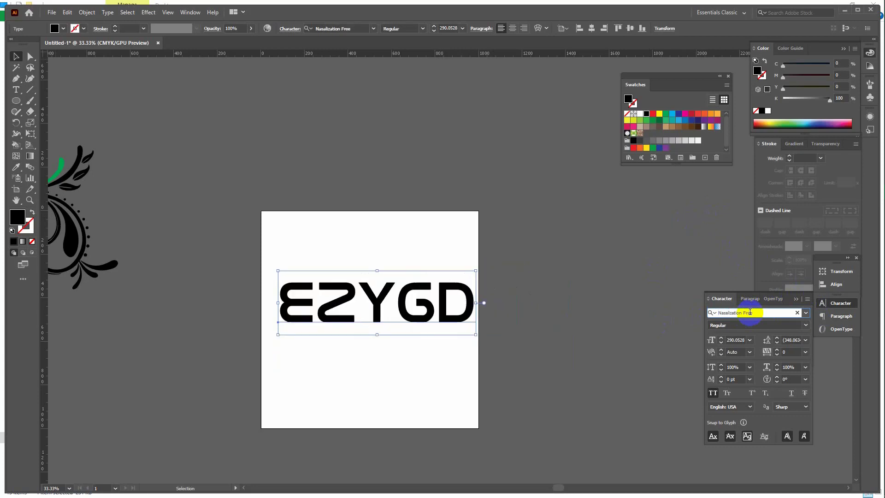
{"action": "key", "text": "Down"}
{"action": "key", "text": "Down"}
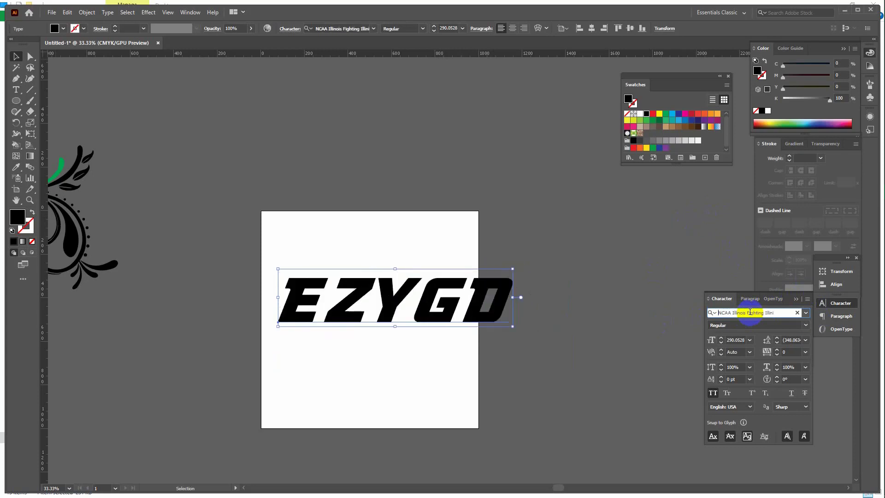
{"action": "key", "text": "Up"}
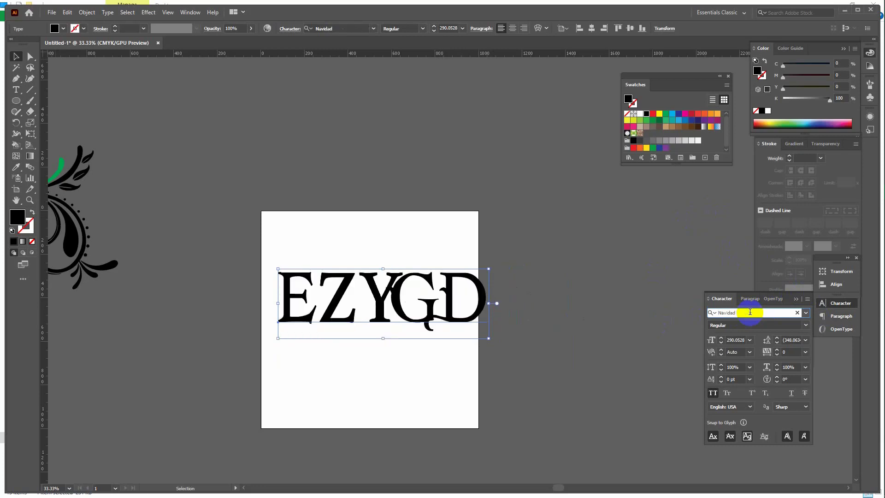
{"action": "key", "text": "Up"}
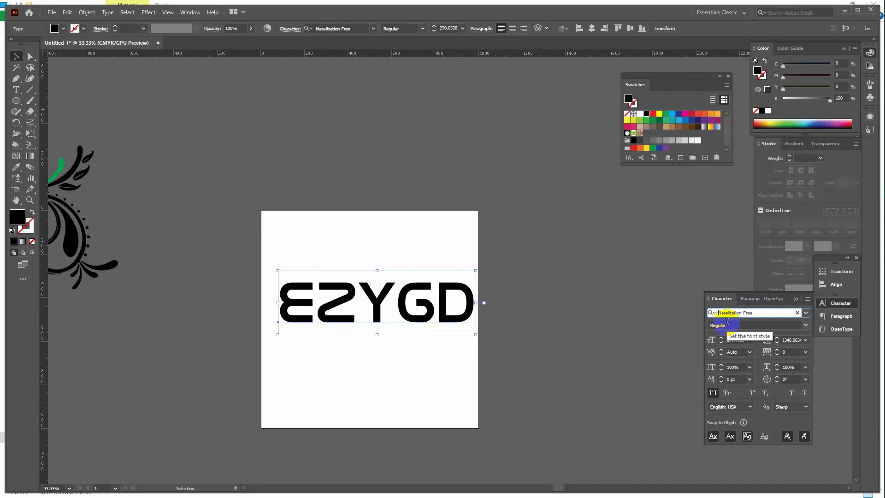
Step: Switch to Chrome and open Google Drive in a new tab under the Google account that holds the Fonts folder
{"action": "mouse_move", "coordinate": [883, 149]}
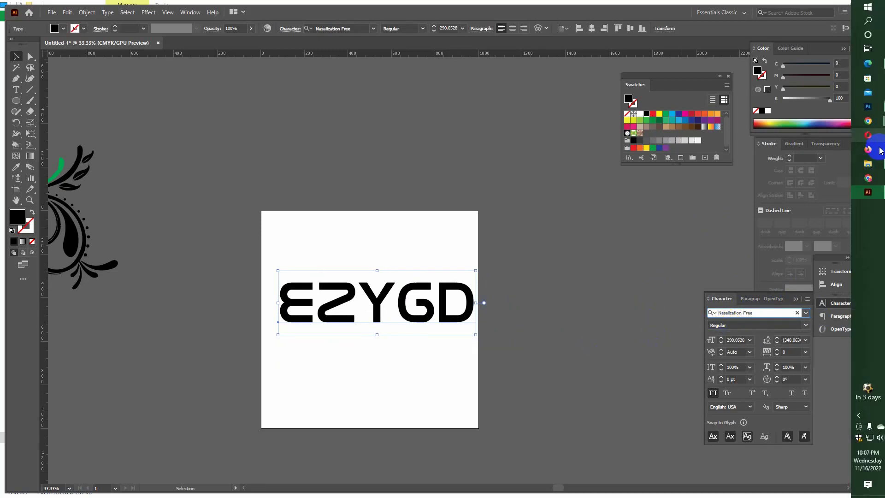
{"action": "left_click", "coordinate": [872, 122]}
{"action": "left_click", "coordinate": [796, 112]}
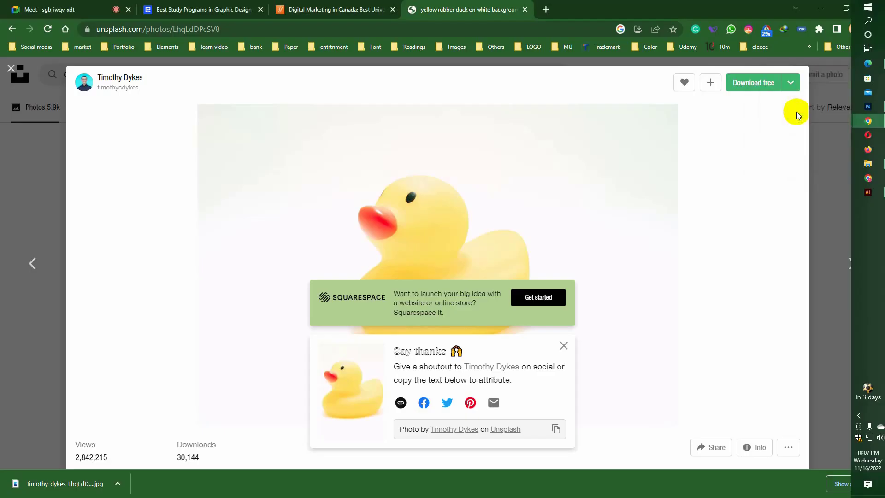
{"action": "left_click", "coordinate": [546, 9]}
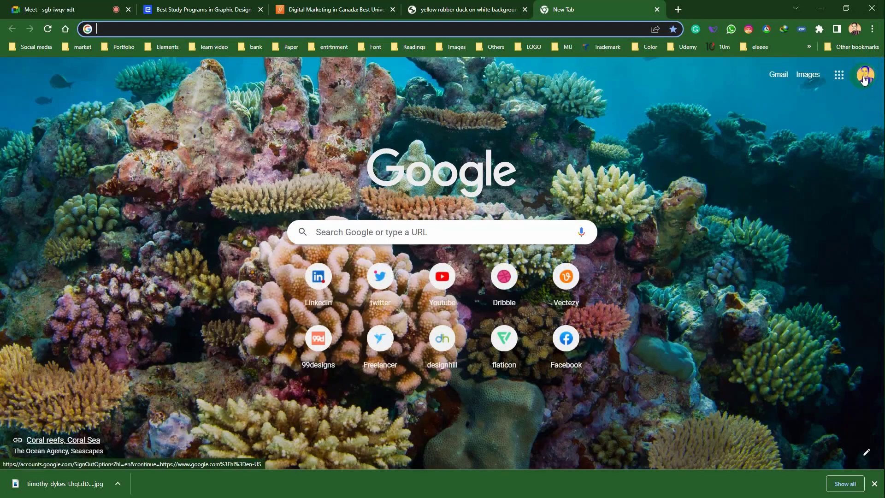
{"action": "left_click", "coordinate": [862, 77]}
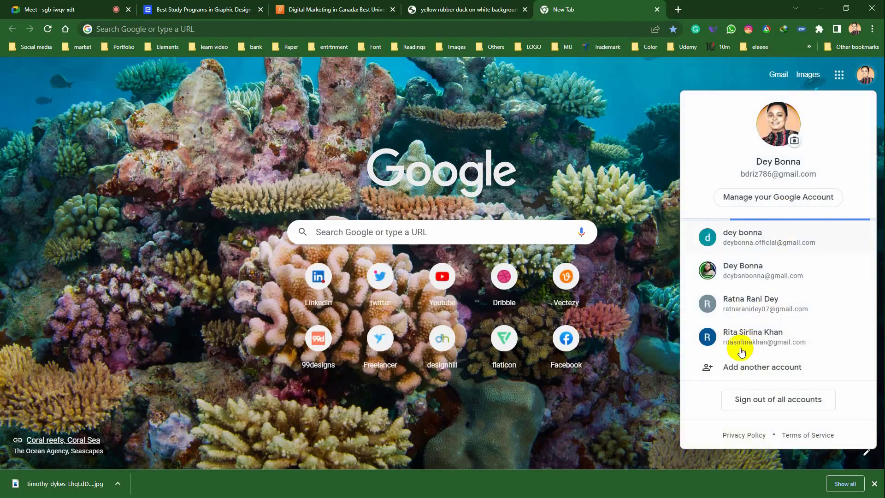
{"action": "left_click", "coordinate": [747, 343]}
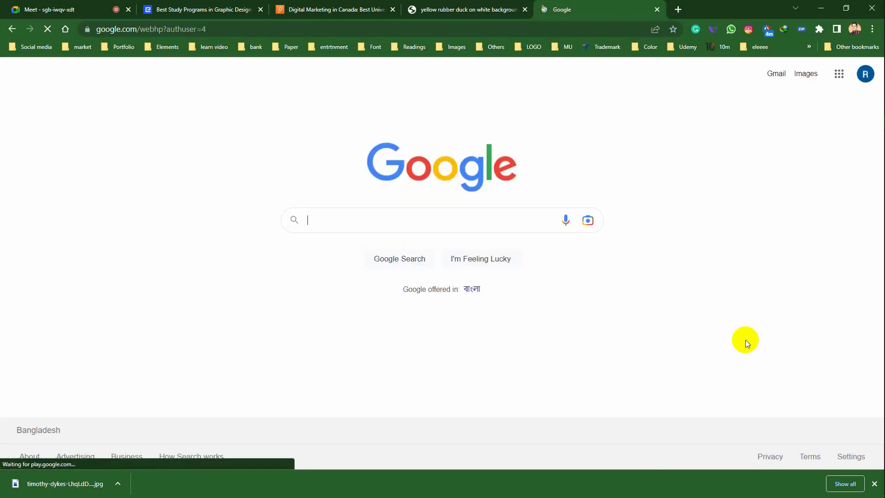
{"action": "left_click", "coordinate": [839, 73]}
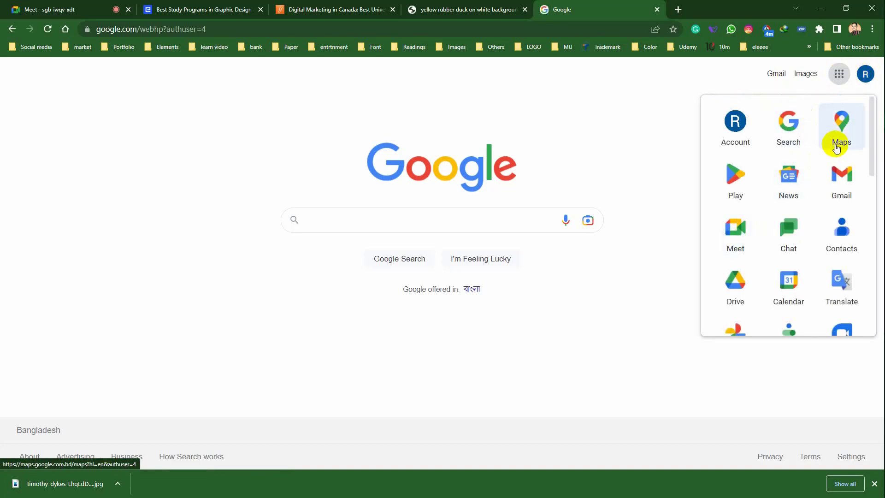
{"action": "left_click", "coordinate": [742, 292]}
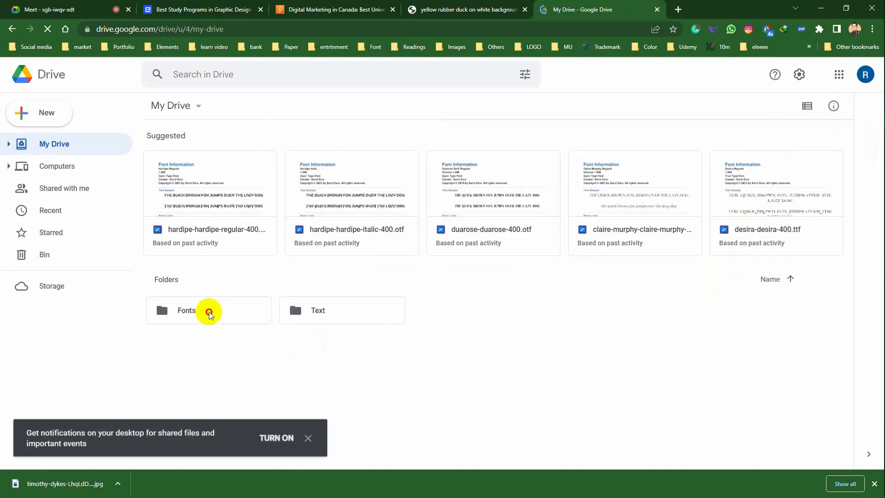
Step: Share the Fonts folder with anyone with the link as Viewer and copy its link
{"action": "left_click", "coordinate": [209, 314]}
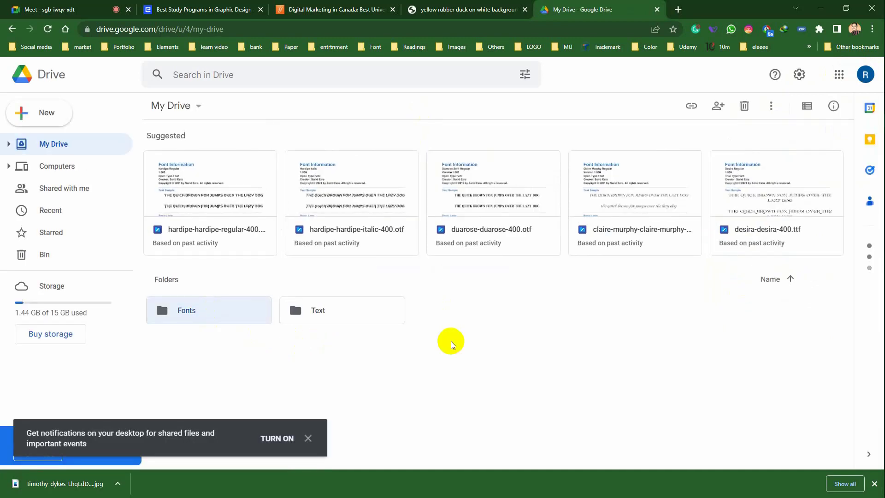
{"action": "right_click", "coordinate": [189, 313]}
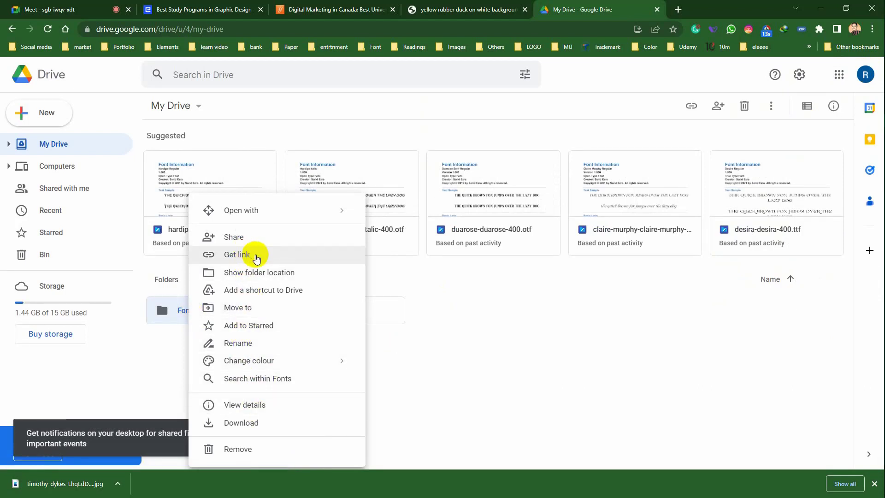
{"action": "left_click", "coordinate": [256, 259]}
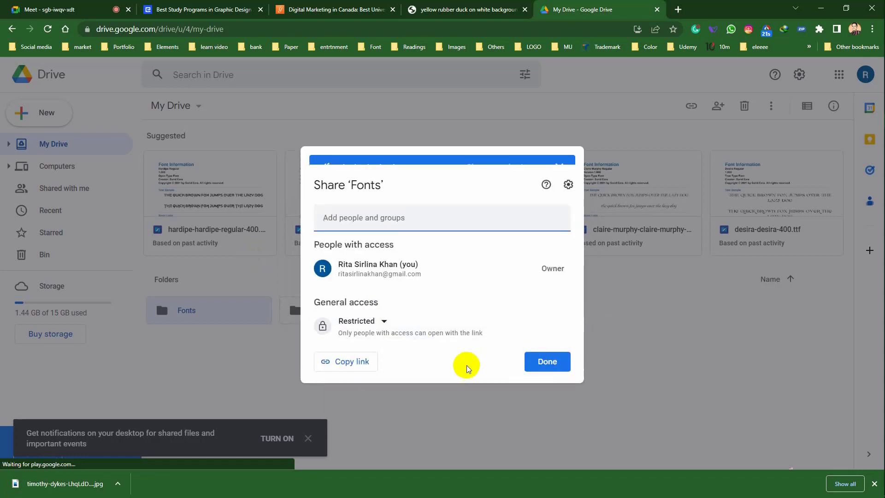
{"action": "left_click", "coordinate": [384, 330]}
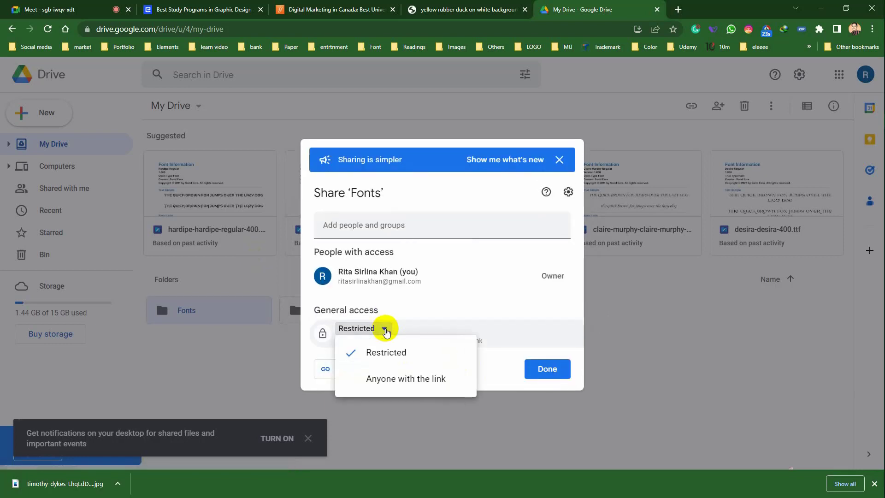
{"action": "left_click", "coordinate": [413, 381]}
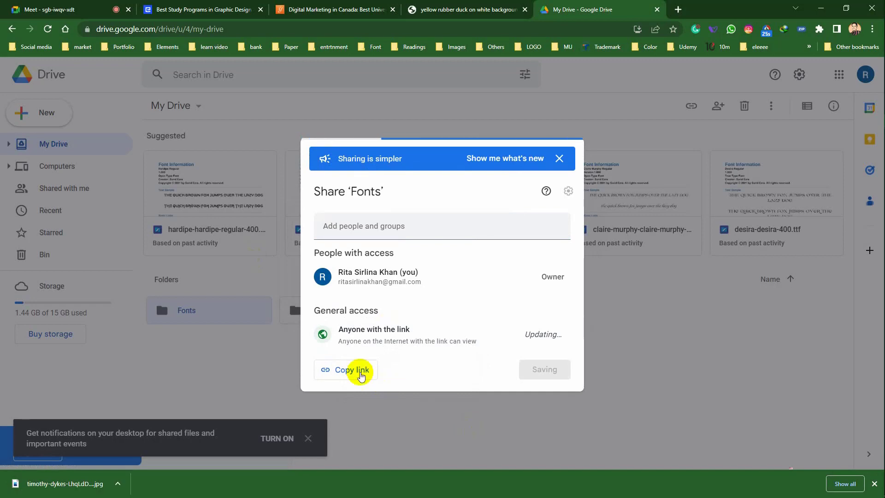
{"action": "left_click", "coordinate": [360, 371]}
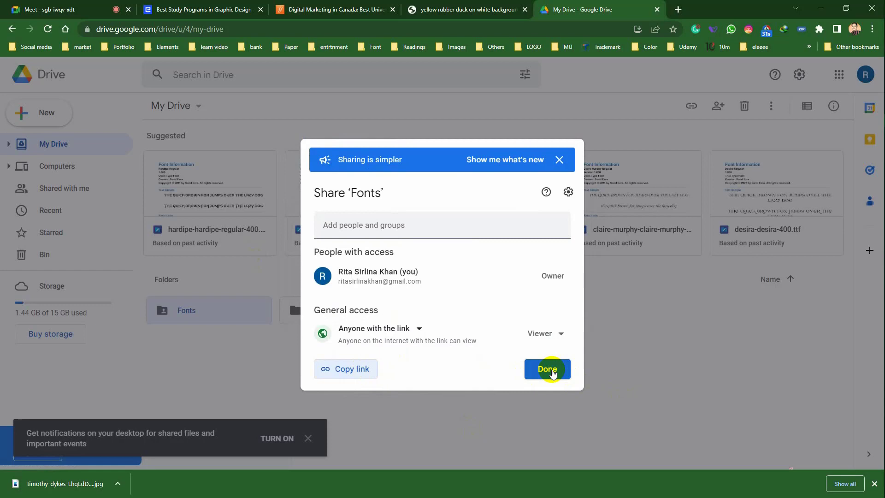
{"action": "left_click", "coordinate": [553, 373]}
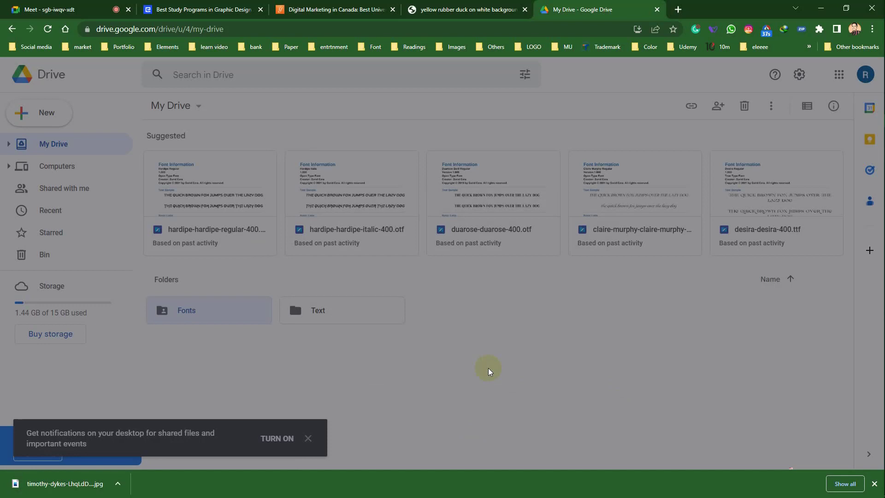
Step: Close the Drive tab, switch to Edge and open the Facebook group "Graphic Design Course By EZY GD"
{"action": "left_click", "coordinate": [657, 11]}
{"action": "mouse_move", "coordinate": [878, 64]}
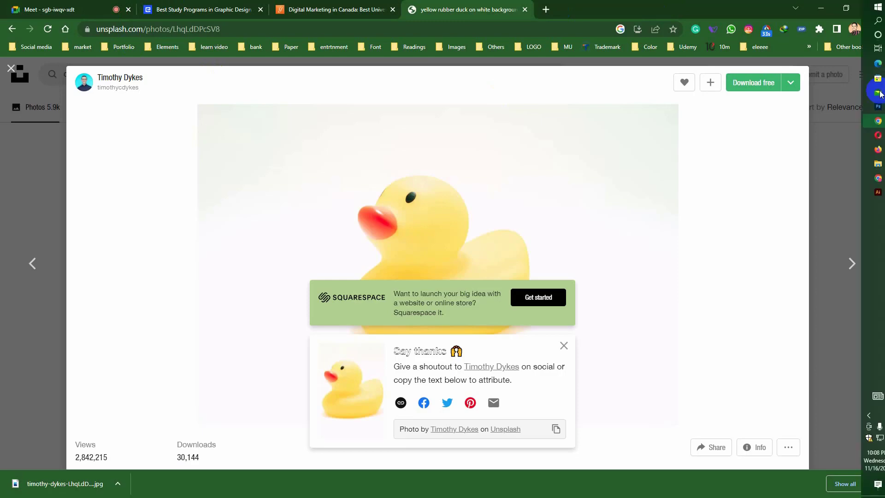
{"action": "left_click", "coordinate": [878, 63]}
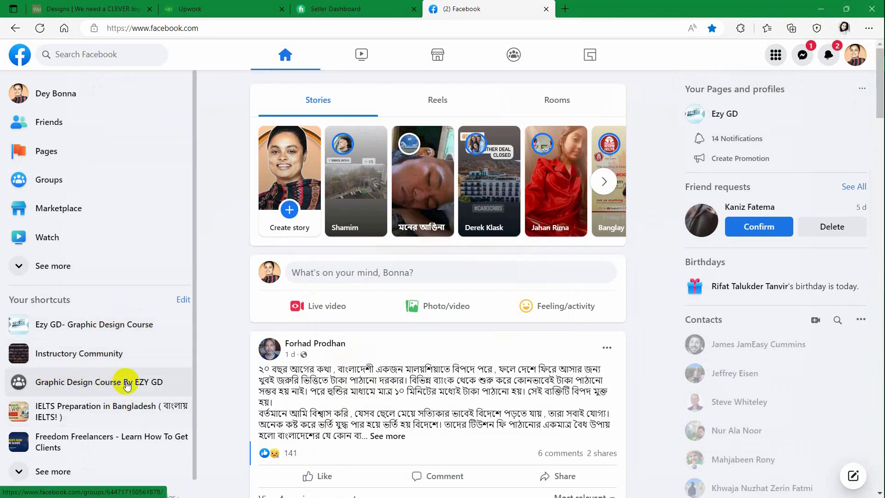
{"action": "left_click", "coordinate": [127, 386]}
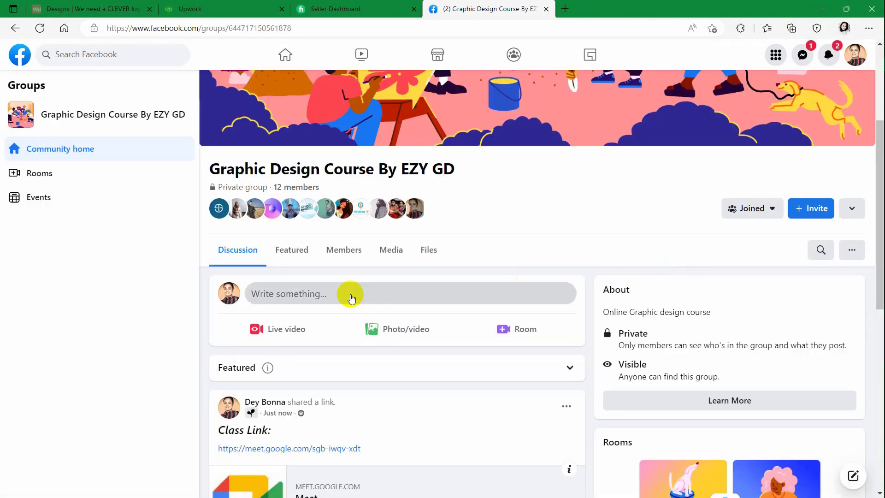
Step: Start a new post in the group reading "Font:::" and paste the Drive Fonts folder link a few lines below
{"action": "left_click", "coordinate": [350, 299]}
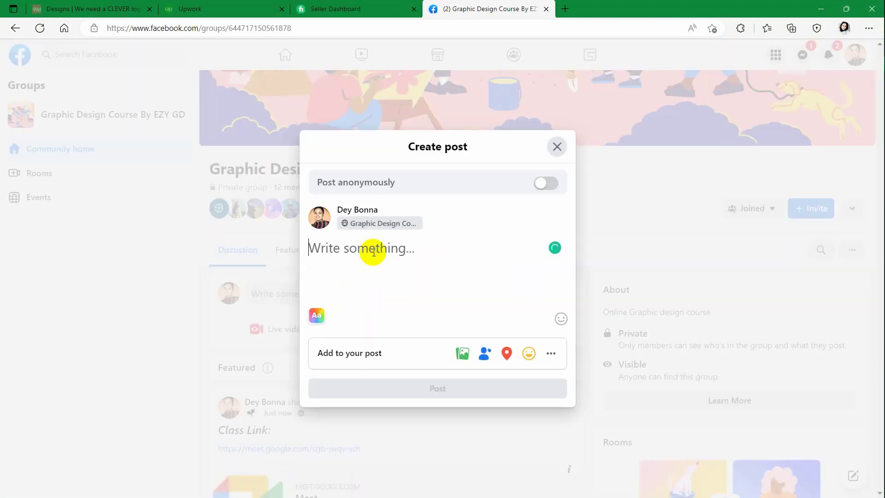
{"action": "type", "text": "Font:::"}
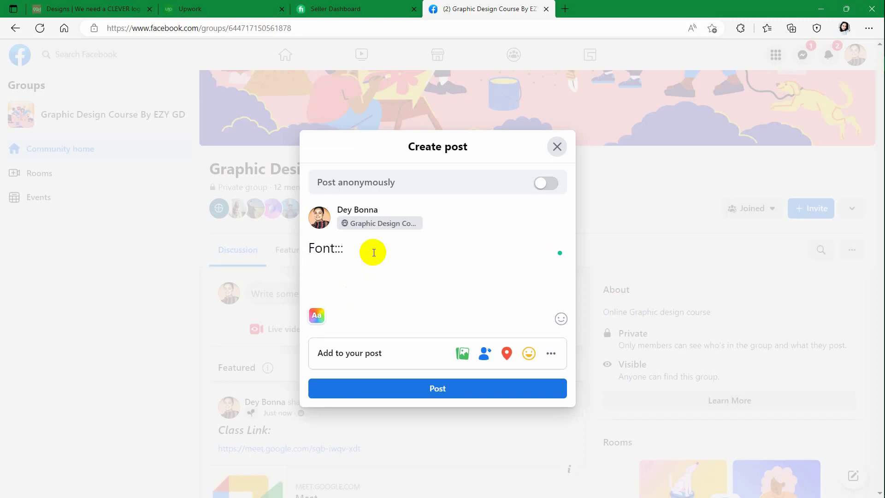
{"action": "key", "text": "Return"}
{"action": "key", "text": "Return"}
{"action": "key", "text": "Return"}
{"action": "key", "text": "ctrl+v"}
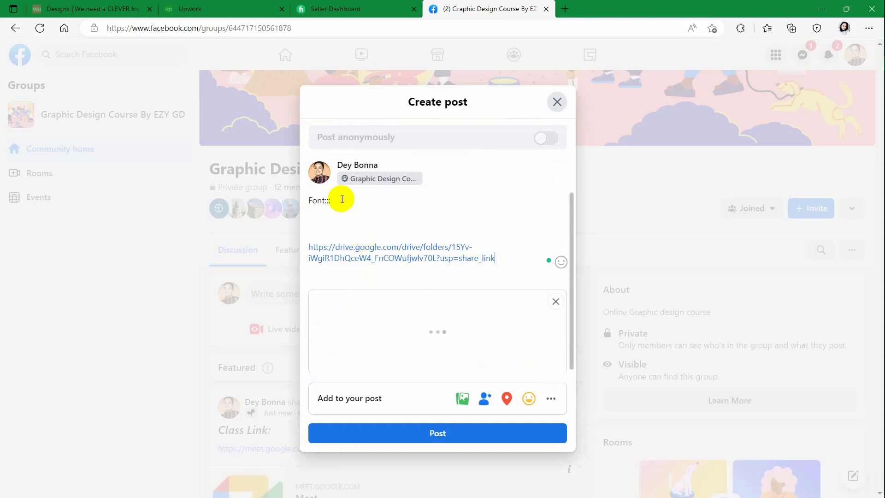
Step: Format the "Font:::" line as a bold, italic H1 heading and publish the post to the group
{"action": "left_click_drag", "start_coordinate": [340, 200], "coordinate": [305, 201]}
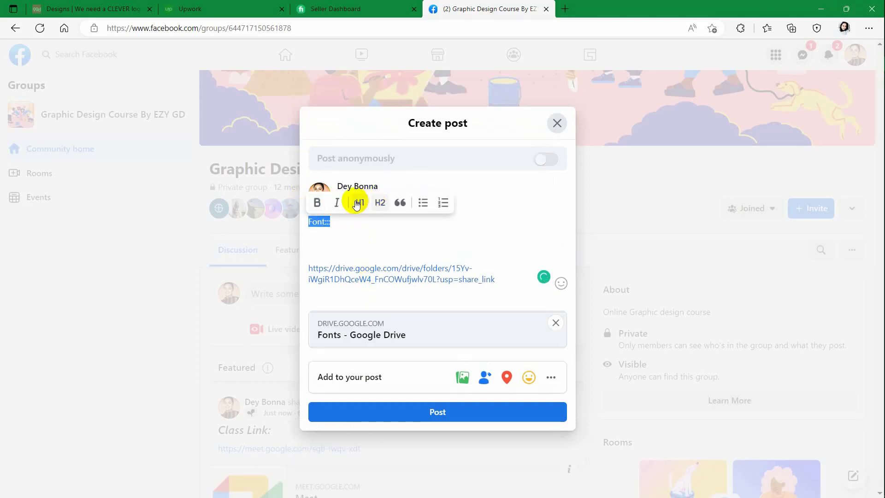
{"action": "left_click", "coordinate": [360, 202]}
{"action": "left_click", "coordinate": [337, 200]}
{"action": "left_click", "coordinate": [320, 200]}
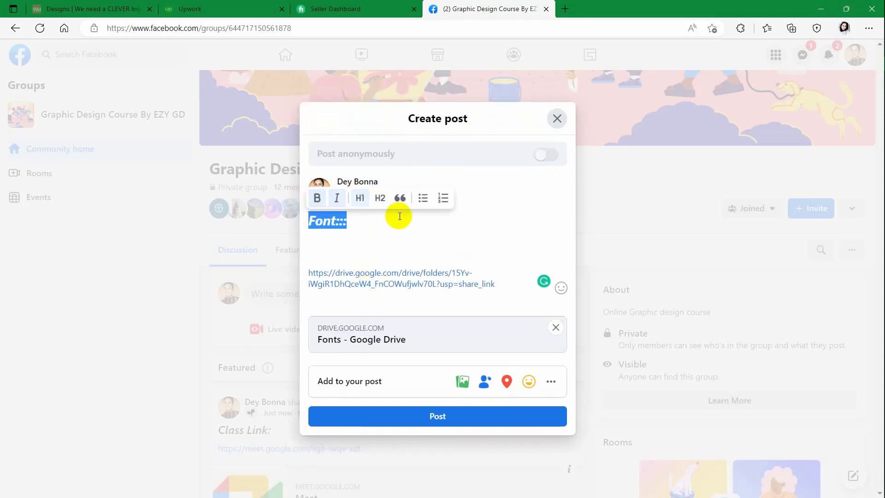
{"action": "left_click", "coordinate": [439, 417]}
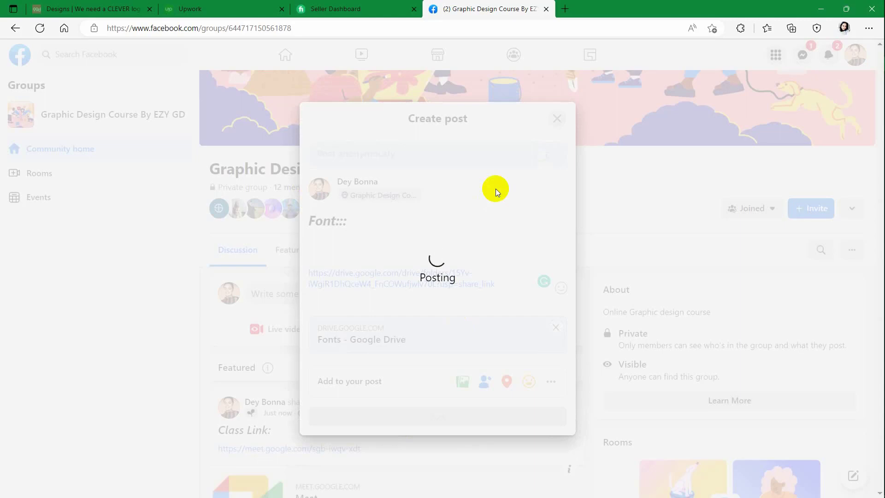
{"action": "scroll", "coordinate": [488, 263], "scroll_direction": "down", "scroll_amount": 4}
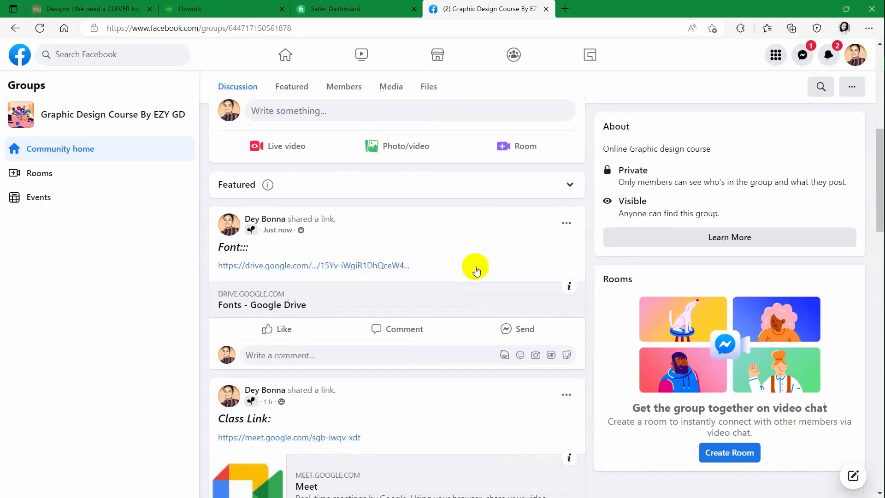
Step: Minimize Edge, close the yellow rubber duck photo tab in Chrome, and return to Illustrator
{"action": "left_click", "coordinate": [822, 9]}
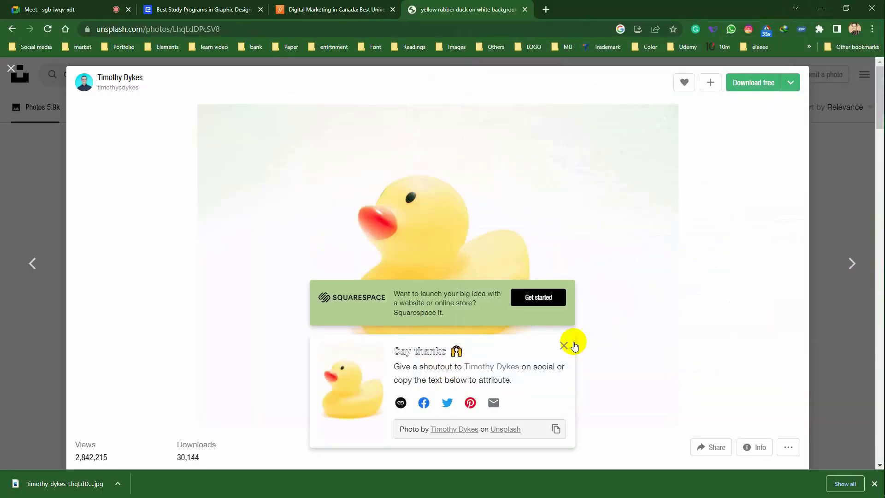
{"action": "left_click", "coordinate": [567, 344]}
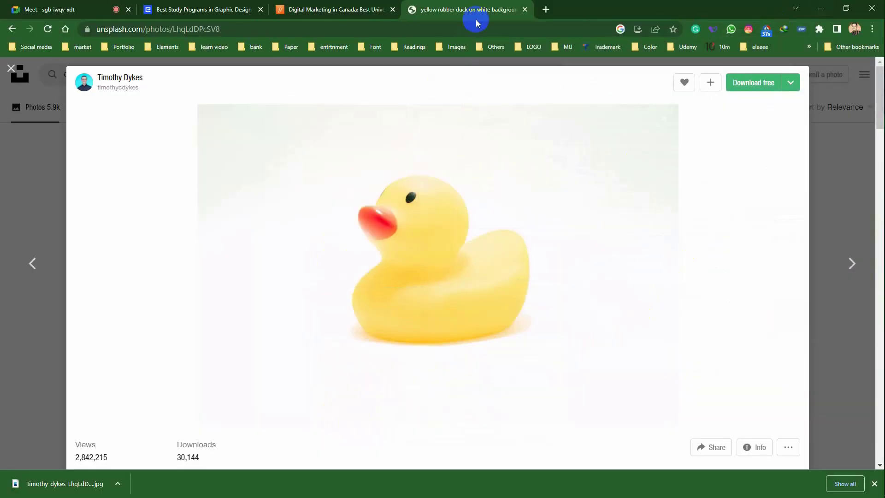
{"action": "left_click", "coordinate": [525, 9]}
{"action": "left_click", "coordinate": [39, 5]}
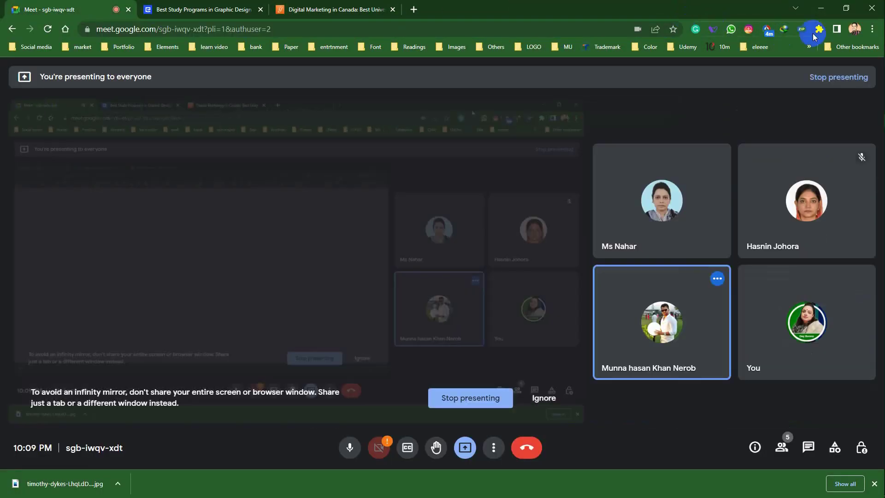
{"action": "left_click", "coordinate": [826, 9]}
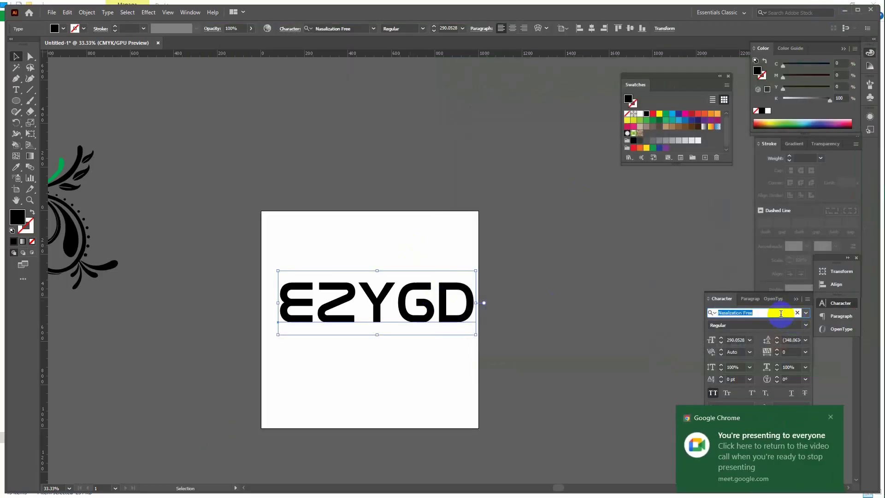
Step: Browse onward through the fonts and set the EZYGD text in NCC1701A Regular
{"action": "key", "text": "Down"}
{"action": "key", "text": "Down"}
{"action": "key", "text": "Down"}
{"action": "key", "text": "Down"}
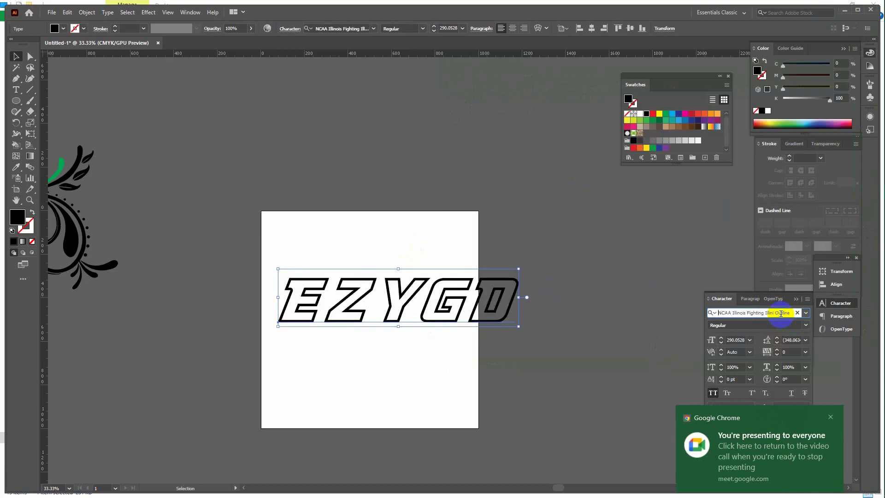
{"action": "key", "text": "Down"}
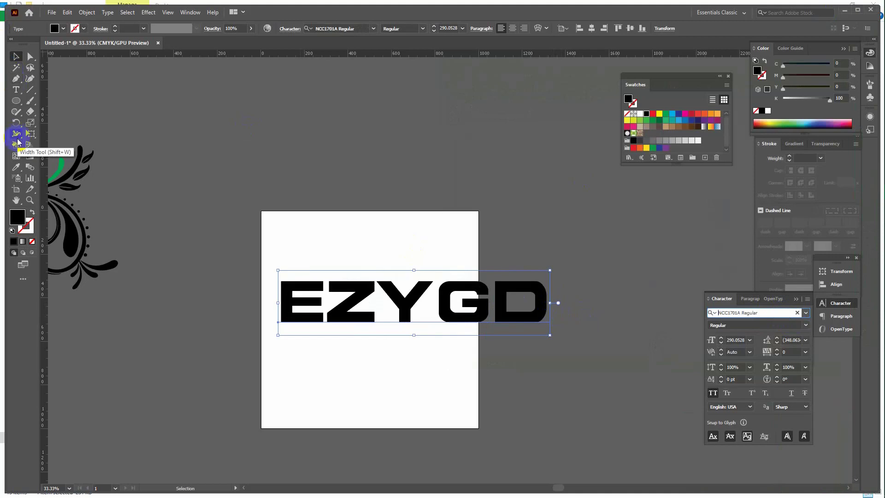
Step: Widen the artboard to about 1576 px with the Artboard tool so it holds the whole EZYGD text
{"action": "type", "text": "O"}
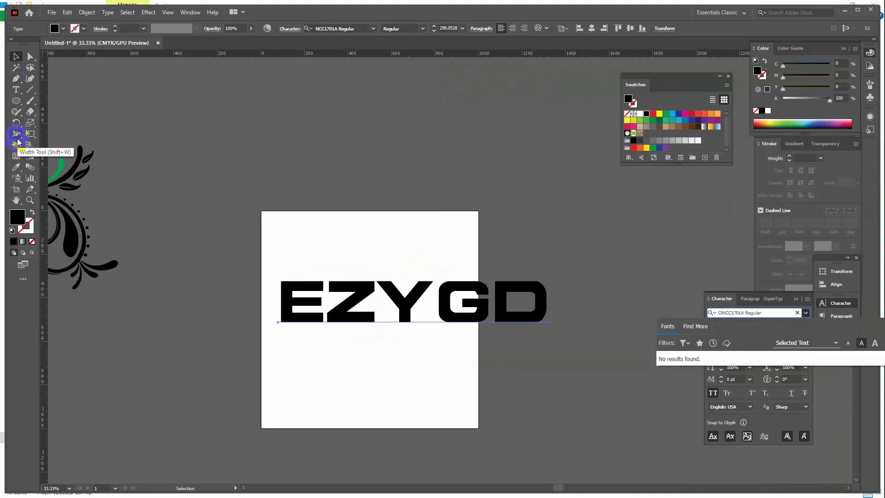
{"action": "left_click", "coordinate": [15, 58]}
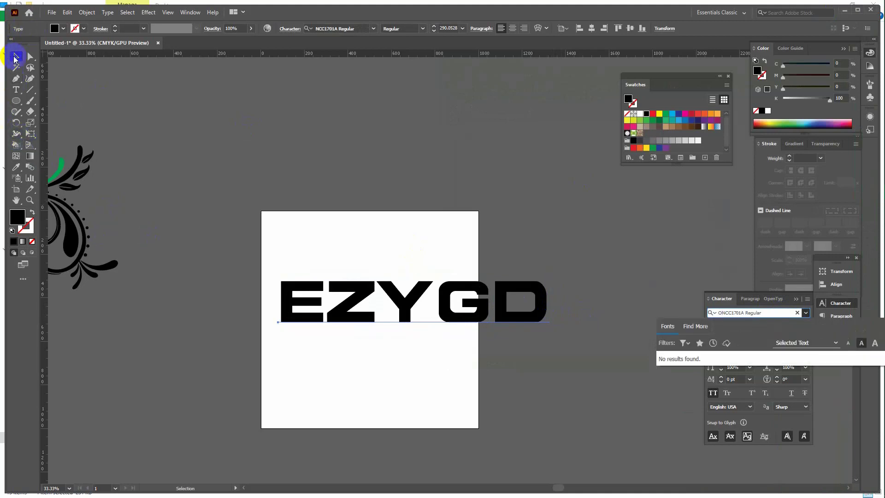
{"action": "left_click", "coordinate": [181, 179]}
{"action": "left_click", "coordinate": [16, 190]}
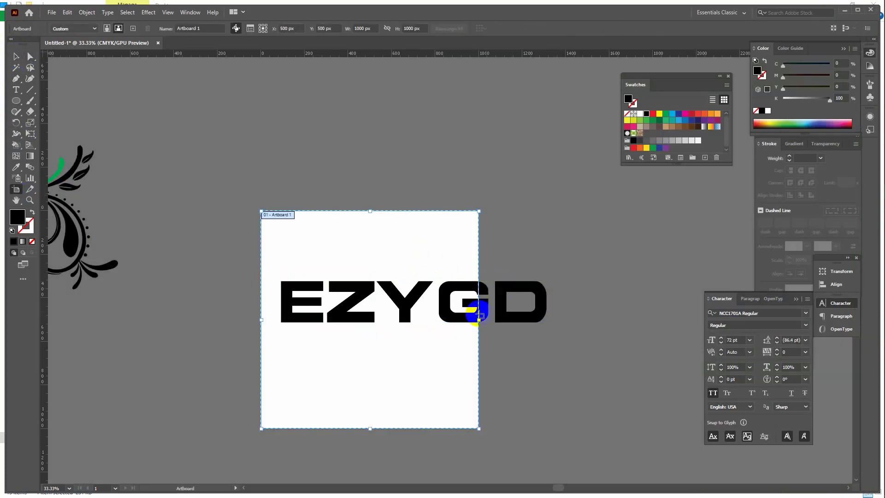
{"action": "left_click_drag", "start_coordinate": [479, 319], "coordinate": [604, 319]}
{"action": "left_click", "coordinate": [17, 57]}
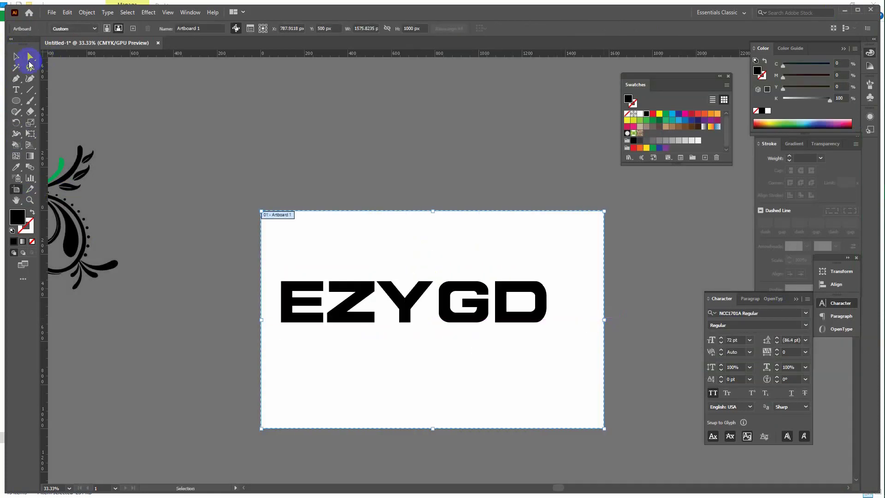
{"action": "left_click", "coordinate": [16, 56]}
Step: Move the EZYGD text slightly down and right to the middle of the artboard
{"action": "key", "text": "ctrl+plus"}
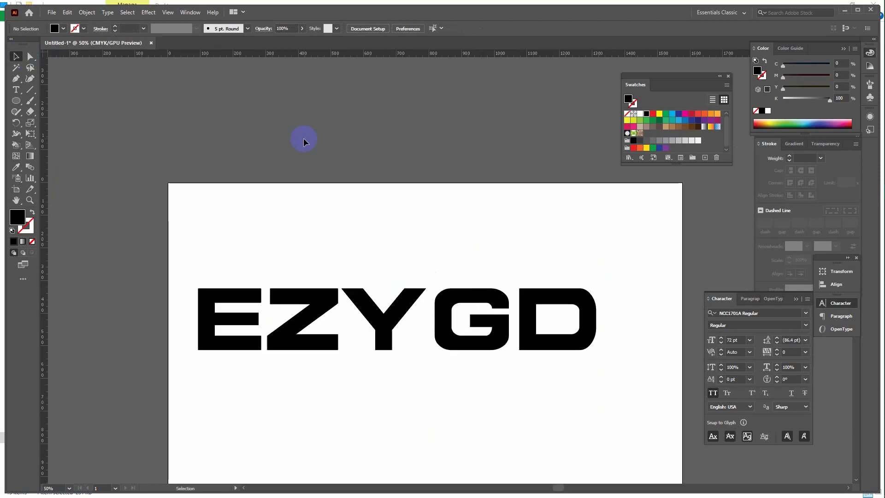
{"action": "left_click_drag", "start_coordinate": [414, 182], "coordinate": [362, 95]}
{"action": "left_click_drag", "start_coordinate": [432, 212], "coordinate": [450, 235]}
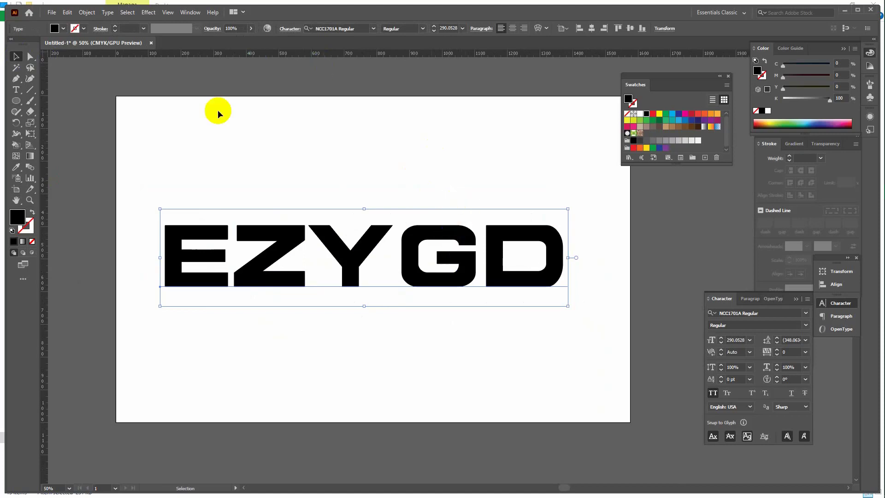
Step: Start Envelope Distort Make with Warp on the EZYGD text and move the Warp Options dialog clear of the artwork
{"action": "left_click_drag", "start_coordinate": [137, 158], "coordinate": [660, 358]}
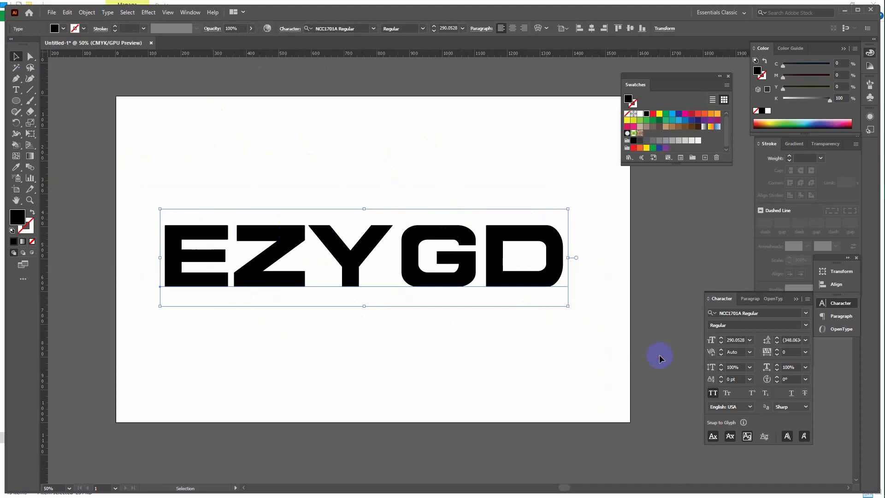
{"action": "left_click_drag", "start_coordinate": [142, 161], "coordinate": [559, 318]}
{"action": "left_click", "coordinate": [87, 12]}
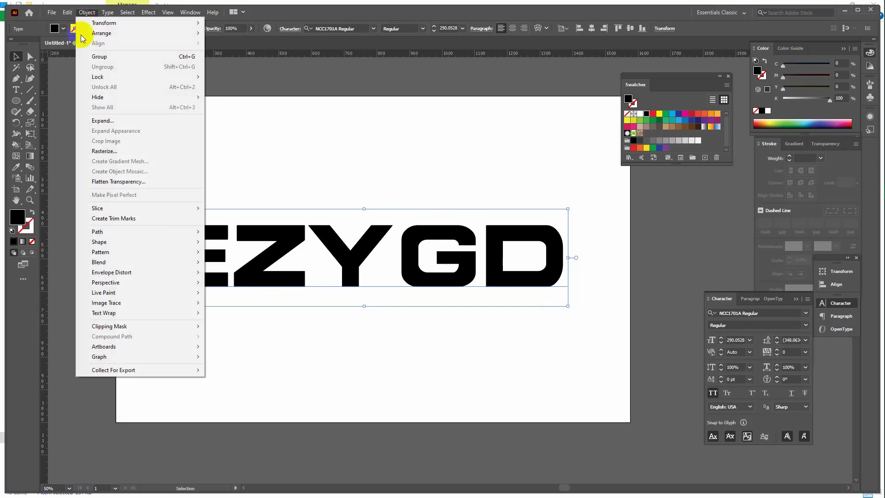
{"action": "mouse_move", "coordinate": [129, 274]}
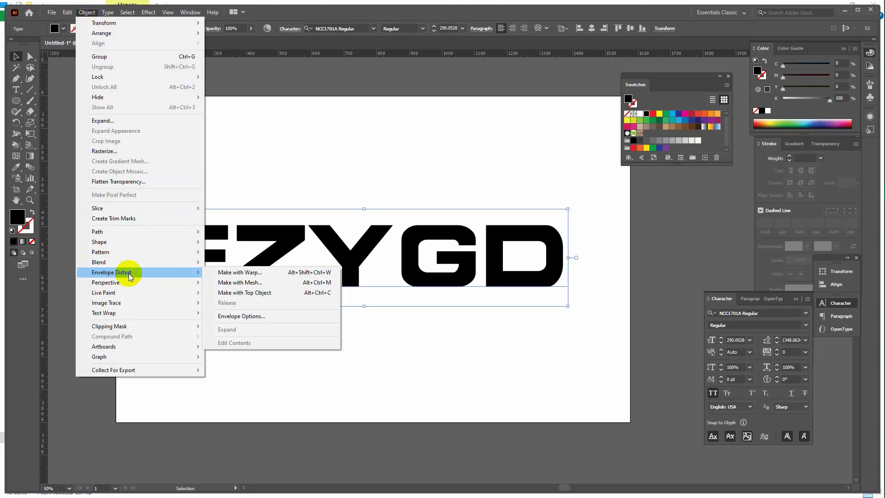
{"action": "left_click", "coordinate": [276, 274]}
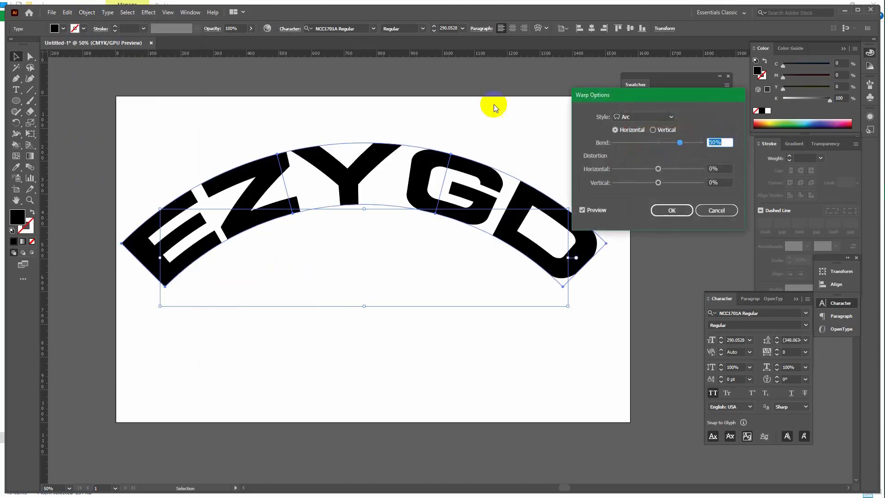
{"action": "left_click_drag", "start_coordinate": [657, 100], "coordinate": [729, 70]}
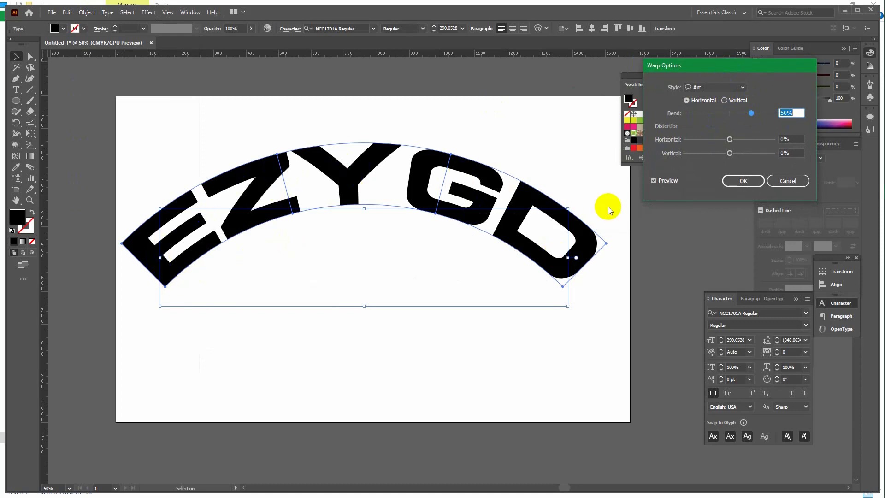
Step: Preview the warp styles Arc Lower, Arc Upper, Arch, Bulge, Shell Lower and Shell Upper on the text
{"action": "left_click", "coordinate": [743, 88]}
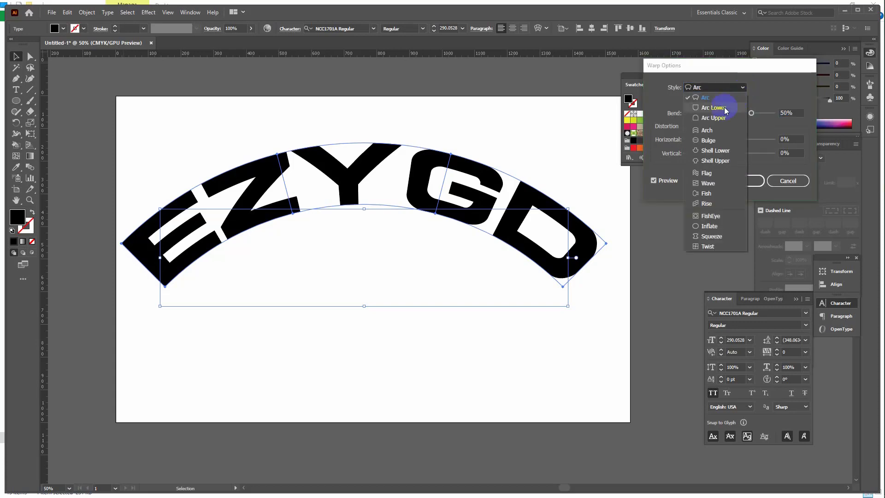
{"action": "left_click", "coordinate": [731, 107]}
{"action": "left_click", "coordinate": [727, 88]}
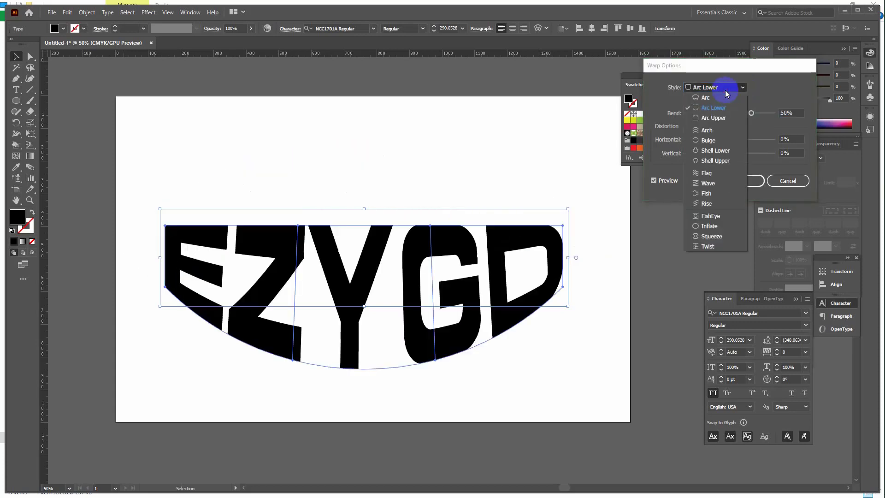
{"action": "left_click", "coordinate": [722, 121]}
{"action": "left_click", "coordinate": [727, 88]}
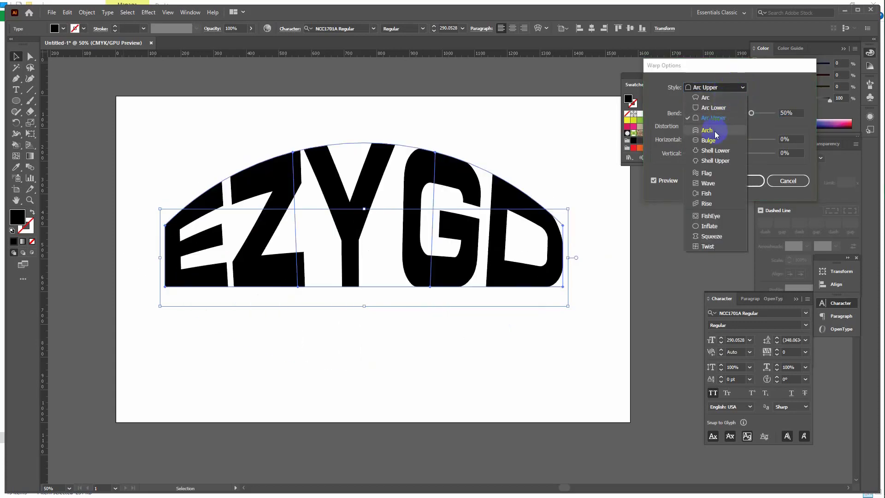
{"action": "left_click", "coordinate": [720, 131]}
{"action": "left_click", "coordinate": [736, 87]}
{"action": "left_click", "coordinate": [719, 142]}
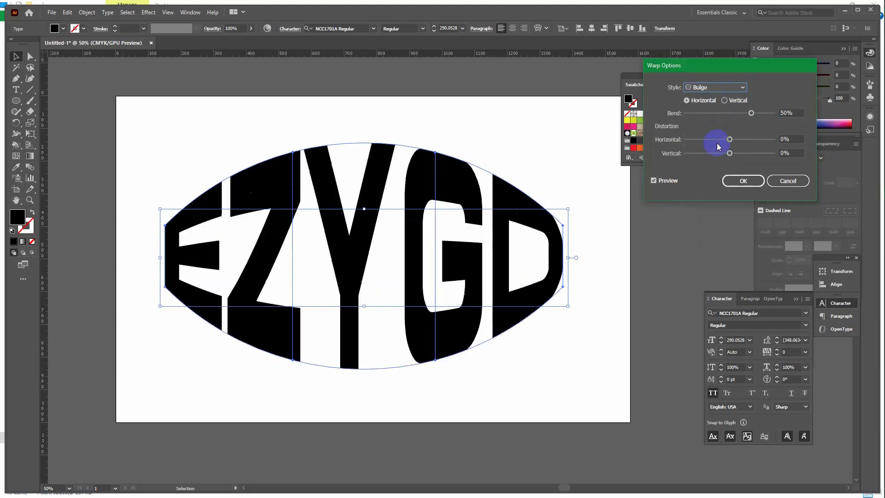
{"action": "left_click", "coordinate": [737, 87]}
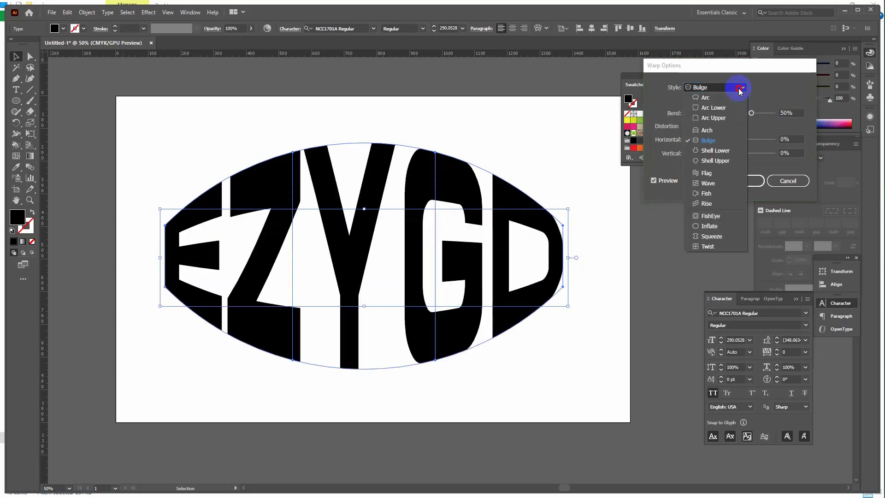
{"action": "left_click", "coordinate": [717, 151]}
{"action": "left_click", "coordinate": [732, 90]}
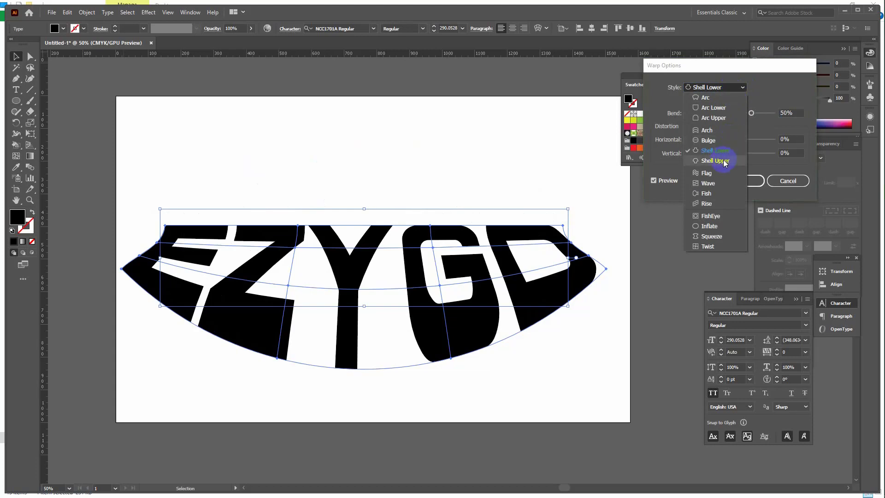
{"action": "left_click", "coordinate": [724, 160]}
Step: Apply an Arc Upper warp with 34% bend, 11% horizontal and 9% vertical distortion, and select the warped text
{"action": "left_click", "coordinate": [729, 88]}
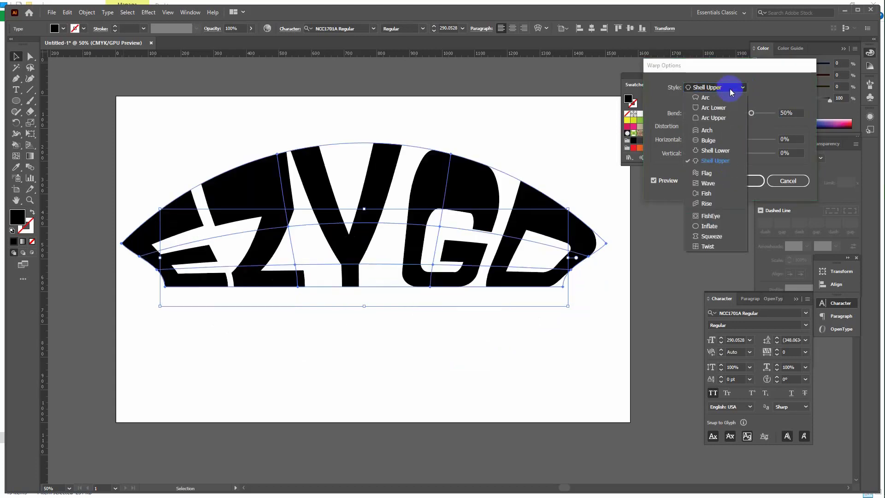
{"action": "left_click", "coordinate": [718, 120]}
{"action": "left_click", "coordinate": [795, 112]}
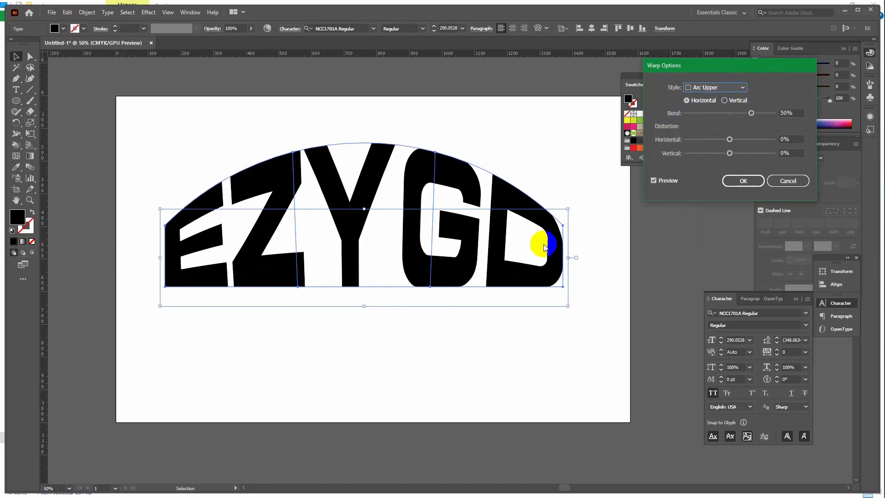
{"action": "left_click_drag", "start_coordinate": [752, 113], "coordinate": [734, 153]}
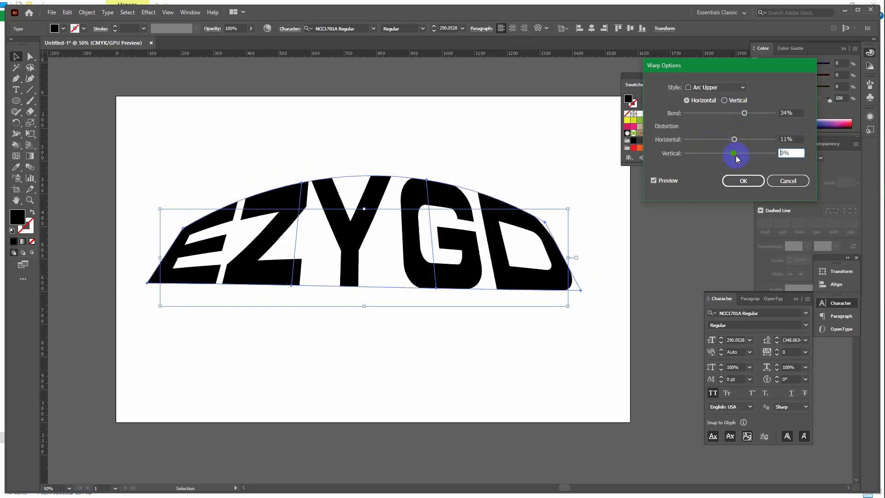
{"action": "left_click", "coordinate": [743, 180]}
{"action": "left_click", "coordinate": [668, 250]}
{"action": "left_click", "coordinate": [489, 268]}
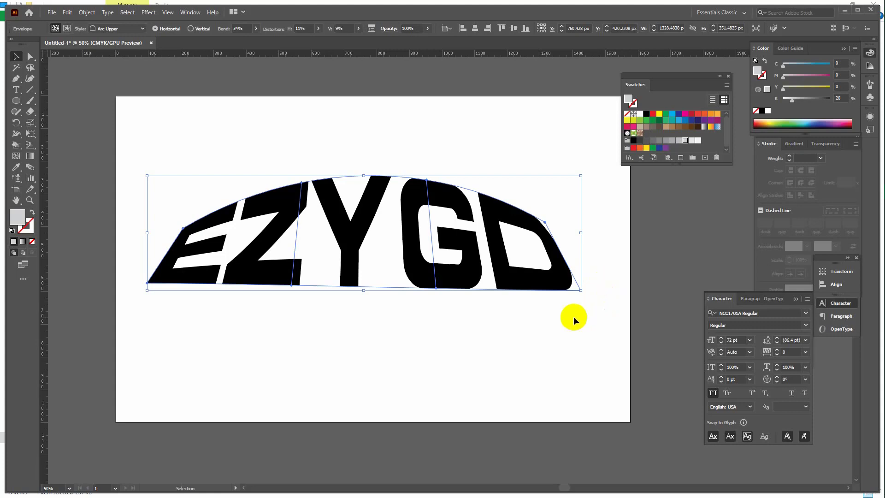
{"action": "left_click_drag", "start_coordinate": [135, 125], "coordinate": [551, 294]}
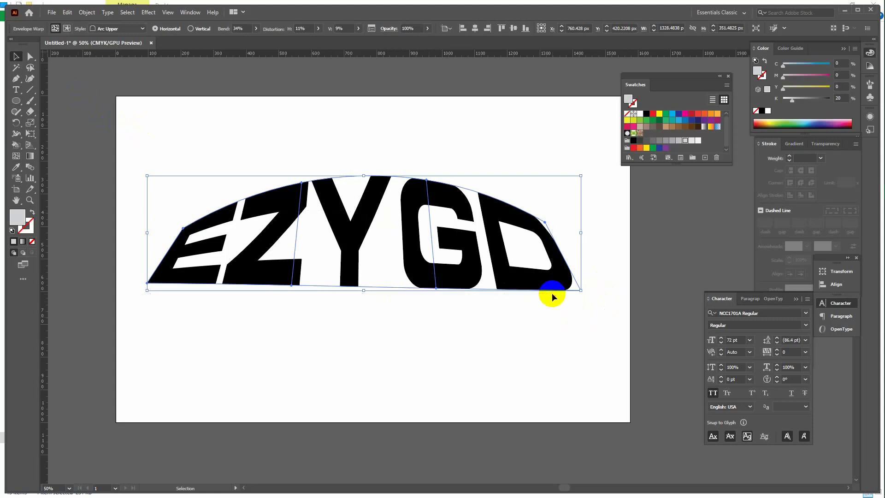
Step: Edit the contents of the Arc Upper envelope and change its text to EEZYGD by adding a second E at the start
{"action": "left_click", "coordinate": [86, 12]}
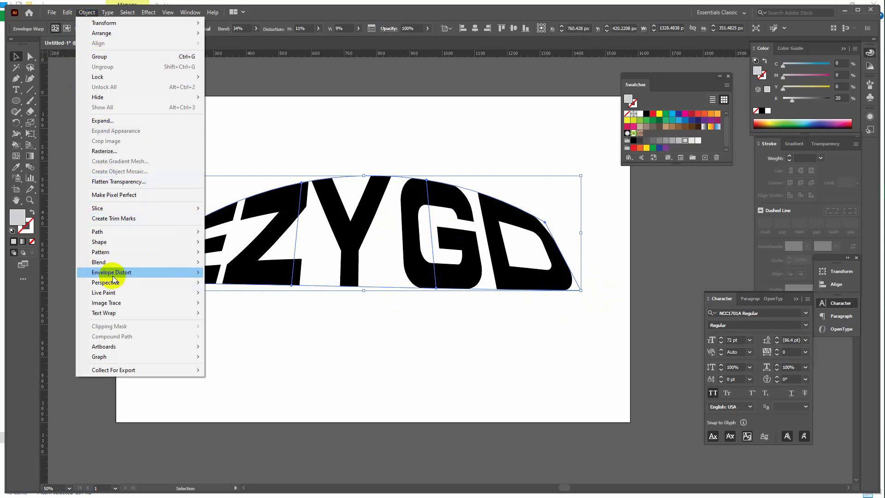
{"action": "mouse_move", "coordinate": [123, 272]}
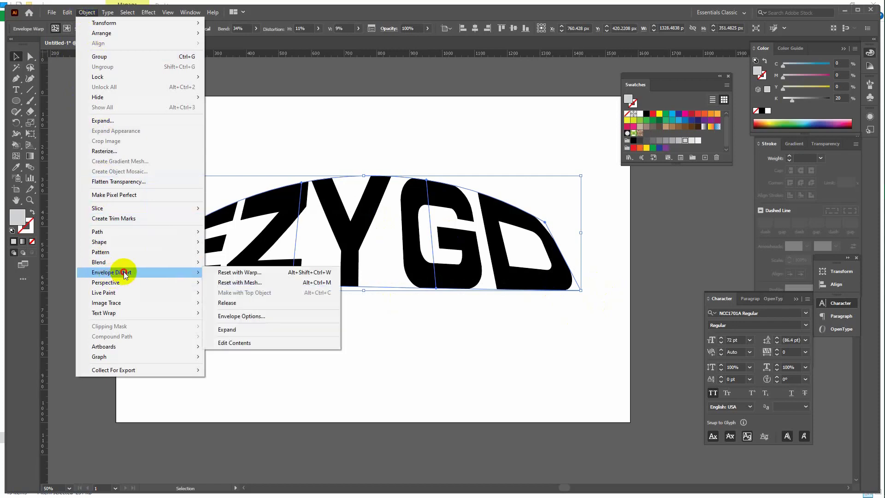
{"action": "left_click", "coordinate": [267, 343]}
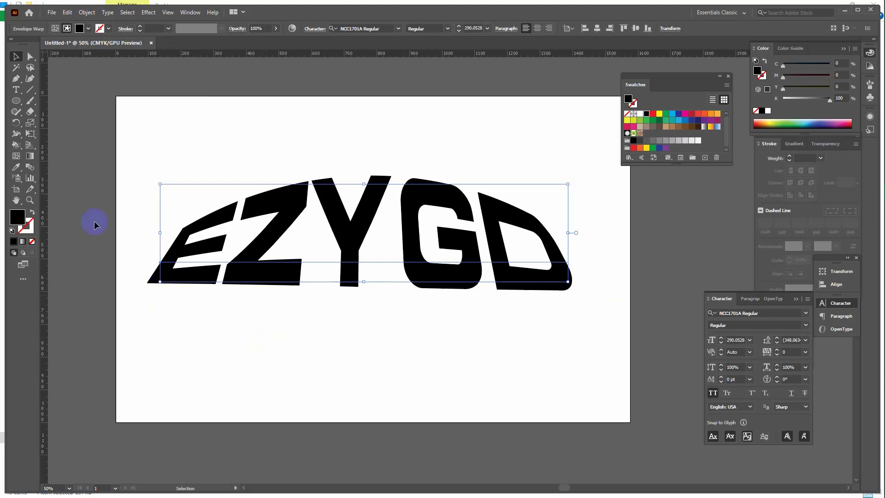
{"action": "left_click", "coordinate": [17, 90]}
{"action": "left_click", "coordinate": [193, 273]}
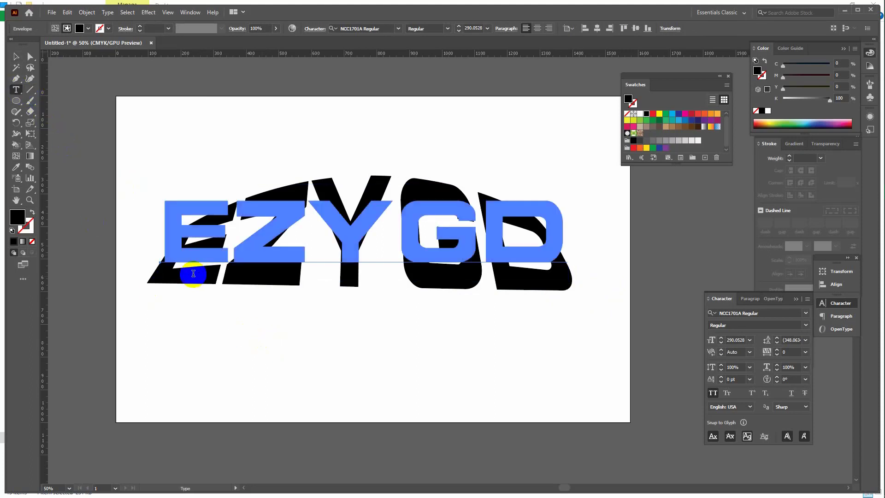
{"action": "left_click_drag", "start_coordinate": [164, 232], "coordinate": [609, 242]}
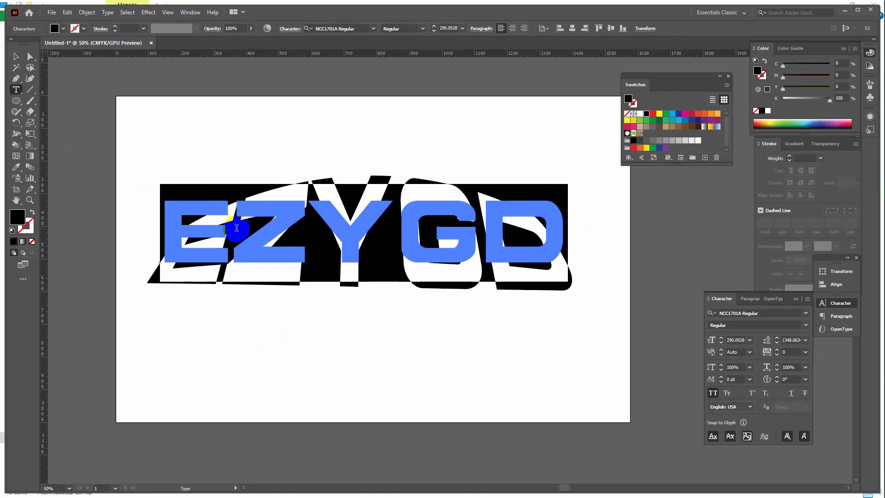
{"action": "left_click_drag", "start_coordinate": [235, 224], "coordinate": [134, 211]}
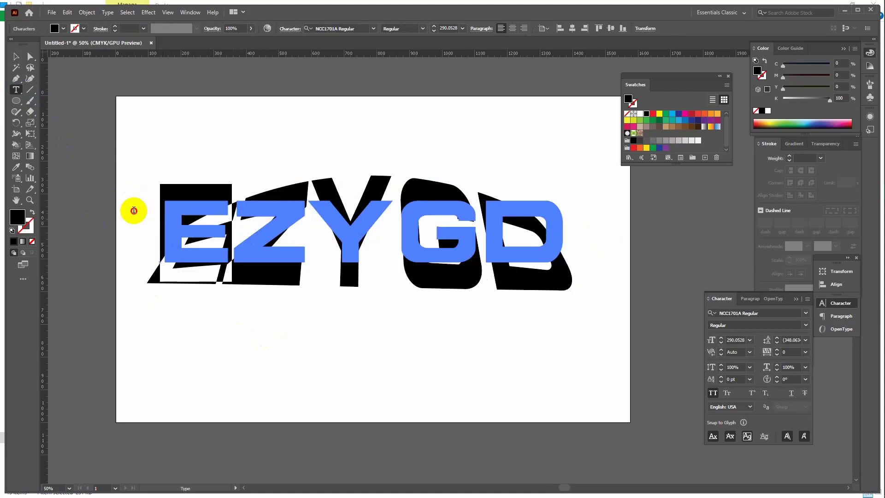
{"action": "type", "text": "EE"}
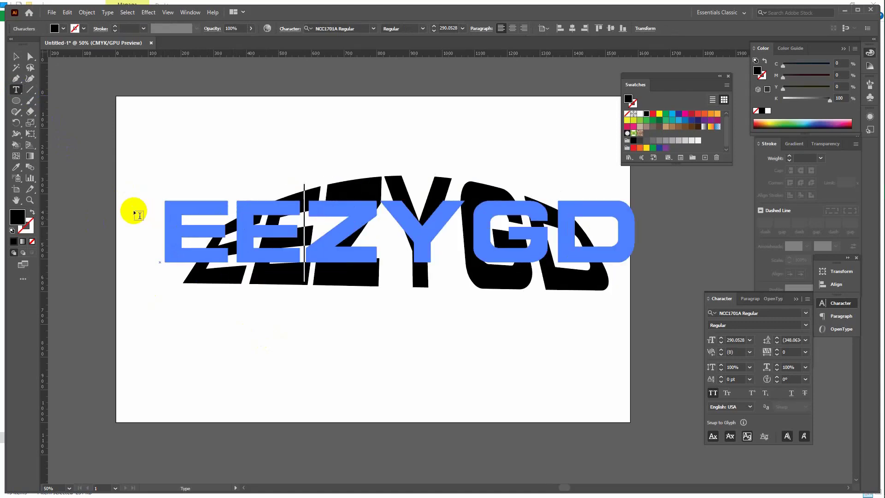
{"action": "left_click", "coordinate": [16, 57]}
{"action": "left_click", "coordinate": [470, 363]}
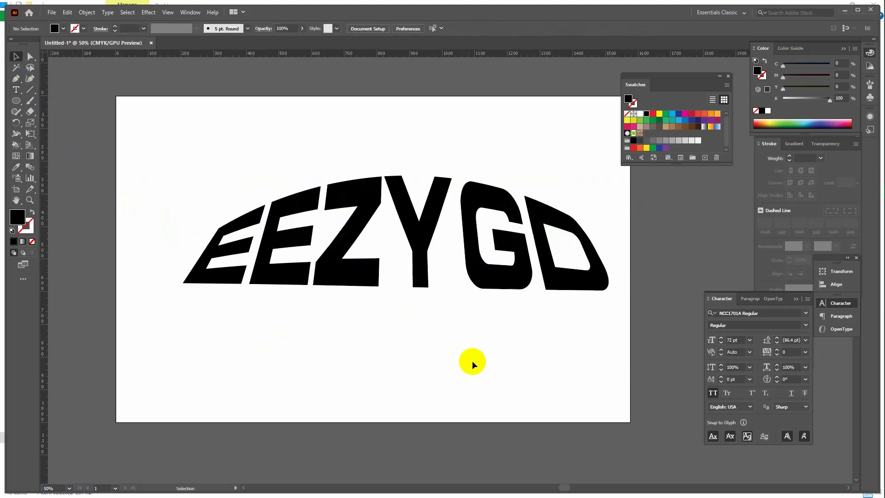
Step: Move the warped EEZYGD text left and up into the upper part of the artboard
{"action": "left_click_drag", "start_coordinate": [500, 247], "coordinate": [466, 241]}
{"action": "left_click", "coordinate": [562, 369]}
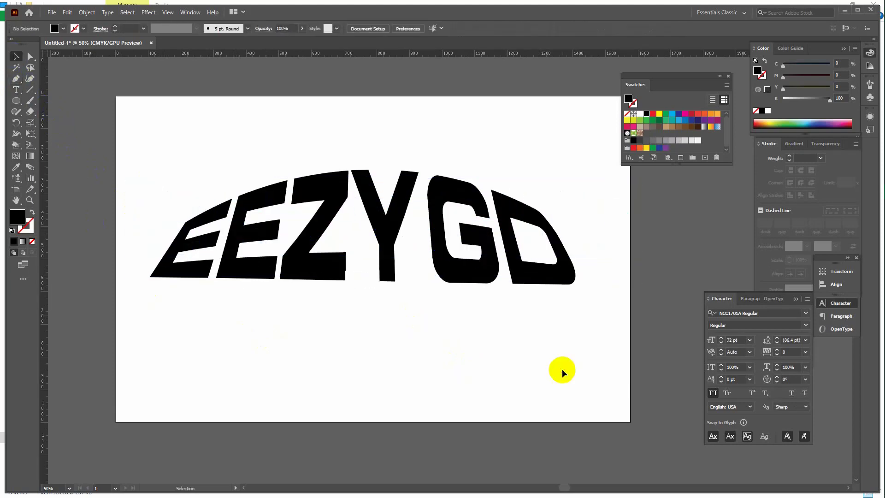
{"action": "left_click_drag", "start_coordinate": [475, 273], "coordinate": [487, 225]}
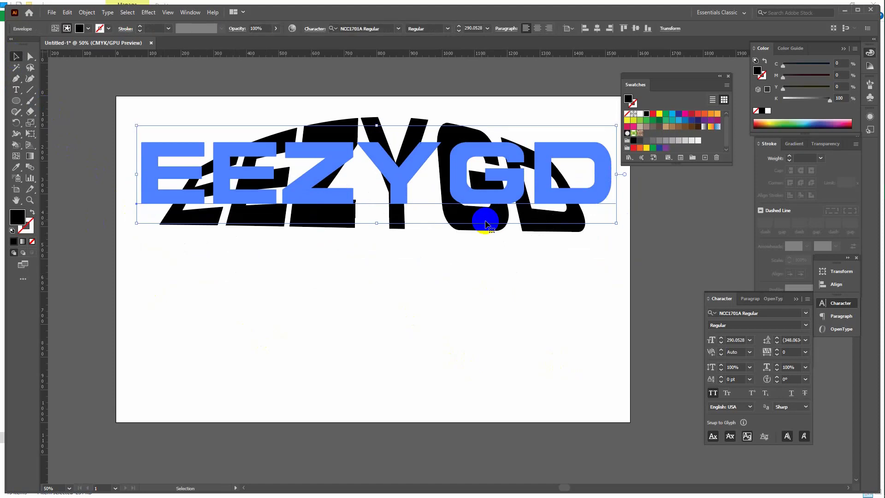
{"action": "left_click", "coordinate": [518, 377]}
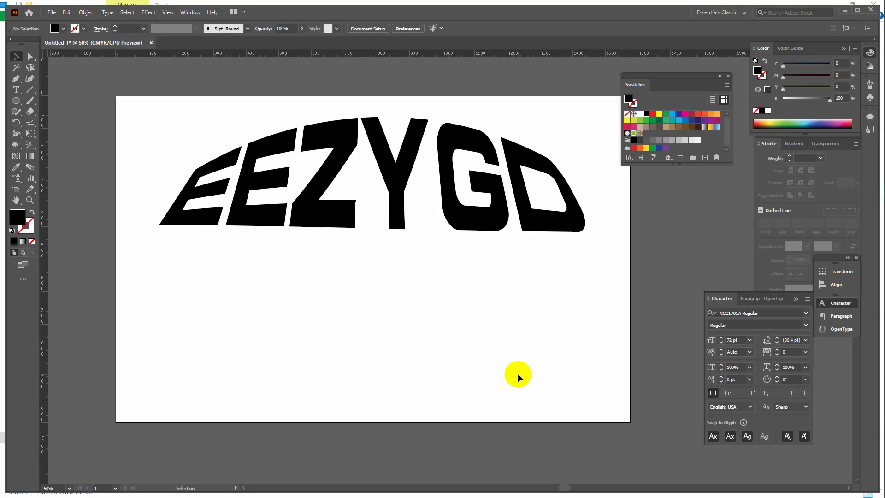
Step: Release the envelope distortion from the EEZYGD text and delete the leftover grey warp shape
{"action": "left_click", "coordinate": [463, 228]}
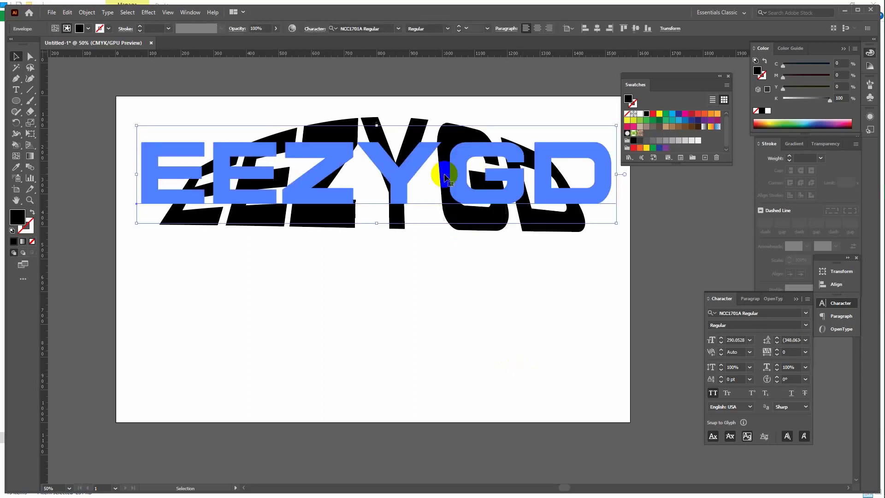
{"action": "left_click", "coordinate": [87, 12]}
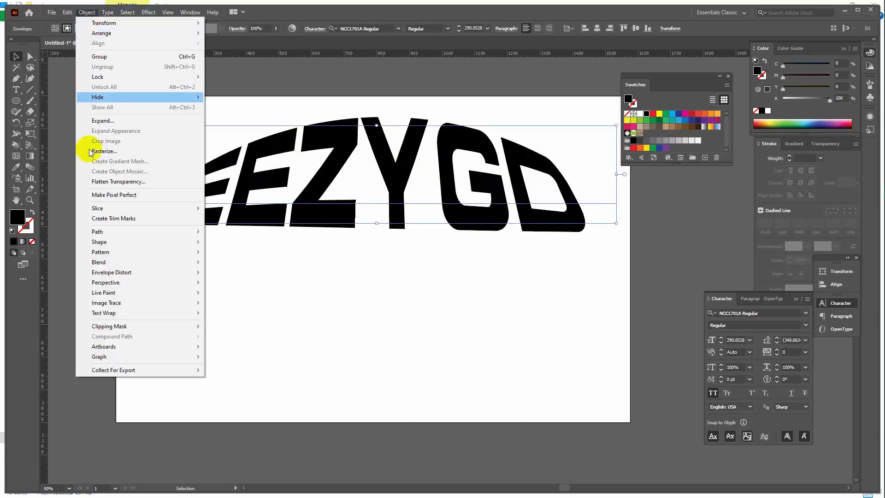
{"action": "mouse_move", "coordinate": [134, 272]}
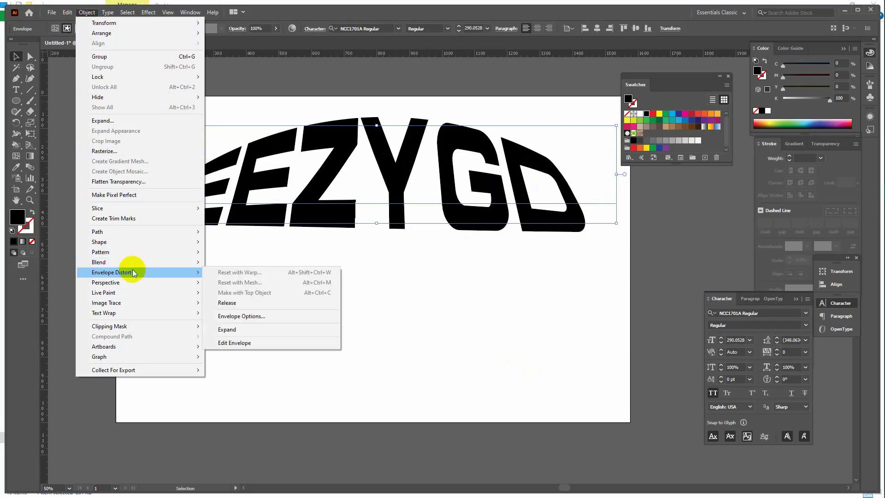
{"action": "left_click", "coordinate": [255, 304]}
{"action": "left_click", "coordinate": [510, 332]}
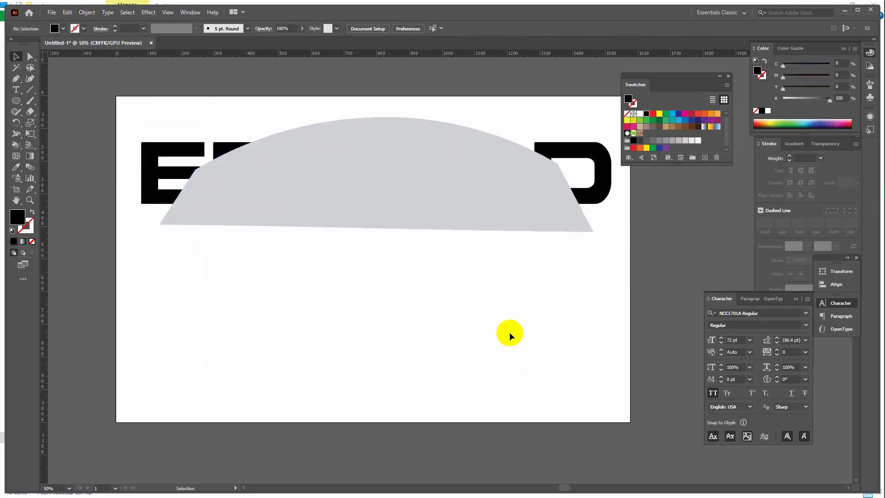
{"action": "left_click", "coordinate": [409, 125]}
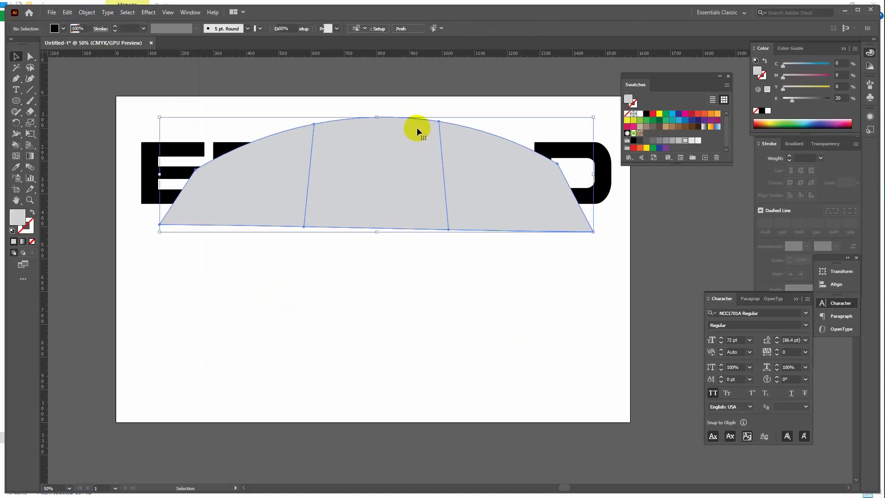
{"action": "key", "text": "Delete"}
Step: Scale the plain EEZYGD text down proportionally to about 220 pt and position it around the middle of the artboard
{"action": "left_click", "coordinate": [408, 173]}
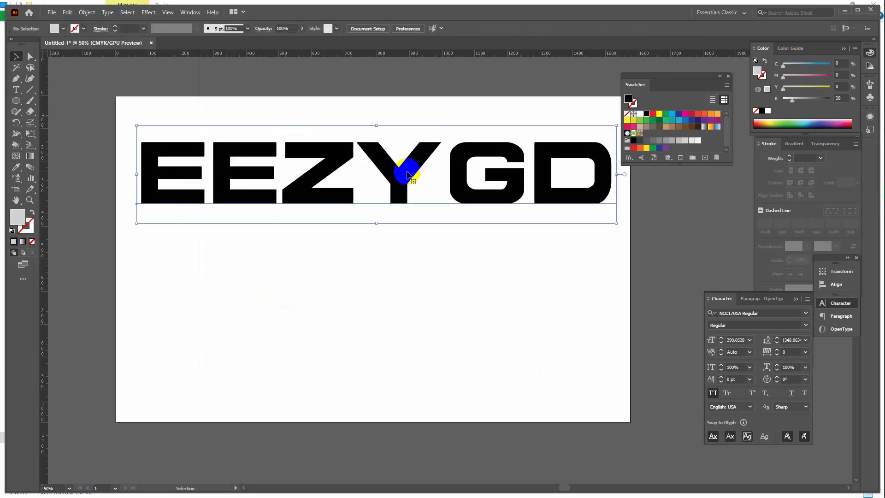
{"action": "left_click_drag", "start_coordinate": [408, 173], "coordinate": [417, 250]}
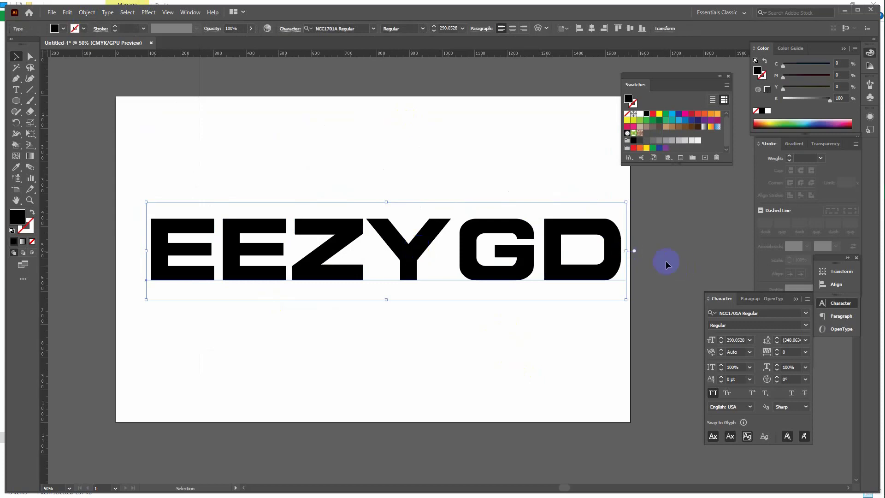
{"action": "left_click_drag", "start_coordinate": [626, 251], "coordinate": [510, 245]}
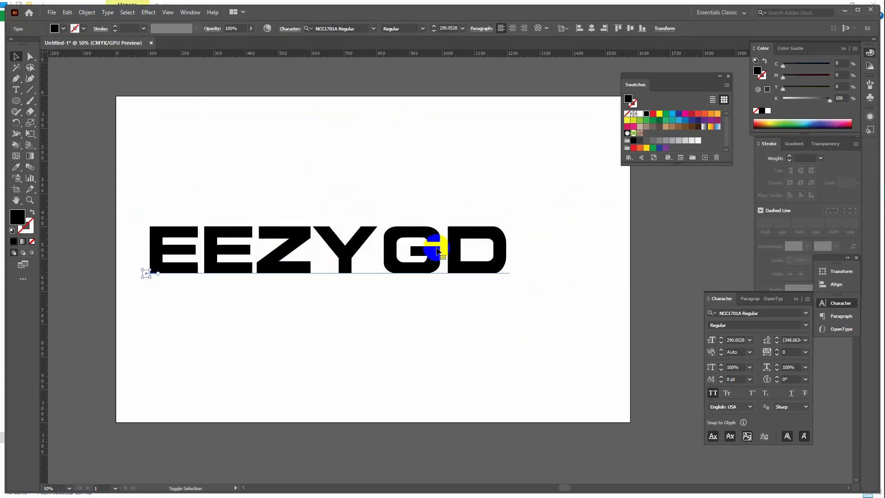
{"action": "left_click_drag", "start_coordinate": [432, 248], "coordinate": [466, 216]}
Step: Preview the Arch style on EEZYGD, and apply an envelope Bulge warp with 52% bend, 11% horizontal and 9% vertical distortion
{"action": "left_click", "coordinate": [87, 13]}
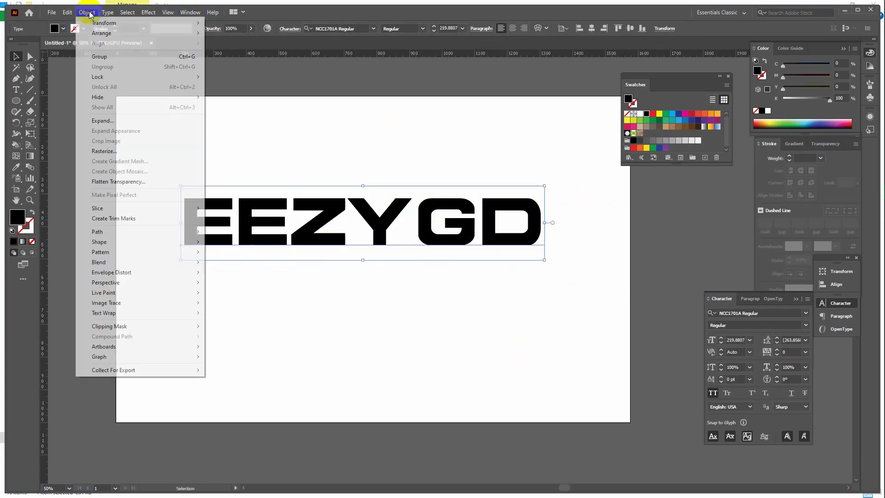
{"action": "mouse_move", "coordinate": [133, 276]}
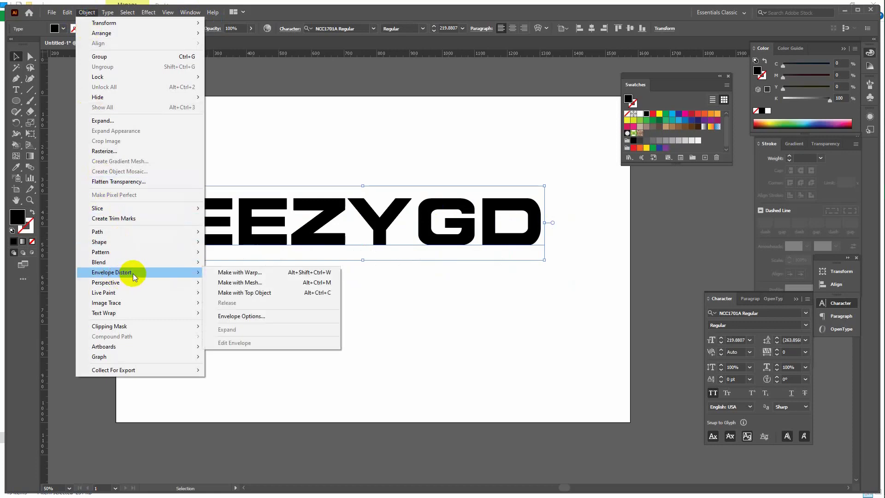
{"action": "left_click", "coordinate": [270, 276]}
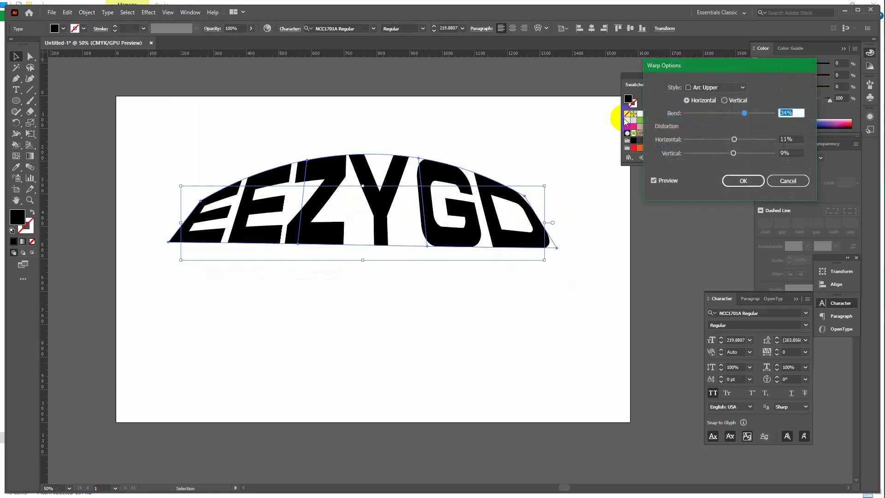
{"action": "left_click", "coordinate": [738, 87]}
{"action": "left_click", "coordinate": [712, 130]}
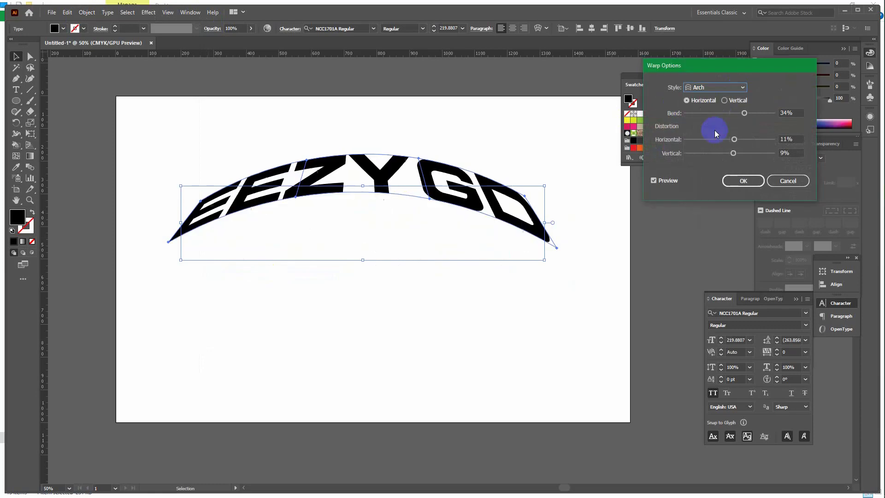
{"action": "left_click", "coordinate": [727, 87]}
{"action": "left_click", "coordinate": [710, 141]}
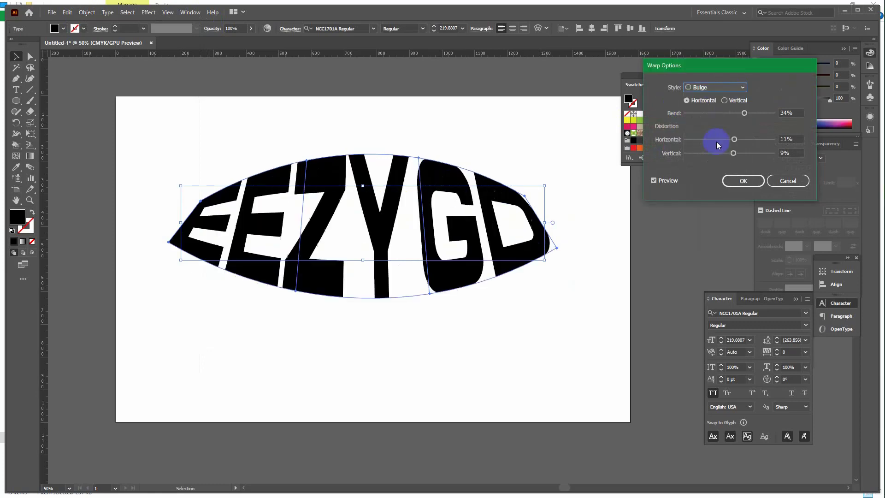
{"action": "left_click_drag", "start_coordinate": [744, 113], "coordinate": [752, 113]}
{"action": "left_click", "coordinate": [747, 181]}
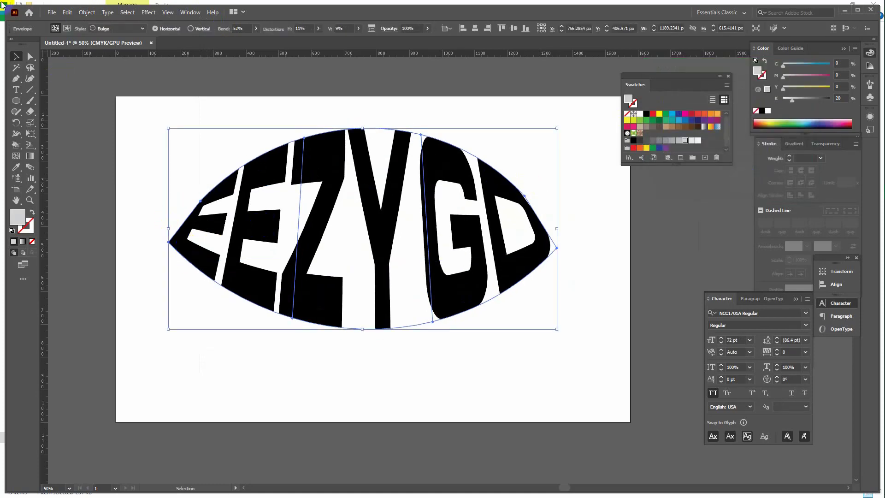
Step: Edit the contents of the bulged envelope and replace the whole EEZYGD text with PPORT
{"action": "left_click", "coordinate": [87, 12]}
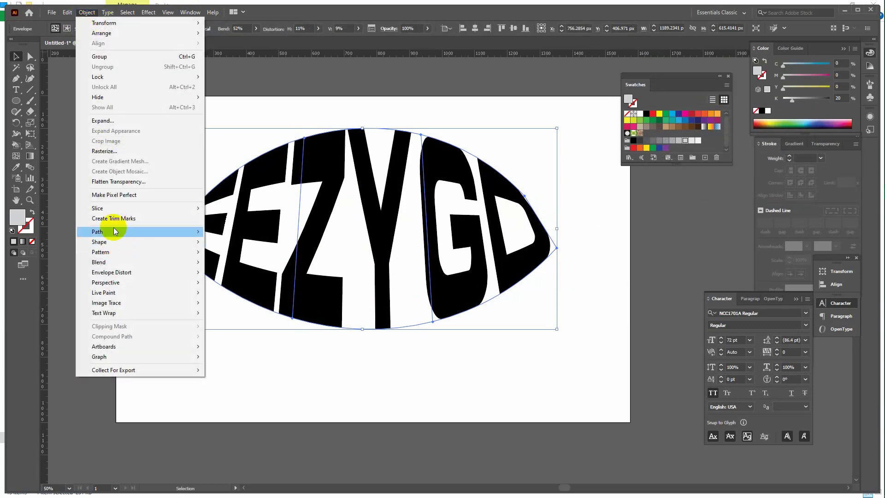
{"action": "mouse_move", "coordinate": [121, 276]}
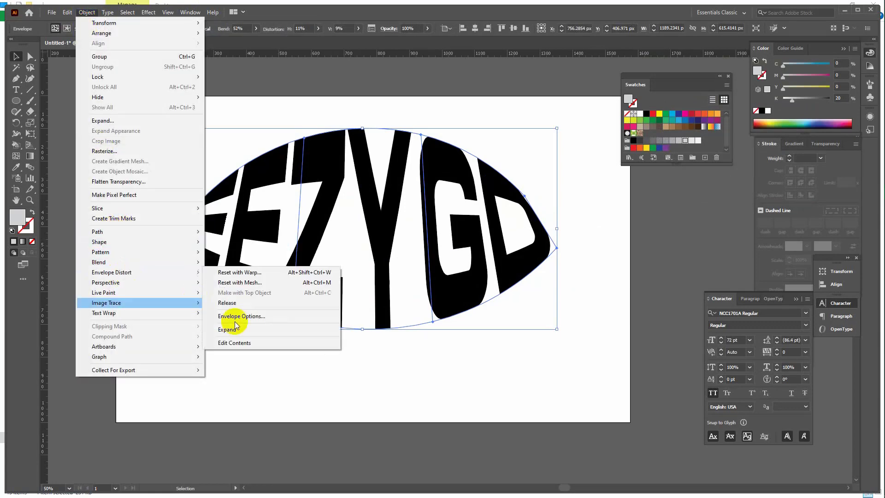
{"action": "left_click", "coordinate": [255, 342]}
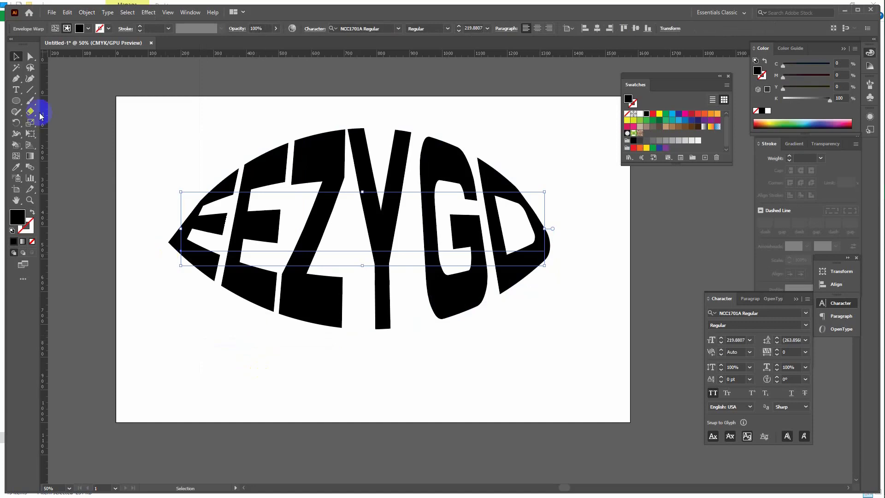
{"action": "left_click", "coordinate": [15, 92]}
{"action": "left_click", "coordinate": [177, 237]}
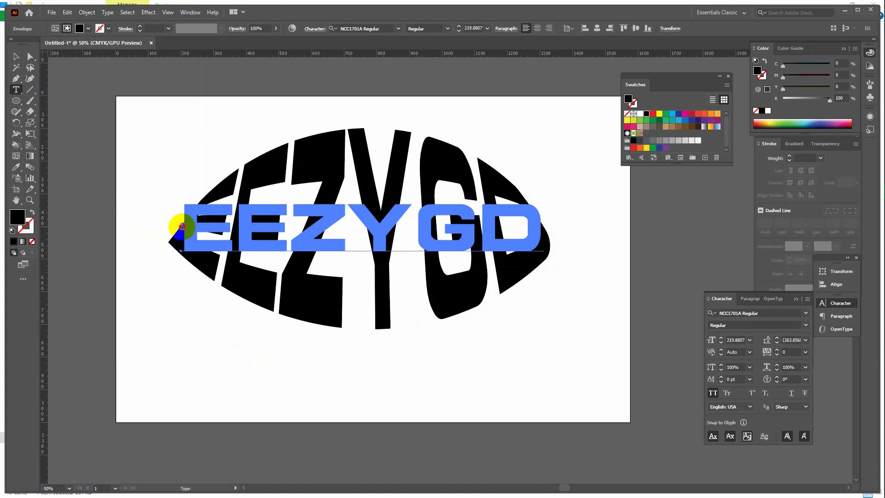
{"action": "left_click_drag", "start_coordinate": [182, 226], "coordinate": [613, 230]}
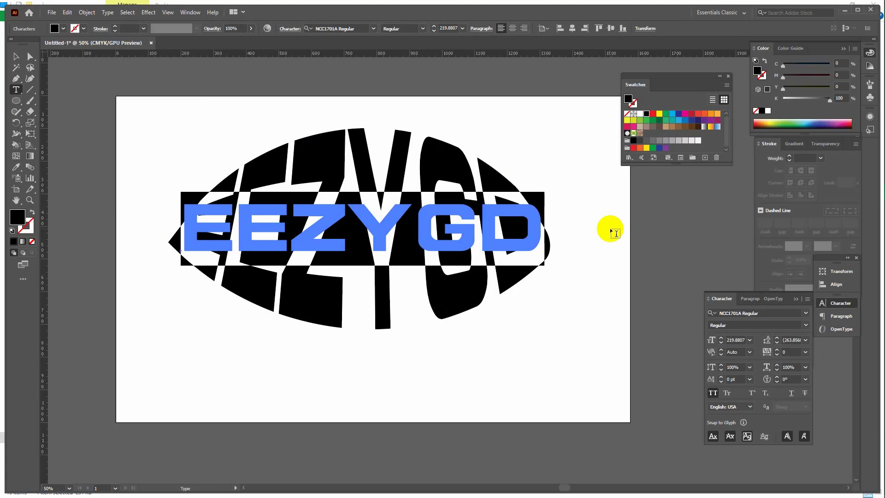
{"action": "type", "text": "PPORT"}
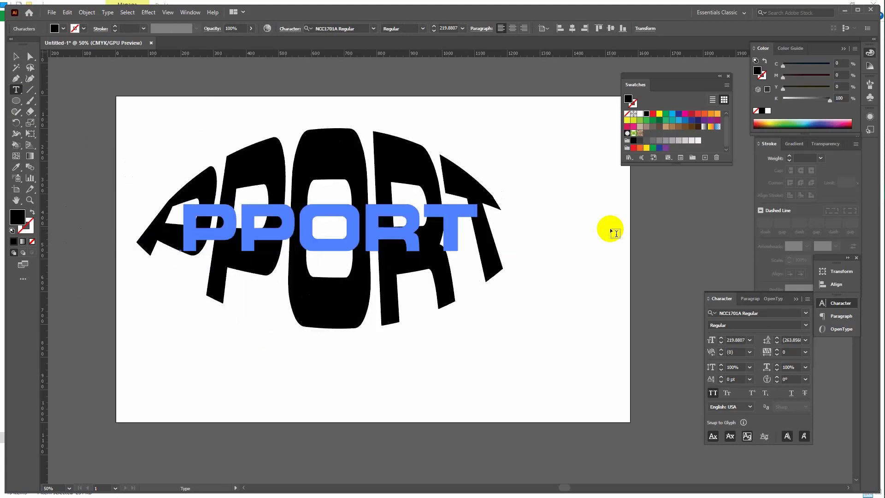
Step: Replace the PPORT text with LIVE and move the bulged word right to the middle of the artboard
{"action": "key", "text": "BackSpace"}
{"action": "key", "text": "BackSpace"}
{"action": "key", "text": "BackSpace"}
{"action": "key", "text": "BackSpace"}
{"action": "key", "text": "BackSpace"}
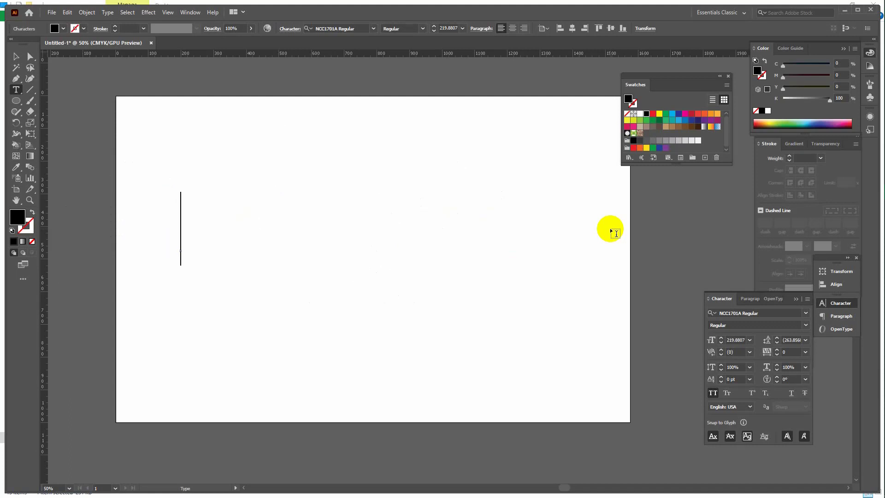
{"action": "type", "text": "LIVE"}
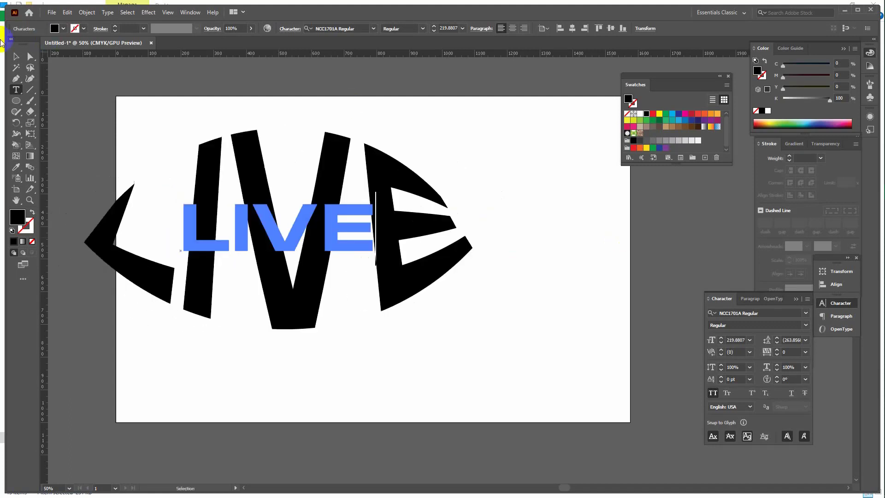
{"action": "left_click", "coordinate": [17, 56]}
{"action": "left_click", "coordinate": [479, 404]}
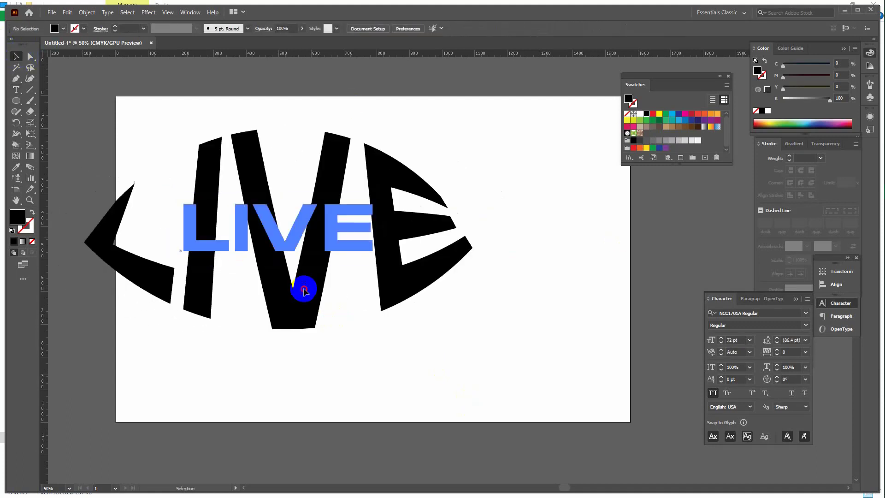
{"action": "left_click_drag", "start_coordinate": [304, 290], "coordinate": [415, 282]}
{"action": "left_click", "coordinate": [577, 342]}
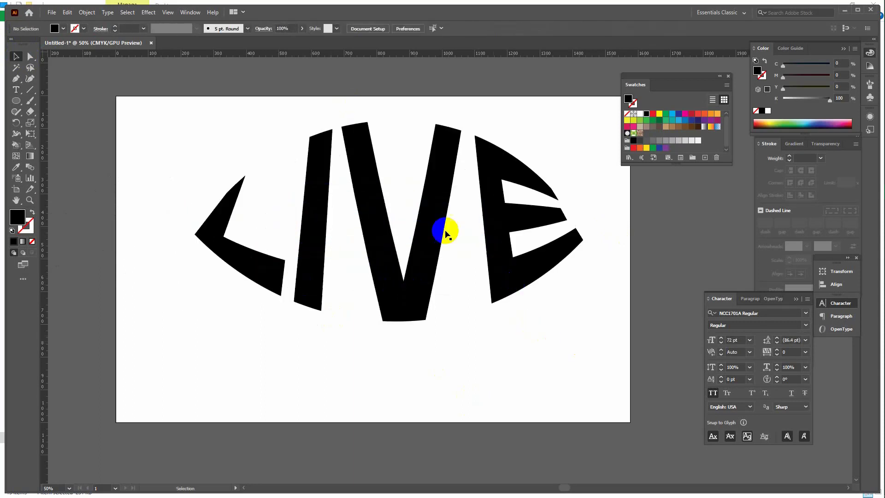
Step: Move the bulged LIVE word down and slightly left so it sits in the middle of the artboard
{"action": "left_click_drag", "start_coordinate": [433, 210], "coordinate": [418, 248]}
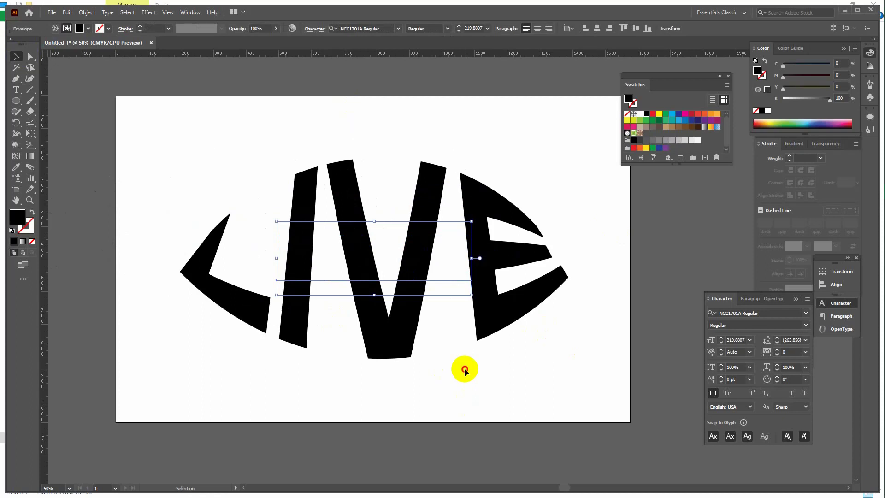
{"action": "left_click", "coordinate": [464, 369]}
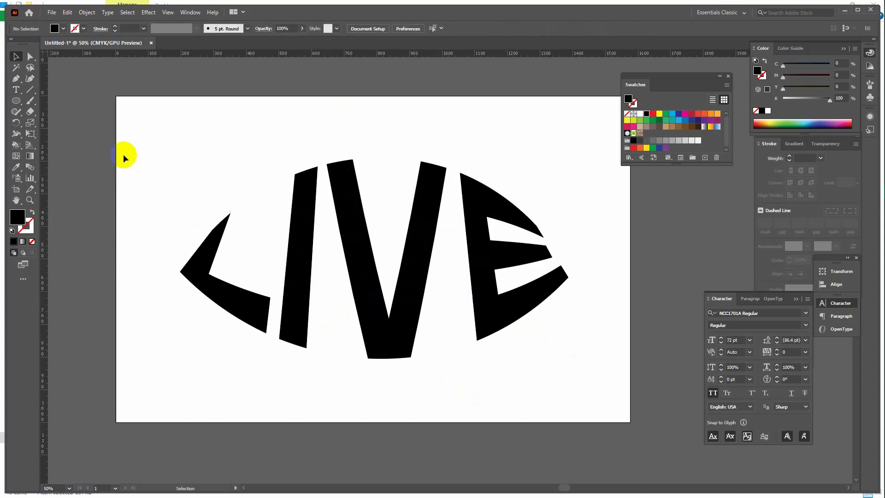
{"action": "left_click_drag", "start_coordinate": [132, 152], "coordinate": [549, 387]}
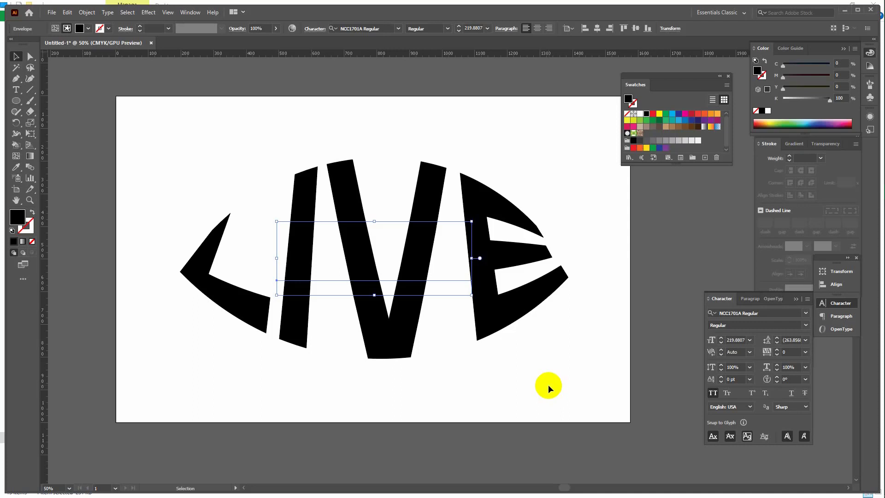
{"action": "left_click", "coordinate": [548, 385]}
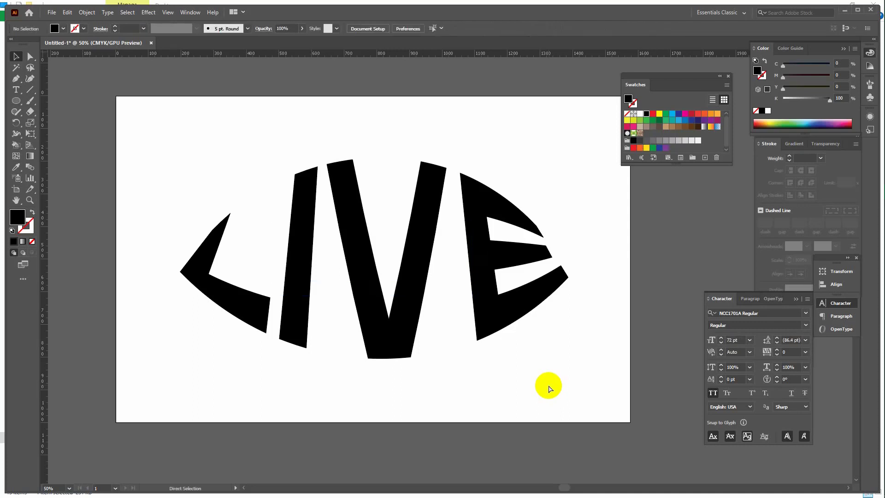
Step: Create a new 1000 x 1000 px CMYK document and paste a copy of the bulged LIVE from Untitled-1 into it
{"action": "key", "text": "ctrl+n"}
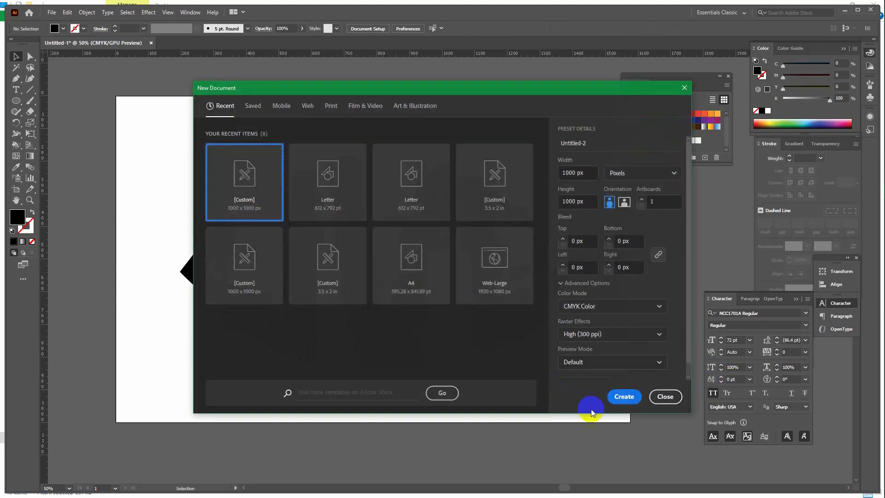
{"action": "left_click", "coordinate": [625, 396]}
{"action": "left_click", "coordinate": [69, 42]}
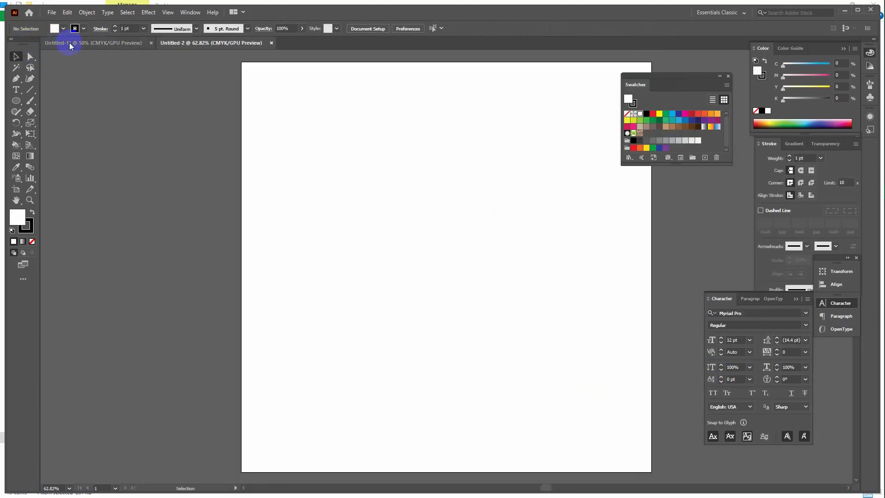
{"action": "left_click_drag", "start_coordinate": [243, 29], "coordinate": [436, 253]}
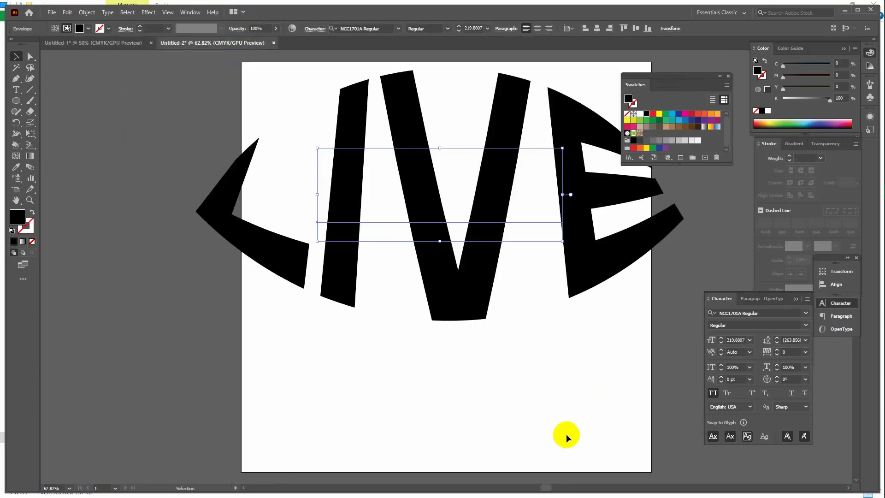
{"action": "left_click", "coordinate": [554, 419]}
Step: Expand the pasted LIVE envelope in Untitled-2 with Object and Fill included
{"action": "left_click", "coordinate": [441, 268]}
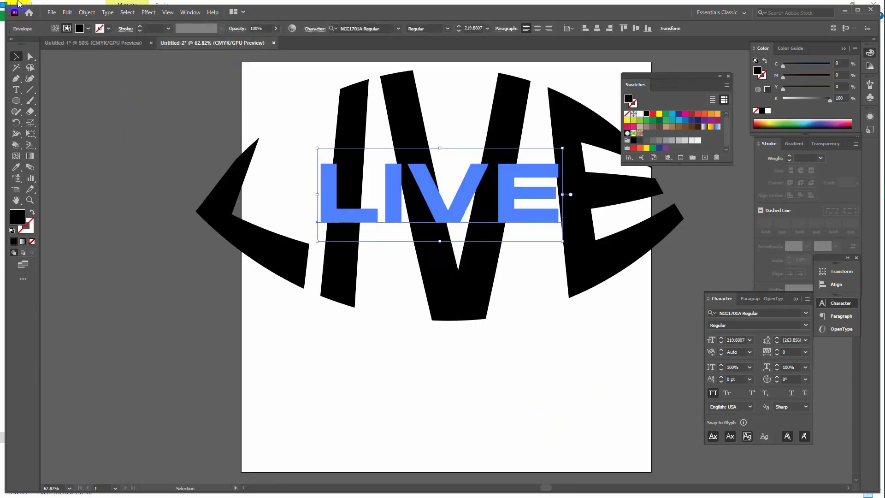
{"action": "left_click", "coordinate": [85, 12]}
{"action": "left_click", "coordinate": [100, 115]}
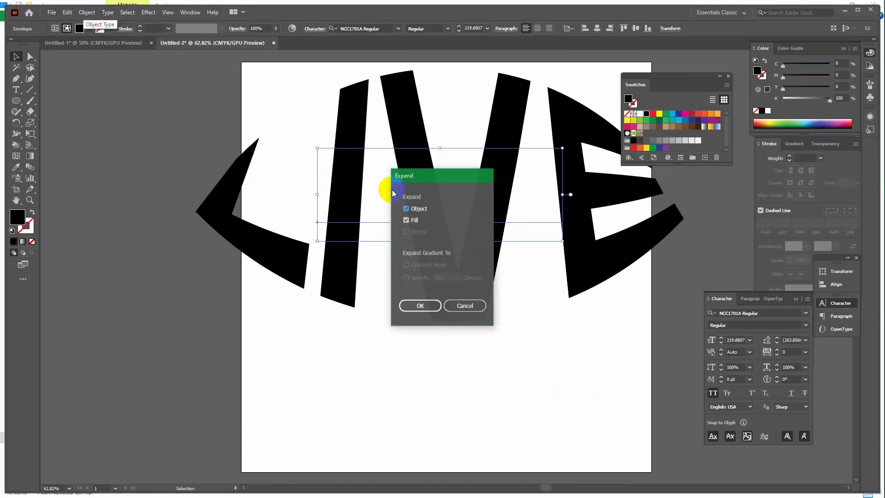
{"action": "left_click", "coordinate": [429, 307]}
{"action": "left_click", "coordinate": [478, 373]}
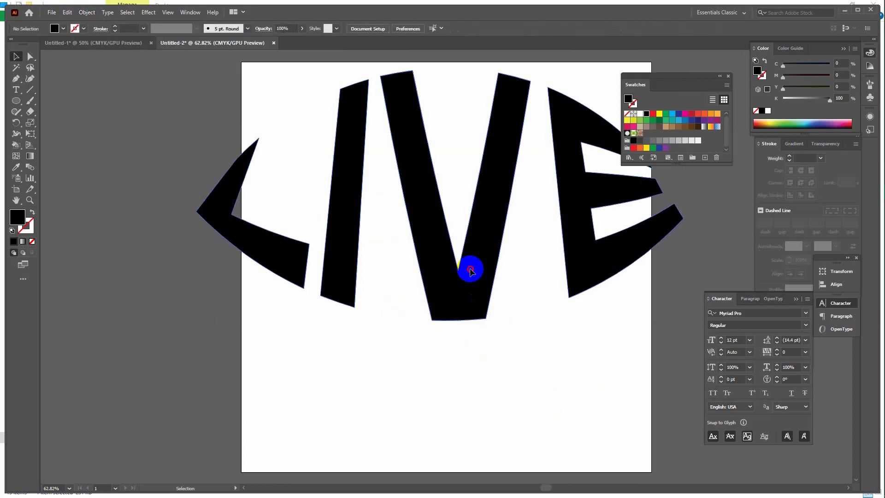
Step: Scale the expanded LIVE group down proportionally to about 407 by 209 px in the upper part of the artboard
{"action": "left_click", "coordinate": [471, 269]}
{"action": "left_click_drag", "start_coordinate": [198, 69], "coordinate": [306, 152]}
{"action": "left_click", "coordinate": [579, 290]}
Step: Compare the live envelope in Untitled-1, and move the expanded LIVE in Untitled-2 to about X 733, Y 429 px
{"action": "left_click", "coordinate": [119, 47]}
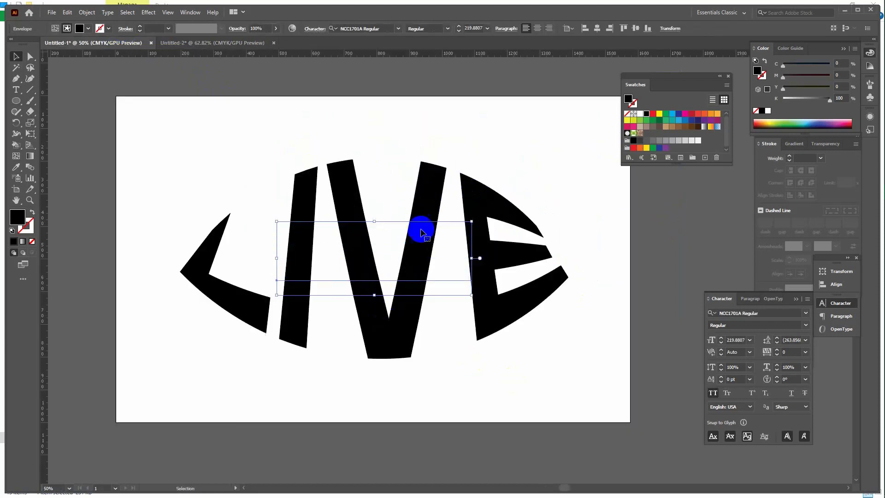
{"action": "left_click", "coordinate": [210, 43]}
{"action": "left_click", "coordinate": [460, 189]}
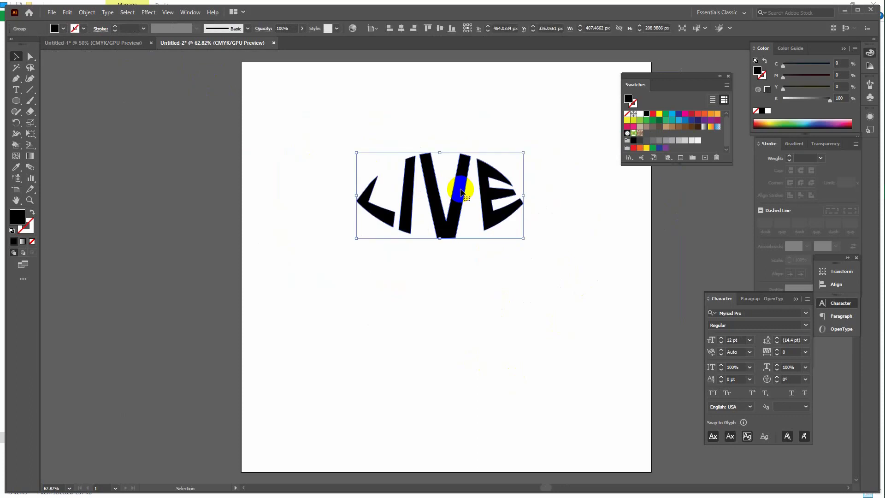
{"action": "left_click_drag", "start_coordinate": [461, 189], "coordinate": [557, 230]}
Step: Check the live envelope in Untitled-1 again, and move the expanded LIVE in Untitled-2 left to about X 624 px
{"action": "left_click", "coordinate": [112, 46]}
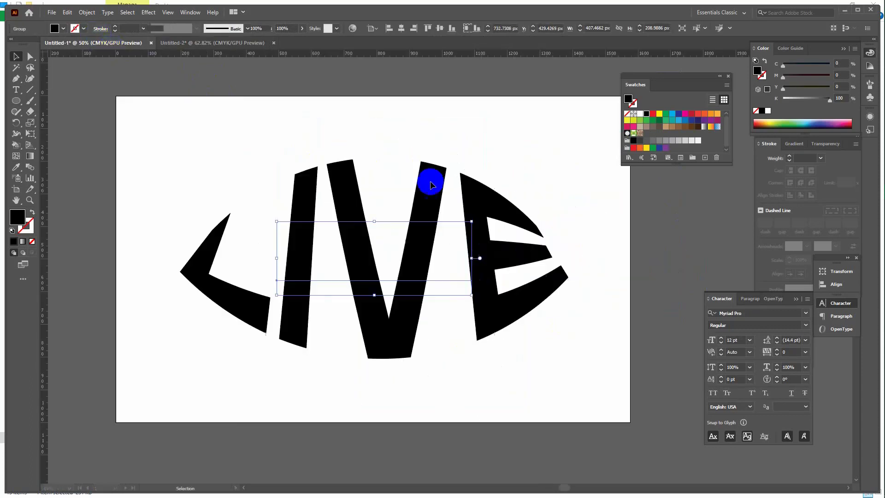
{"action": "left_click", "coordinate": [638, 277]}
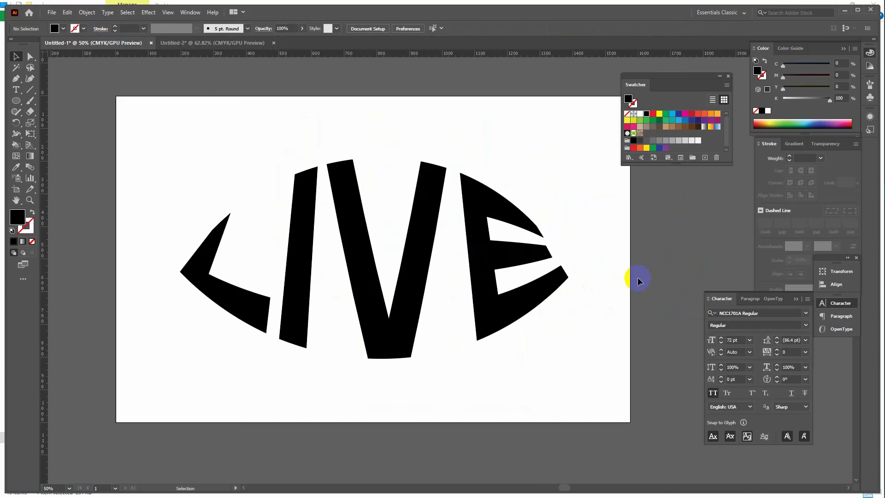
{"action": "left_click", "coordinate": [434, 192]}
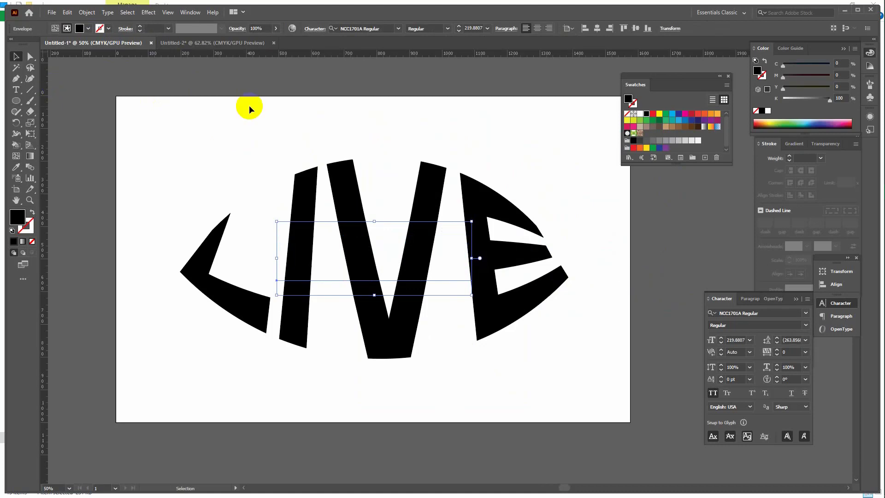
{"action": "left_click", "coordinate": [233, 44]}
{"action": "left_click", "coordinate": [286, 149]}
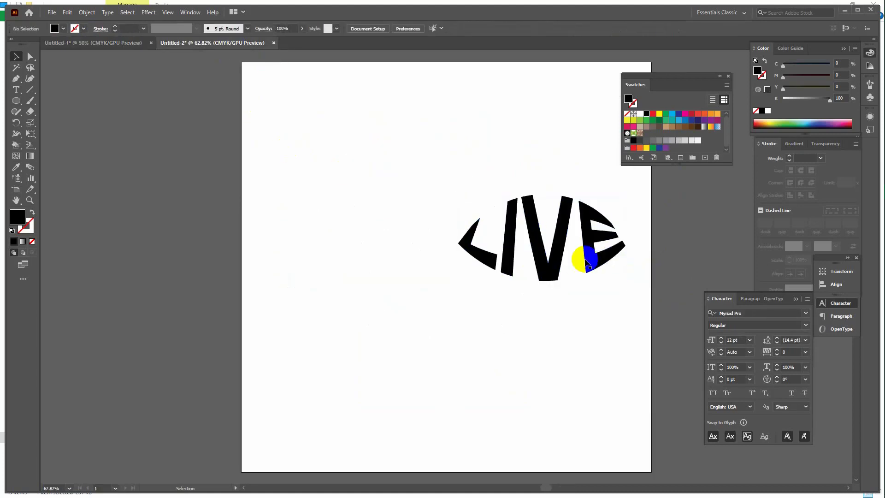
{"action": "left_click_drag", "start_coordinate": [587, 262], "coordinate": [496, 368]}
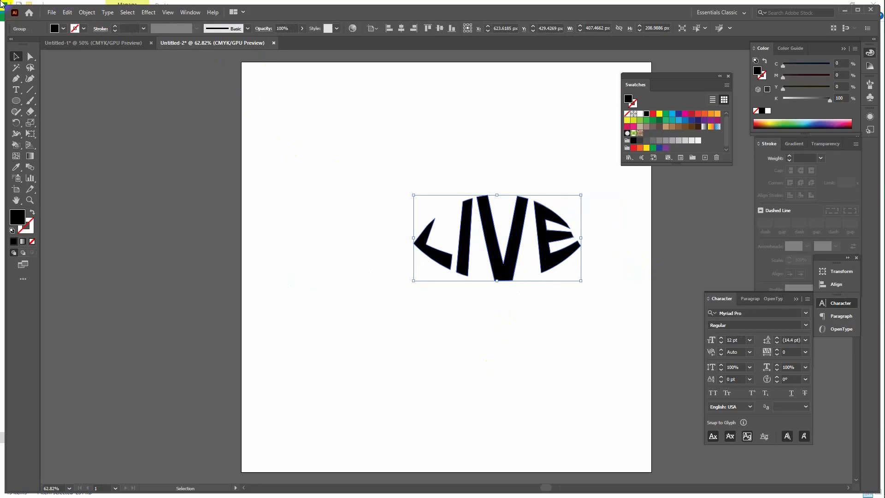
Step: Release the envelope on LIVE in Untitled-1 and delete the leftover grey mesh shape covering the text
{"action": "left_click", "coordinate": [128, 42]}
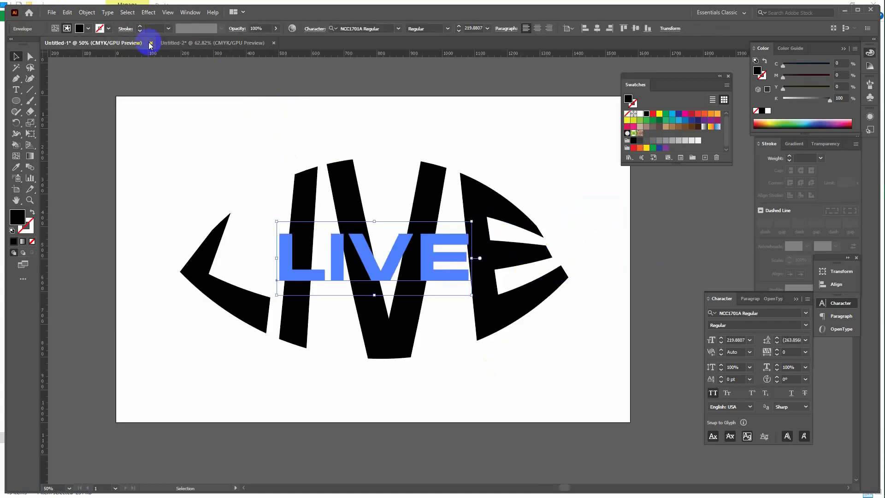
{"action": "left_click", "coordinate": [88, 13]}
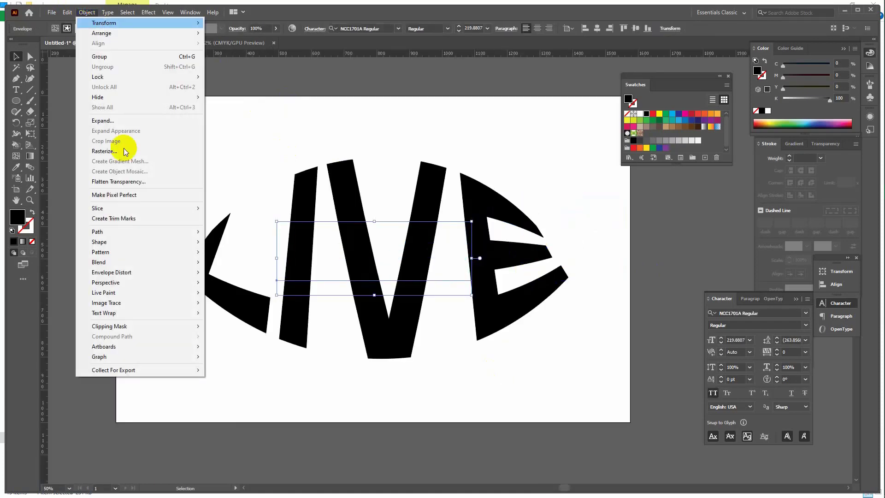
{"action": "mouse_move", "coordinate": [127, 274]}
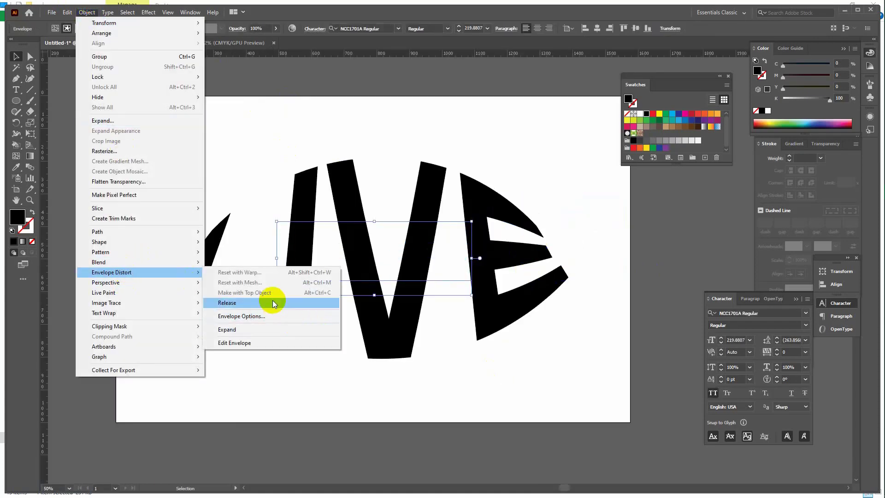
{"action": "left_click", "coordinate": [264, 304]}
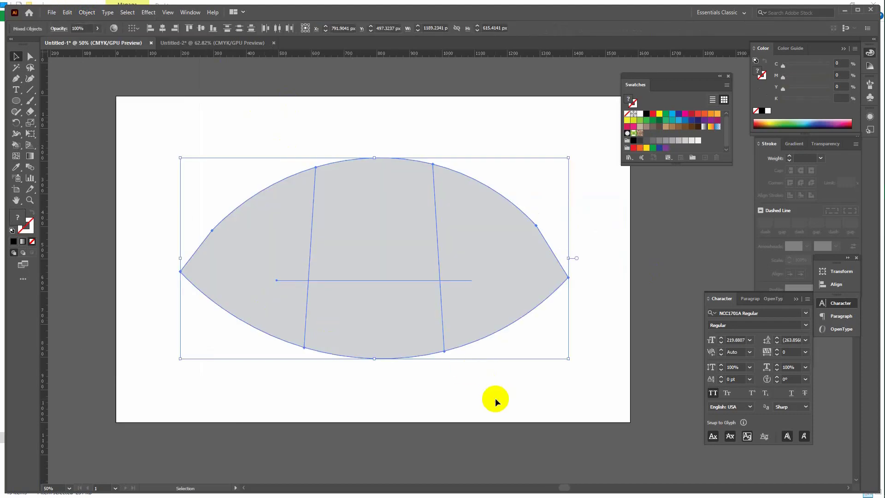
{"action": "left_click", "coordinate": [495, 400]}
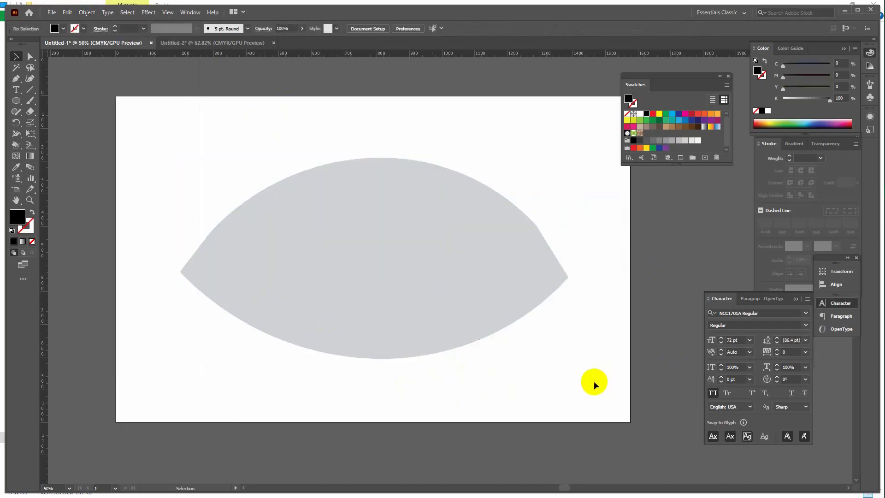
{"action": "left_click", "coordinate": [400, 175]}
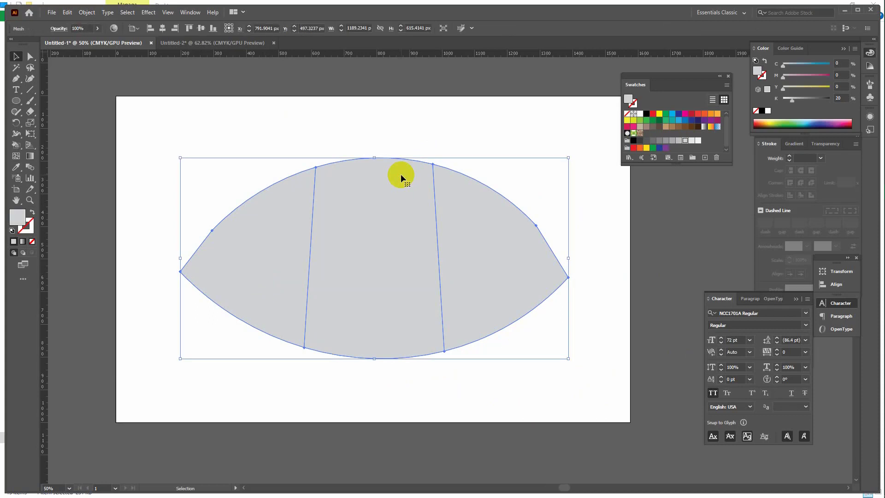
{"action": "key", "text": "Delete"}
Step: Apply an Envelope Distort mesh with 3 rows and 3 columns to the plain LIVE text, with preview on
{"action": "left_click_drag", "start_coordinate": [207, 148], "coordinate": [499, 317]}
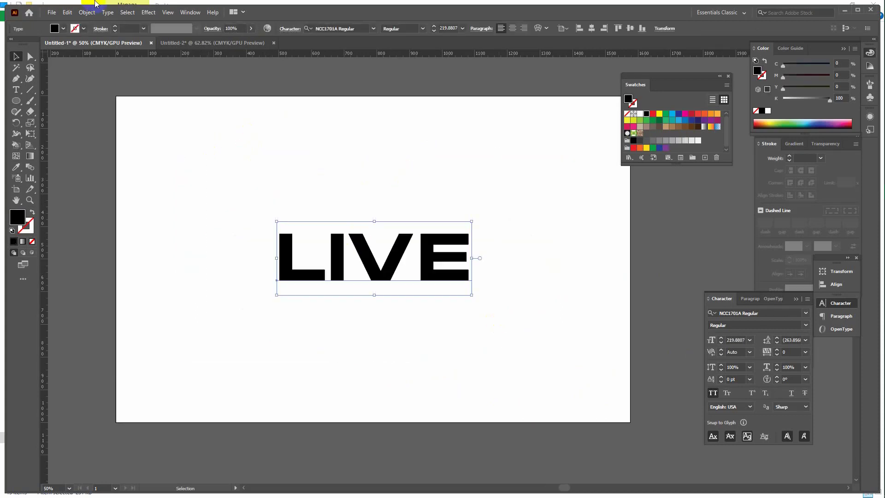
{"action": "left_click", "coordinate": [89, 16]}
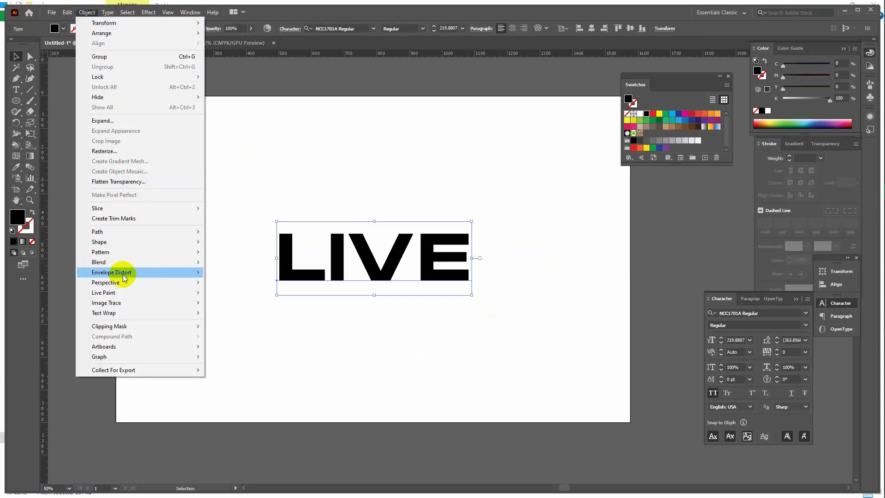
{"action": "mouse_move", "coordinate": [123, 277]}
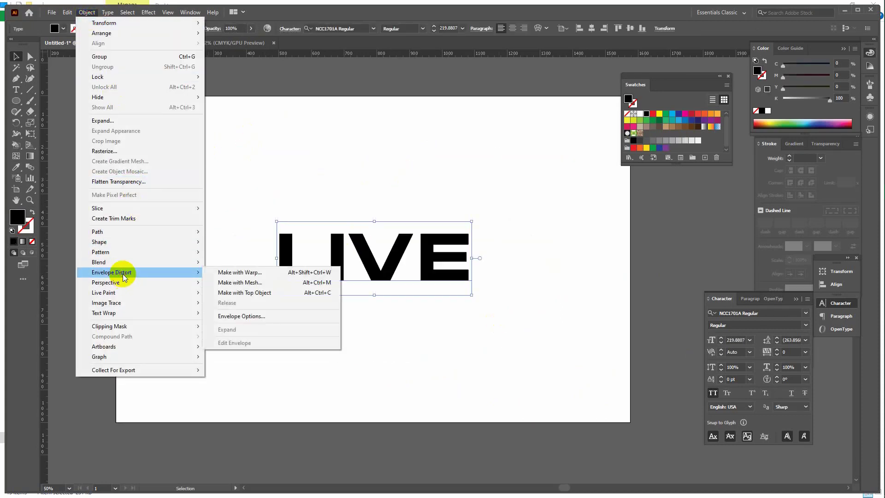
{"action": "left_click", "coordinate": [251, 283]}
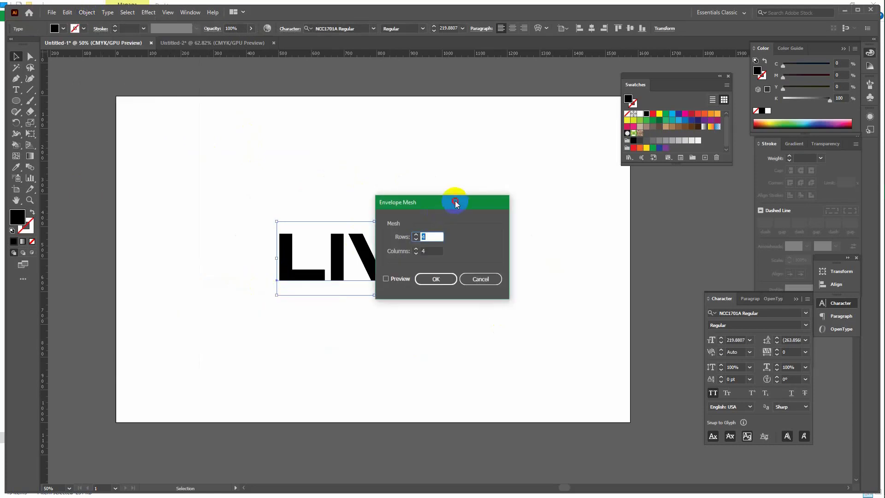
{"action": "left_click_drag", "start_coordinate": [454, 200], "coordinate": [711, 192]}
{"action": "left_click", "coordinate": [645, 265]}
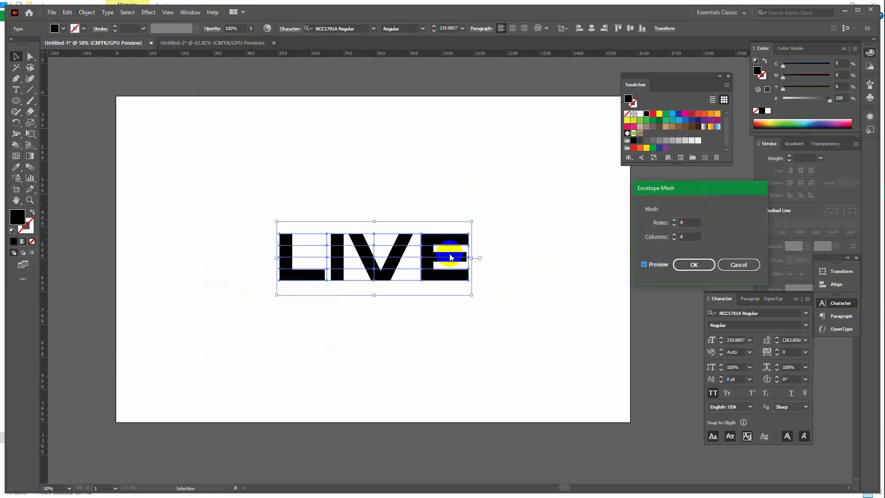
{"action": "left_click", "coordinate": [686, 220]}
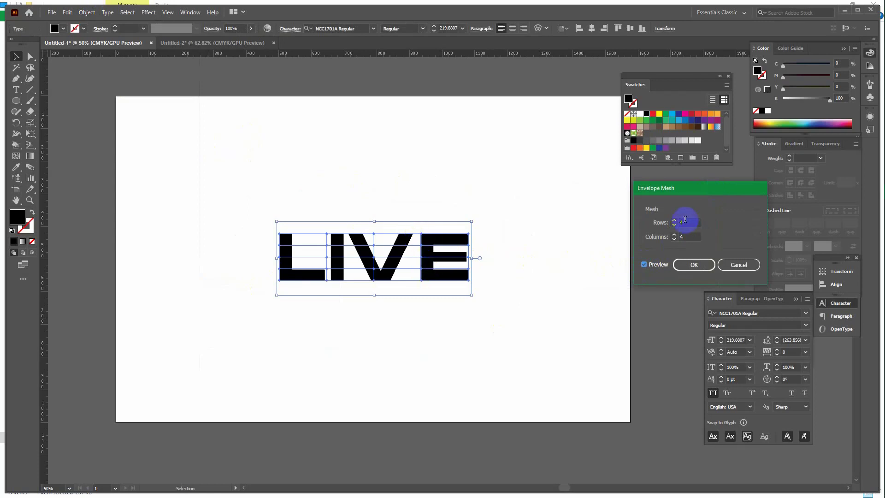
{"action": "left_click", "coordinate": [674, 226]}
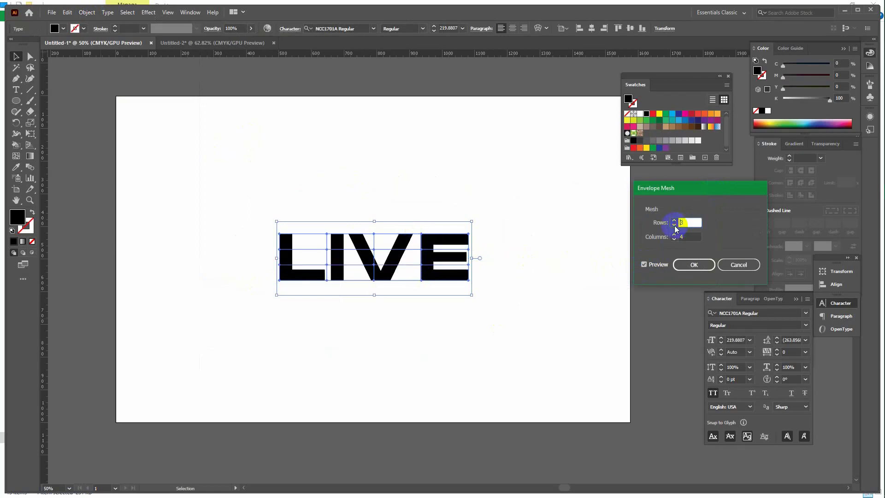
{"action": "left_click", "coordinate": [675, 239]}
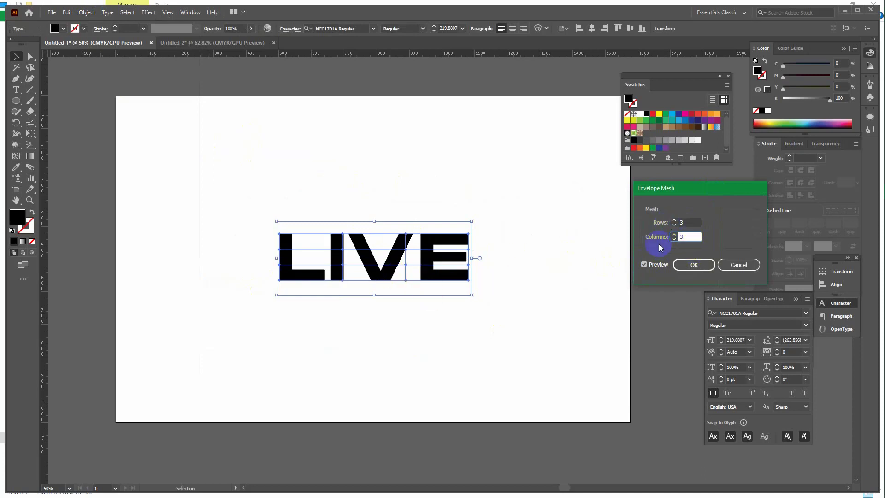
{"action": "left_click", "coordinate": [694, 265]}
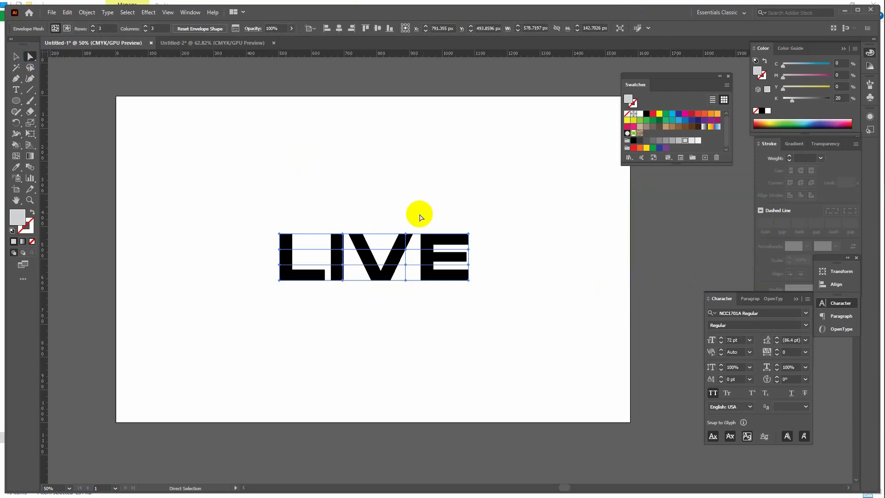
Step: Raise the mesh points along the E's outer edge and pull up the upper mesh point between I and V in LIVE
{"action": "left_click_drag", "start_coordinate": [460, 219], "coordinate": [483, 294]}
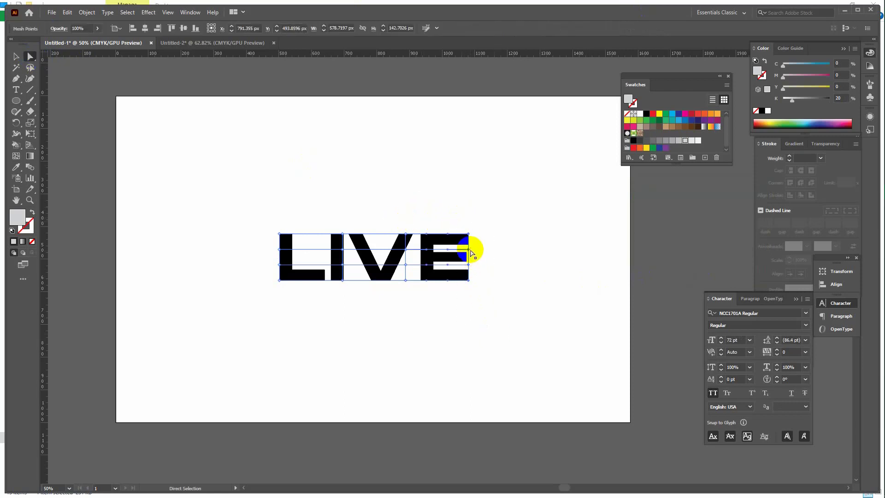
{"action": "left_click_drag", "start_coordinate": [468, 250], "coordinate": [480, 231]}
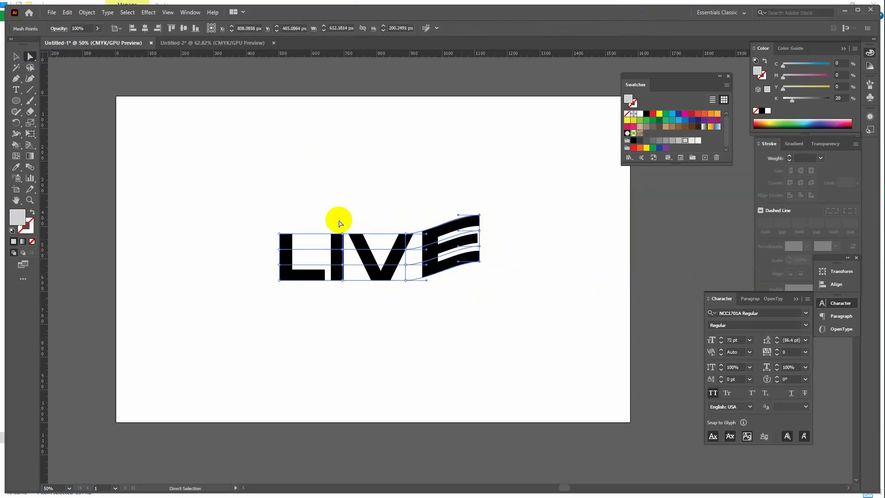
{"action": "left_click_drag", "start_coordinate": [343, 234], "coordinate": [354, 192]}
Step: Raise the mesh columns at the L's outer edge and between V and E, and deselect the LIVE text
{"action": "left_click_drag", "start_coordinate": [249, 198], "coordinate": [320, 310]}
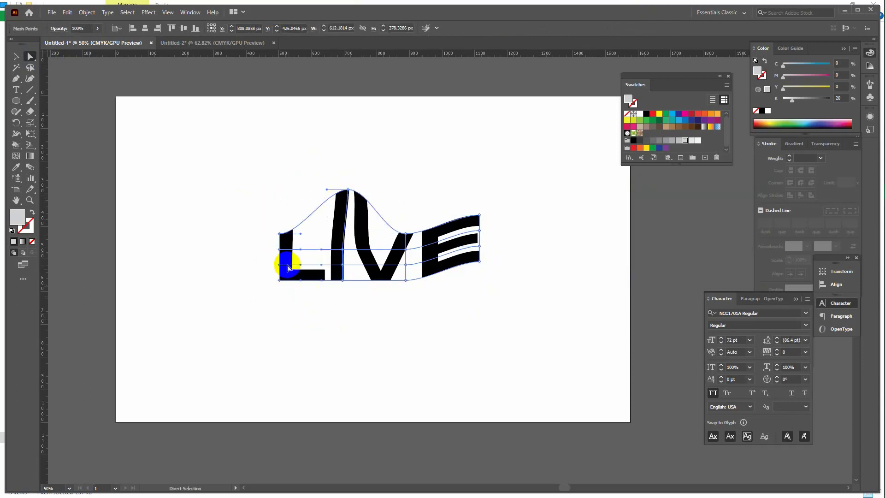
{"action": "left_click_drag", "start_coordinate": [276, 262], "coordinate": [263, 195]}
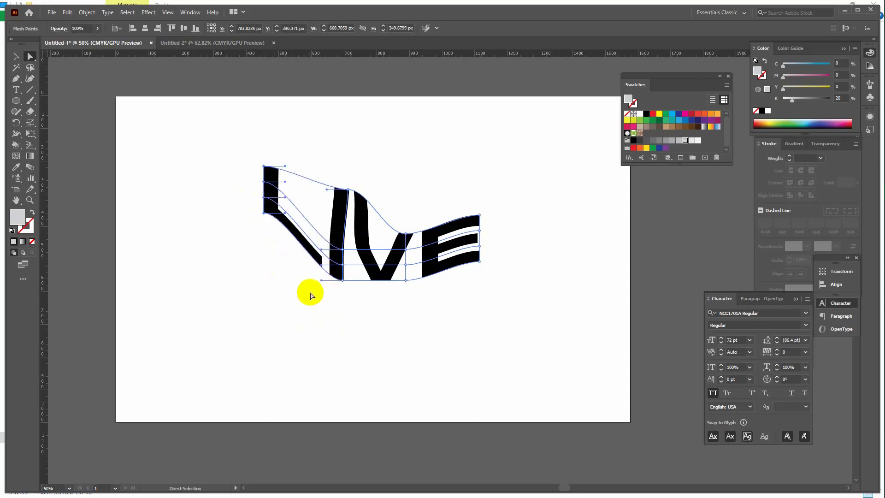
{"action": "left_click_drag", "start_coordinate": [391, 204], "coordinate": [414, 284]}
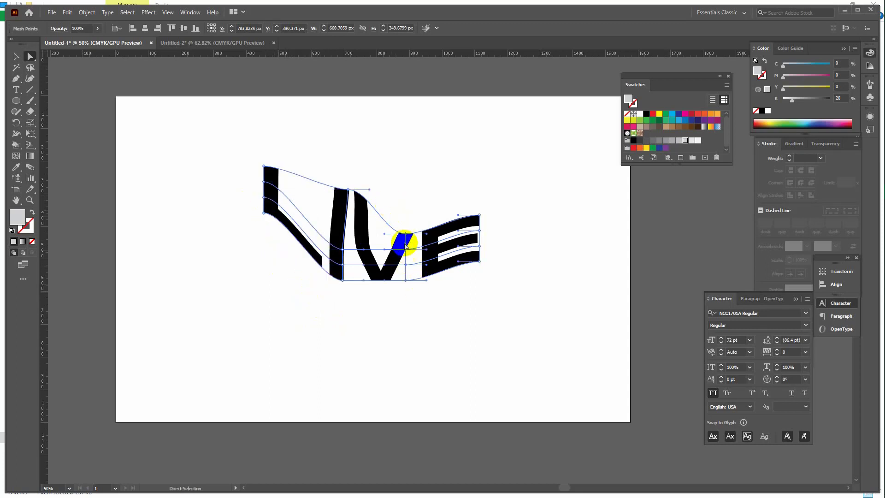
{"action": "left_click_drag", "start_coordinate": [405, 234], "coordinate": [416, 172]}
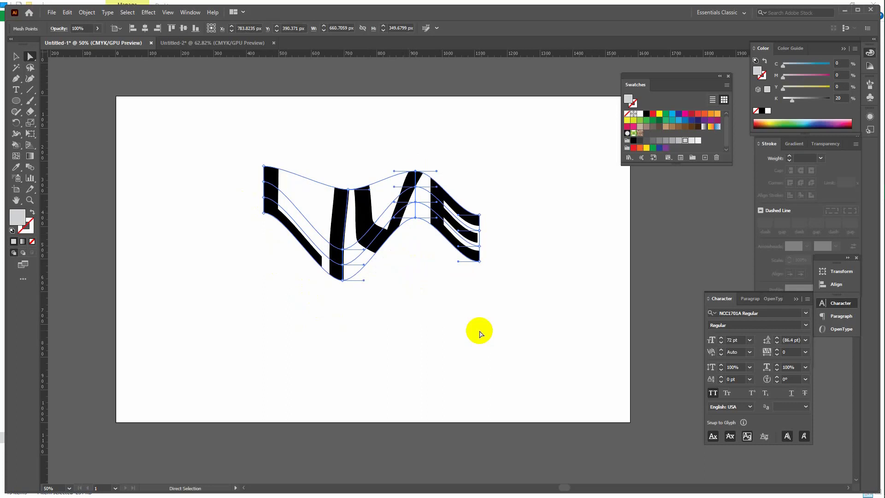
{"action": "left_click", "coordinate": [13, 56]}
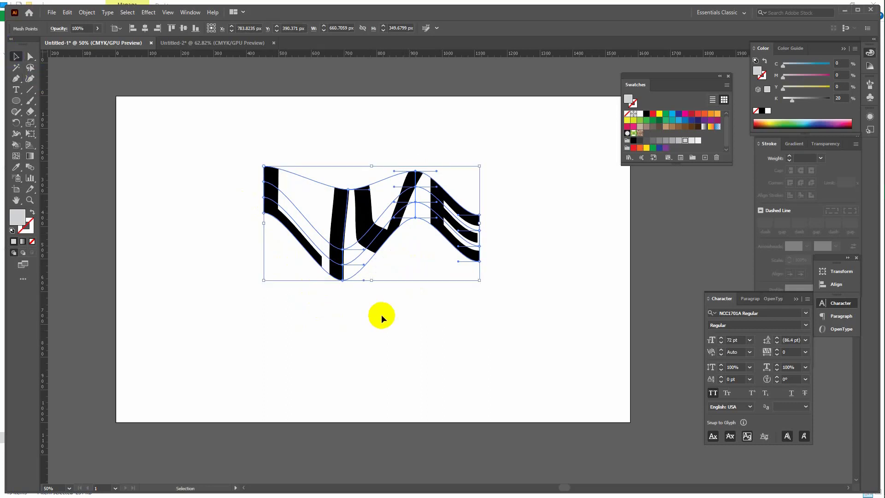
{"action": "left_click", "coordinate": [382, 315]}
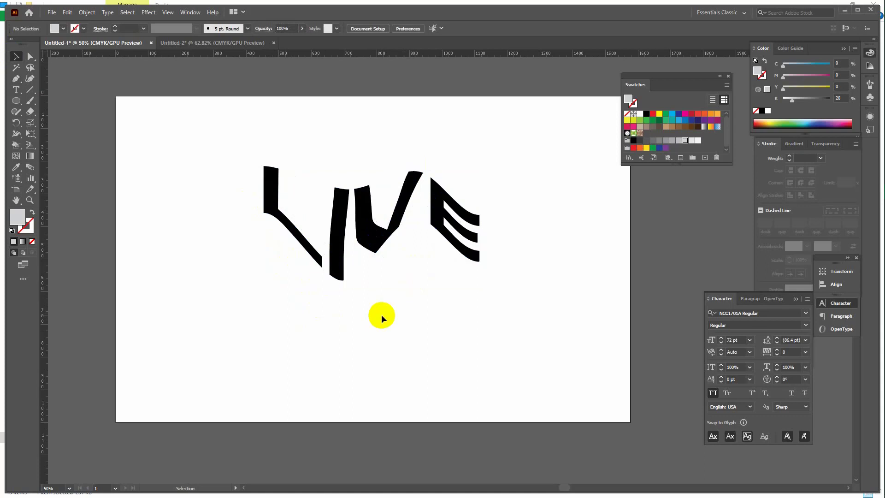
Step: Delete the distorted LIVE text and add the new text EZYGD near the artboard's centre
{"action": "left_click", "coordinate": [381, 214]}
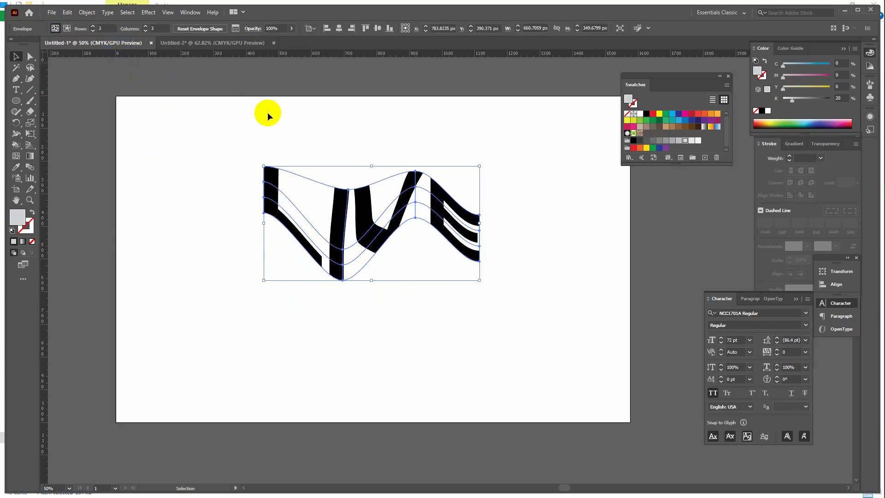
{"action": "key", "text": "Delete"}
{"action": "left_click", "coordinate": [16, 90]}
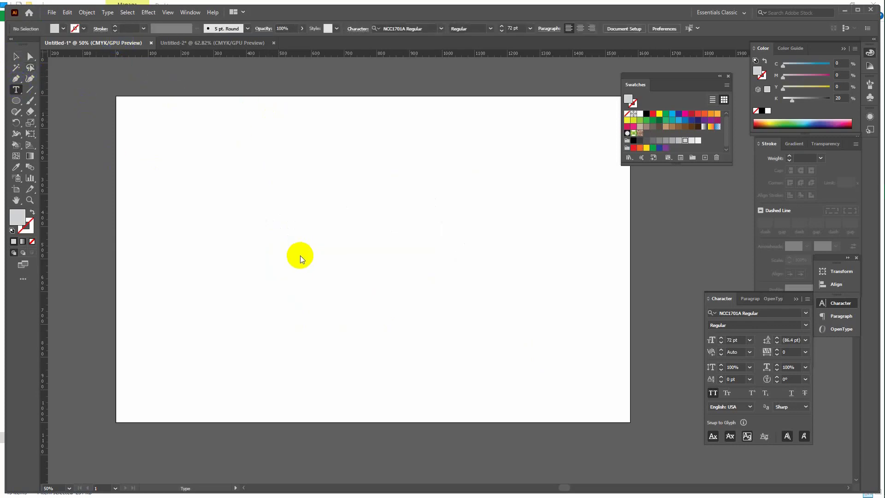
{"action": "left_click", "coordinate": [294, 255]}
{"action": "type", "text": "EZYGD"}
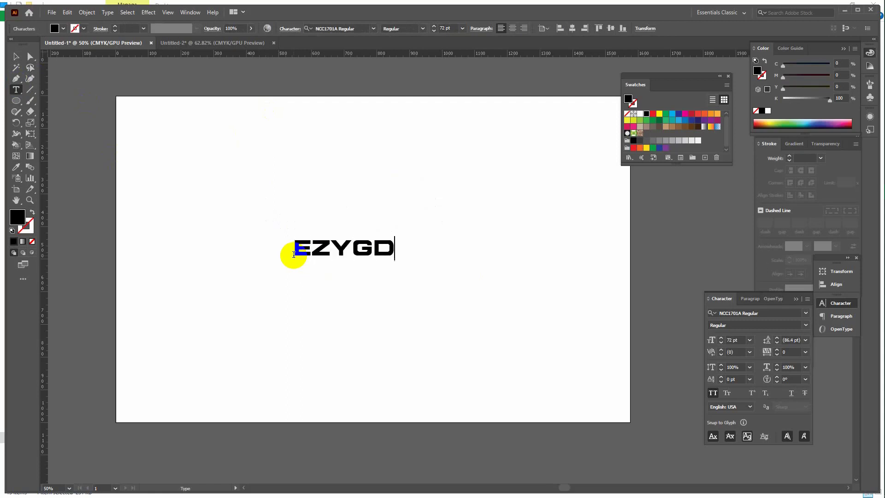
Step: Enlarge EZYGD to about 179 pt and shift it slightly left on the artboard
{"action": "left_click", "coordinate": [16, 57]}
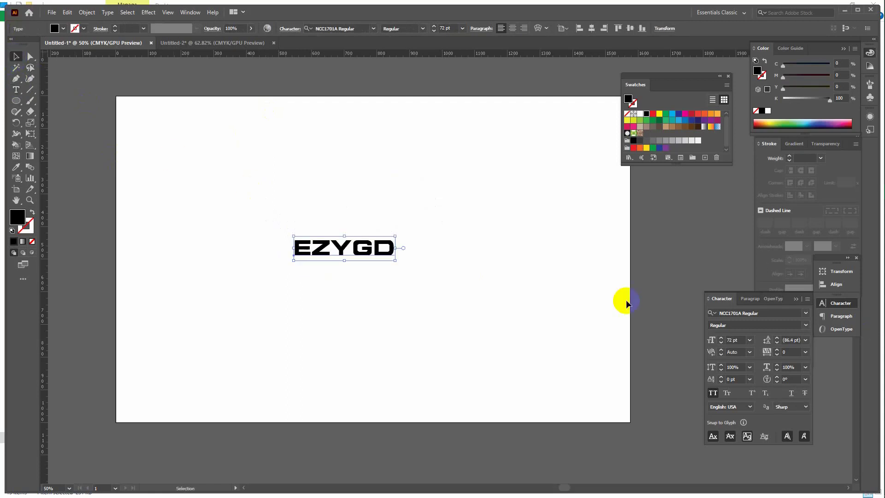
{"action": "left_click_drag", "start_coordinate": [397, 249], "coordinate": [548, 250]}
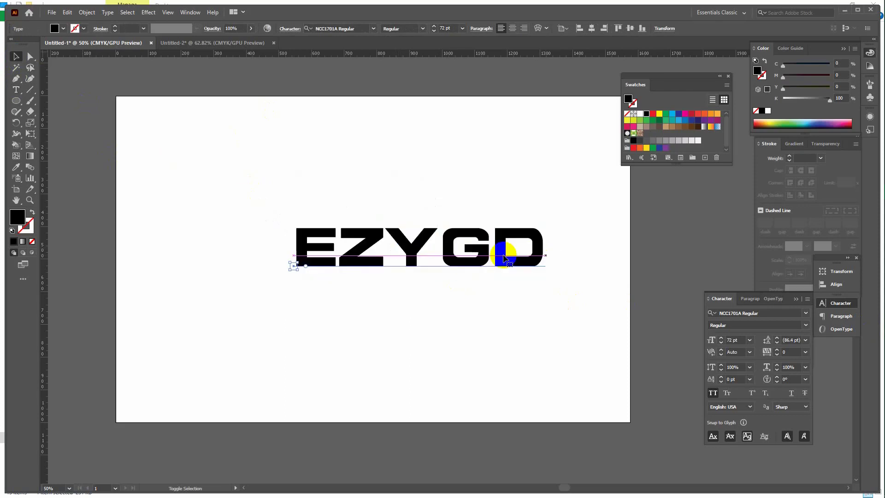
{"action": "left_click_drag", "start_coordinate": [470, 253], "coordinate": [453, 252]}
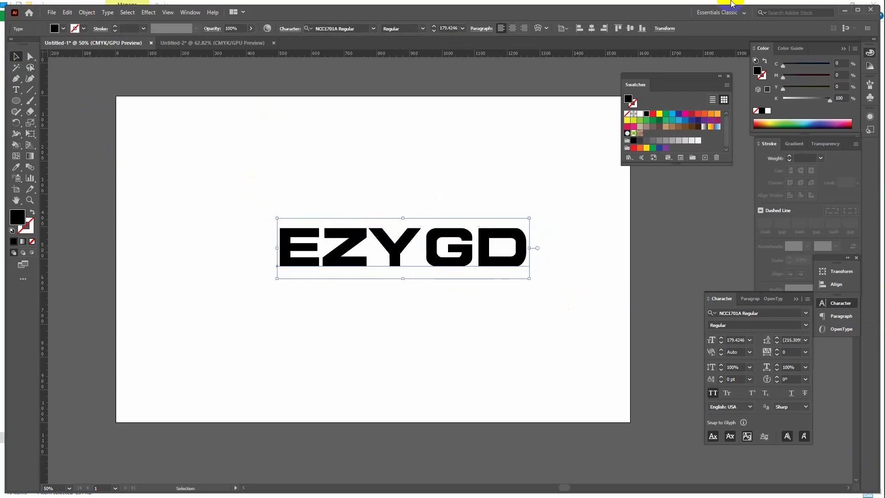
Step: Apply an Envelope Distort mesh with 4 rows and 4 columns to EZYGD, with preview on
{"action": "left_click", "coordinate": [87, 12]}
{"action": "mouse_move", "coordinate": [115, 272]}
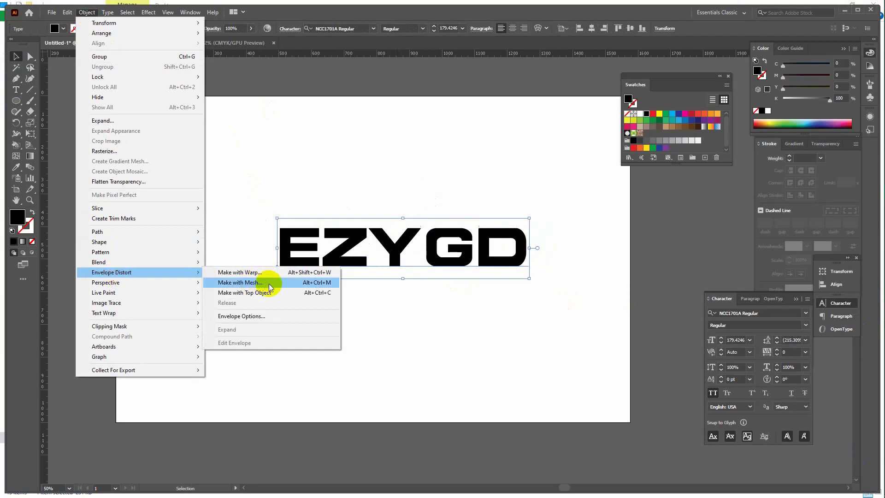
{"action": "left_click", "coordinate": [269, 287]}
{"action": "left_click_drag", "start_coordinate": [709, 189], "coordinate": [166, 194]}
{"action": "left_click", "coordinate": [114, 267]}
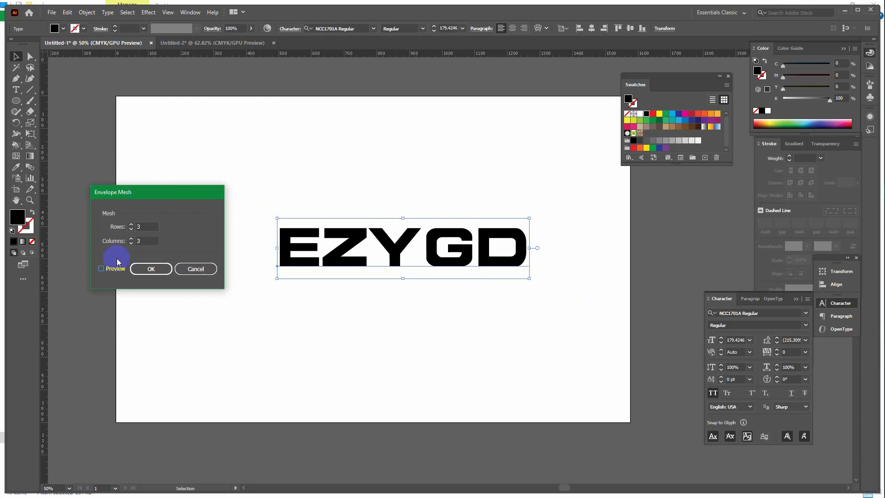
{"action": "left_click", "coordinate": [131, 225]}
{"action": "left_click", "coordinate": [131, 239]}
{"action": "left_click", "coordinate": [145, 267]}
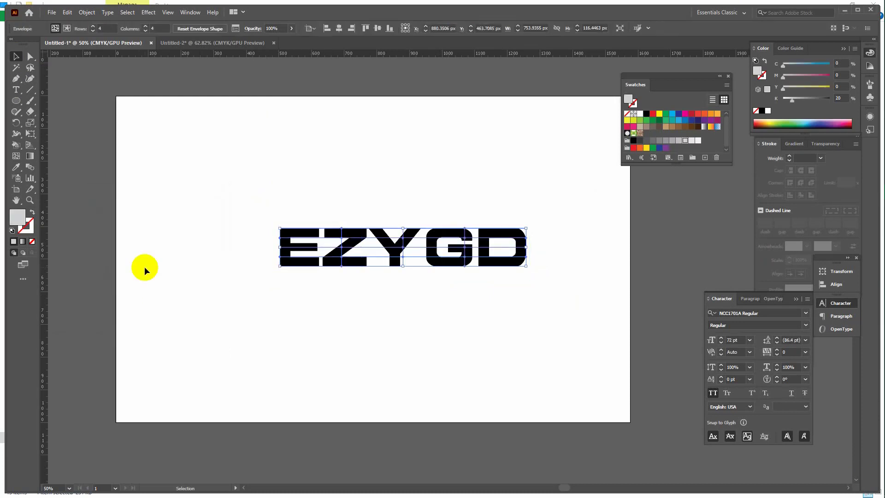
Step: Raise the mesh columns at the E's outer edge, through the Y, and at the D's outer edge of EZYGD
{"action": "left_click", "coordinate": [28, 59]}
{"action": "left_click_drag", "start_coordinate": [260, 211], "coordinate": [294, 283]}
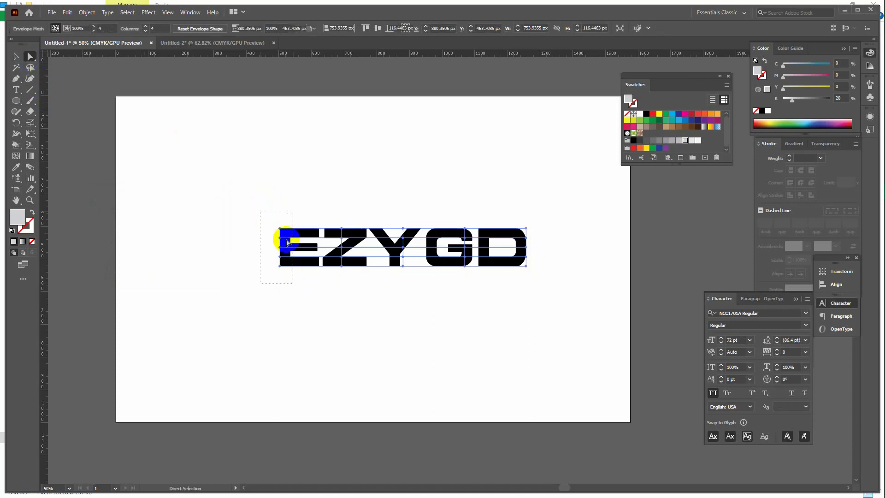
{"action": "left_click_drag", "start_coordinate": [287, 242], "coordinate": [273, 177]}
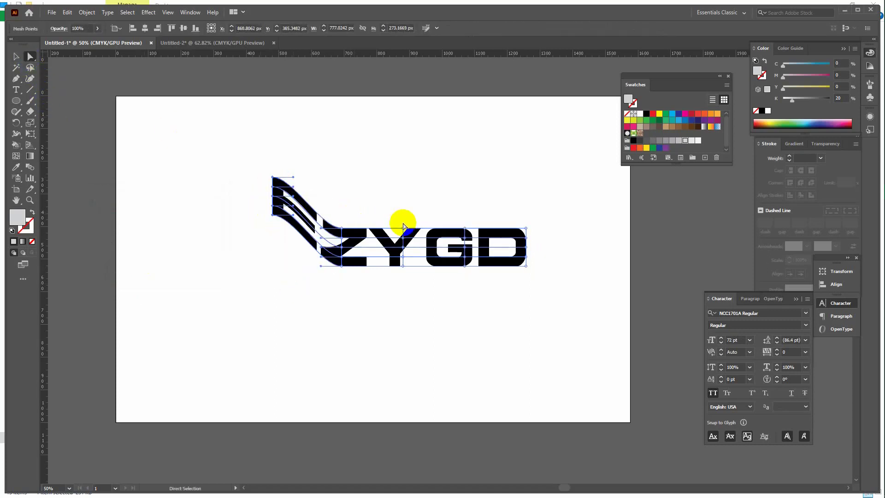
{"action": "mouse_move", "coordinate": [399, 217]}
{"action": "left_mouse_down"}
{"action": "mouse_move", "coordinate": [420, 295]}
{"action": "mouse_move", "coordinate": [402, 210]}
{"action": "left_mouse_up"}
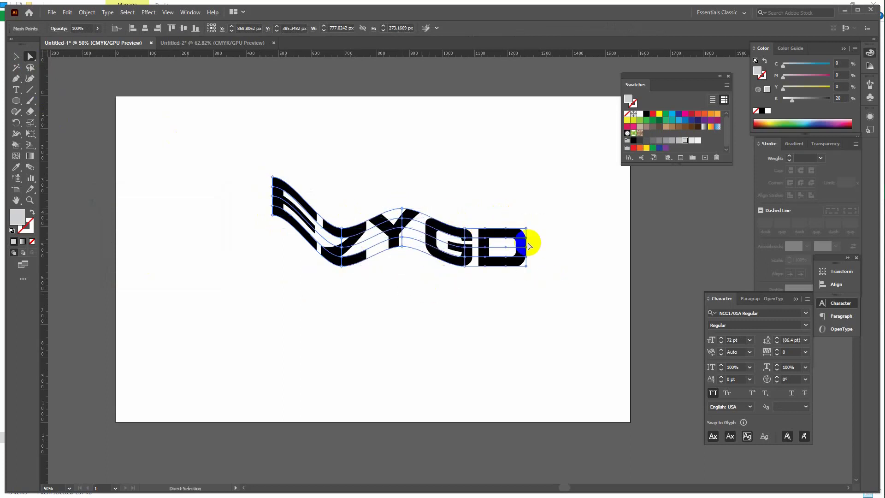
{"action": "left_click_drag", "start_coordinate": [526, 239], "coordinate": [526, 205]}
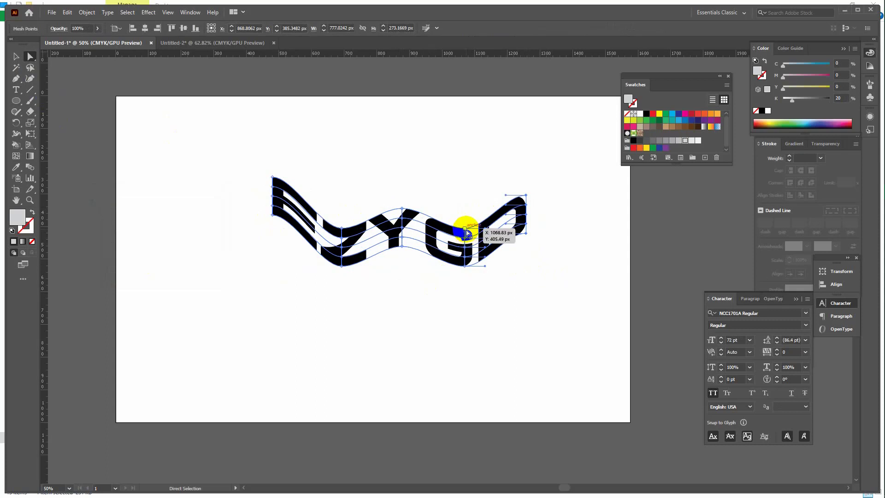
Step: Pull the G's upper mesh point up and the lower mesh points under G, Y and Z down, and deselect the text
{"action": "left_click_drag", "start_coordinate": [466, 229], "coordinate": [467, 197]}
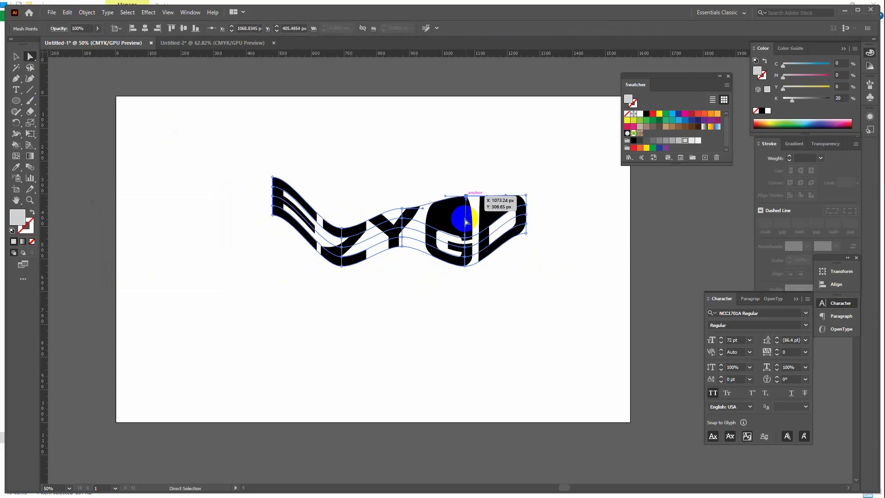
{"action": "left_click", "coordinate": [466, 267]}
{"action": "left_click_drag", "start_coordinate": [466, 270], "coordinate": [473, 337]}
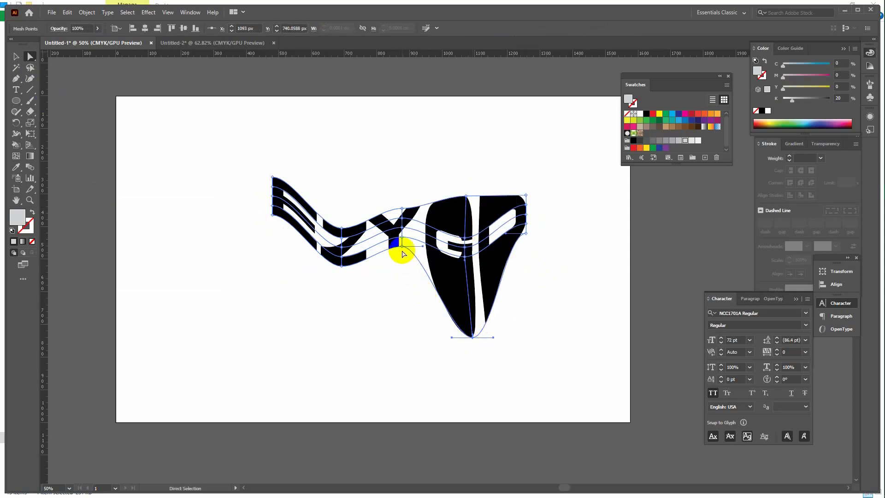
{"action": "left_click_drag", "start_coordinate": [401, 247], "coordinate": [397, 297]}
{"action": "left_click_drag", "start_coordinate": [342, 267], "coordinate": [325, 311]}
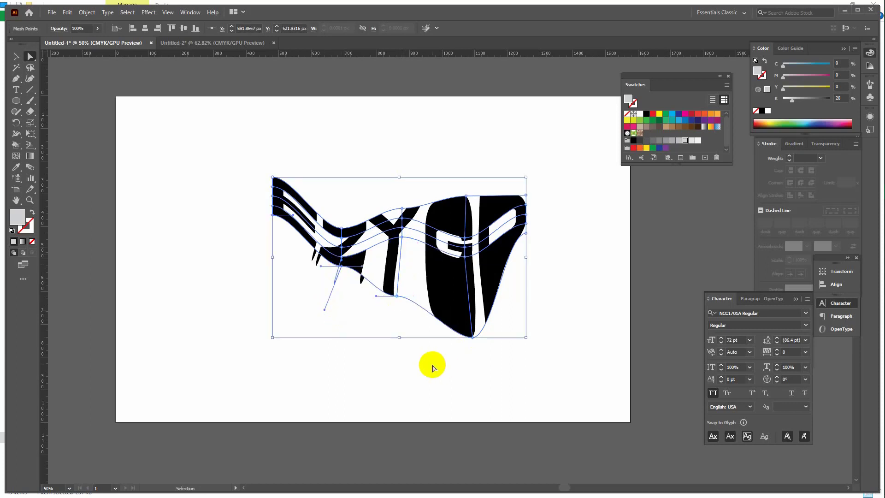
{"action": "key", "text": "ctrl+z"}
{"action": "left_click_drag", "start_coordinate": [342, 267], "coordinate": [340, 300]}
{"action": "left_click", "coordinate": [359, 344]}
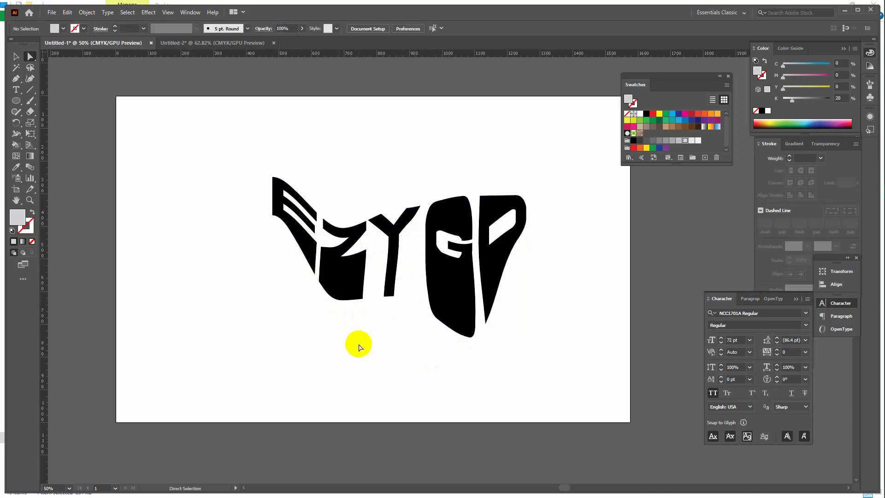
Step: Release the envelope on EZYGD and delete the leftover grey mesh shape covering the text
{"action": "left_click", "coordinate": [15, 56]}
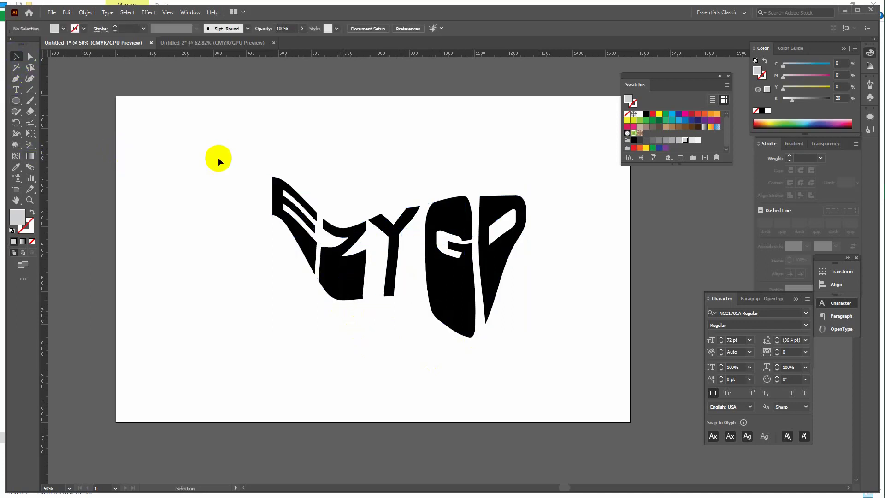
{"action": "left_click_drag", "start_coordinate": [166, 150], "coordinate": [419, 292]}
{"action": "left_click", "coordinate": [86, 12]}
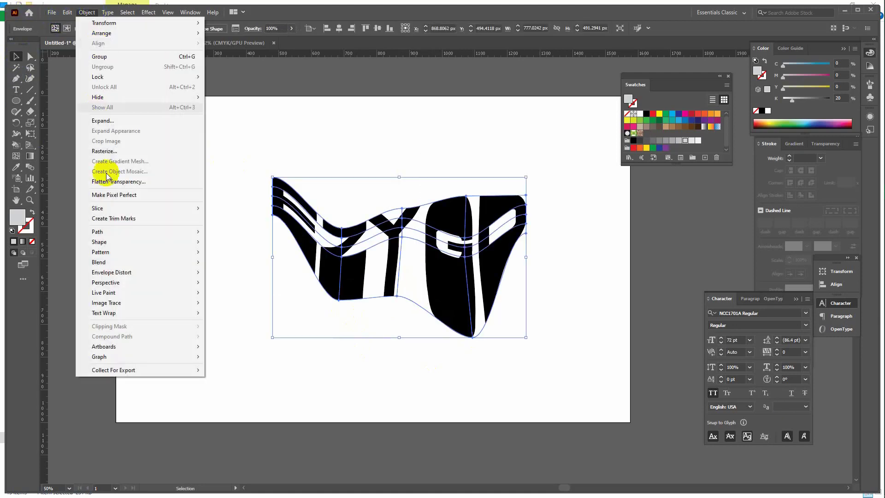
{"action": "mouse_move", "coordinate": [118, 272]}
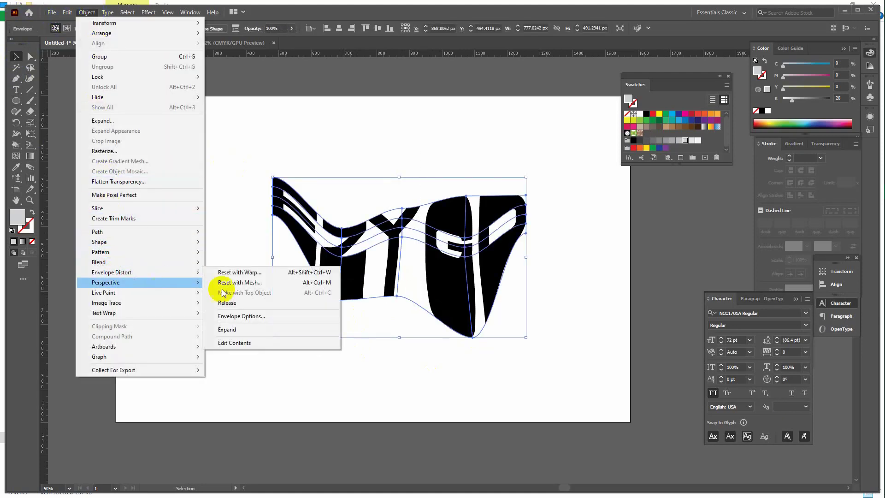
{"action": "left_click", "coordinate": [252, 303]}
{"action": "left_click", "coordinate": [267, 371]}
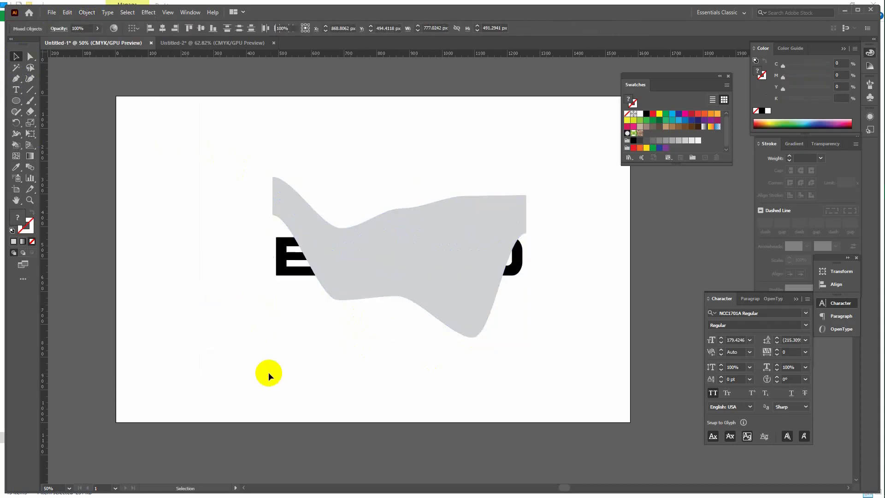
{"action": "left_click", "coordinate": [289, 188]}
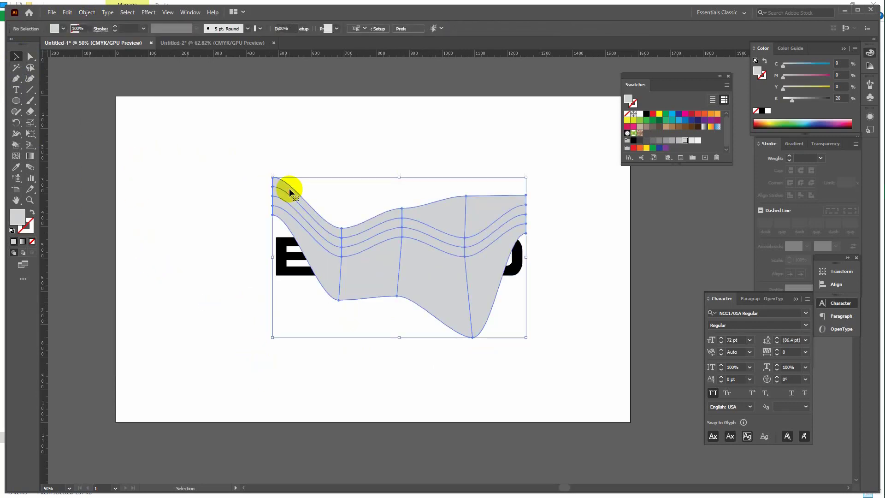
{"action": "key", "text": "Delete"}
Step: Examine the Envelope Distort commands for the selected EZYGD text, including Make with Top Object
{"action": "left_click_drag", "start_coordinate": [251, 188], "coordinate": [465, 323]}
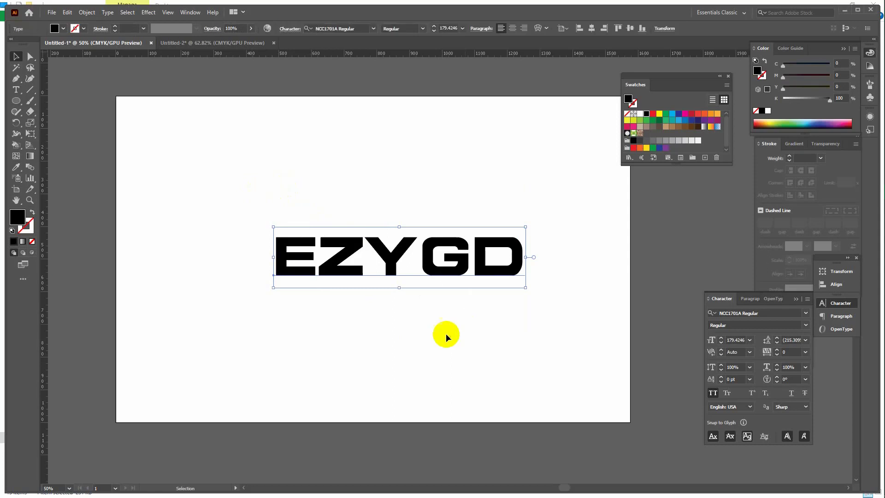
{"action": "left_click", "coordinate": [89, 17]}
{"action": "mouse_move", "coordinate": [127, 275]}
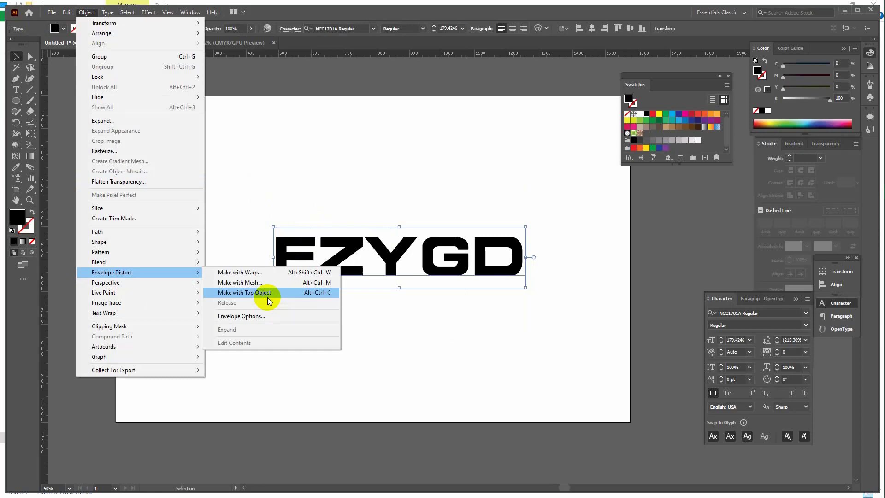
{"action": "left_click", "coordinate": [334, 353]}
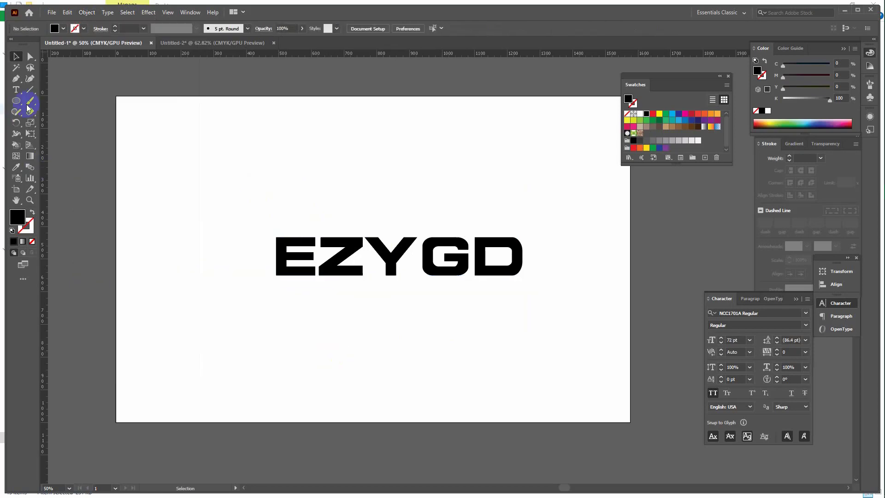
Step: Draw a hexagon about 442 px wide and 383 px high above EZYGD and fill it with dark blue (C 100, M 100)
{"action": "left_click_drag", "start_coordinate": [17, 102], "coordinate": [72, 134]}
{"action": "left_click_drag", "start_coordinate": [382, 150], "coordinate": [441, 189]}
{"action": "key", "text": "v"}
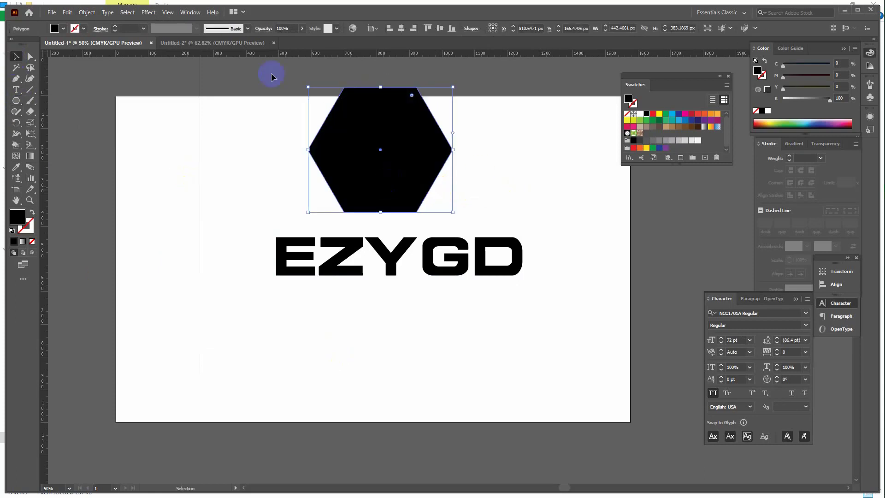
{"action": "left_click", "coordinate": [679, 114]}
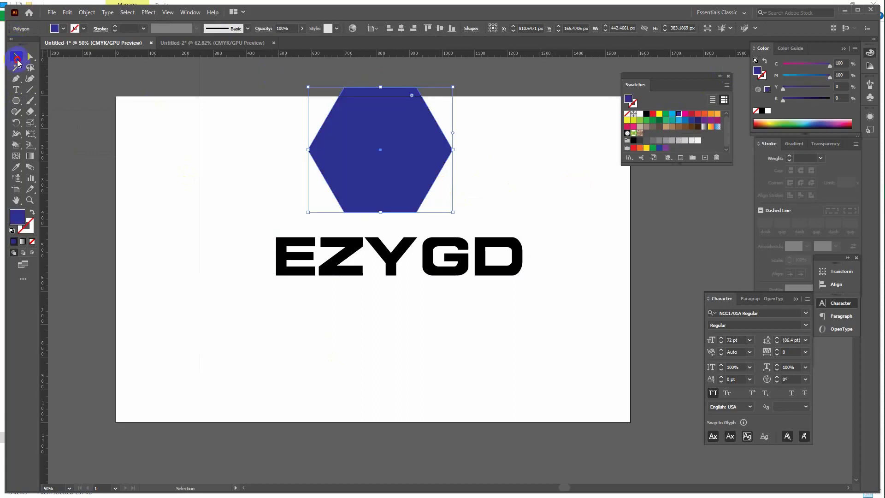
Step: Move EZYGD slightly lower and place the dark blue hexagon above it, fully inside the artboard
{"action": "left_click", "coordinate": [460, 293]}
{"action": "left_click_drag", "start_coordinate": [392, 222], "coordinate": [399, 290]}
{"action": "left_click_drag", "start_coordinate": [398, 162], "coordinate": [401, 184]}
Step: Distort EZYGD into the hexagon's shape with Envelope Distort's Make with Top Object and deselect the result
{"action": "left_click_drag", "start_coordinate": [441, 330], "coordinate": [259, 120]}
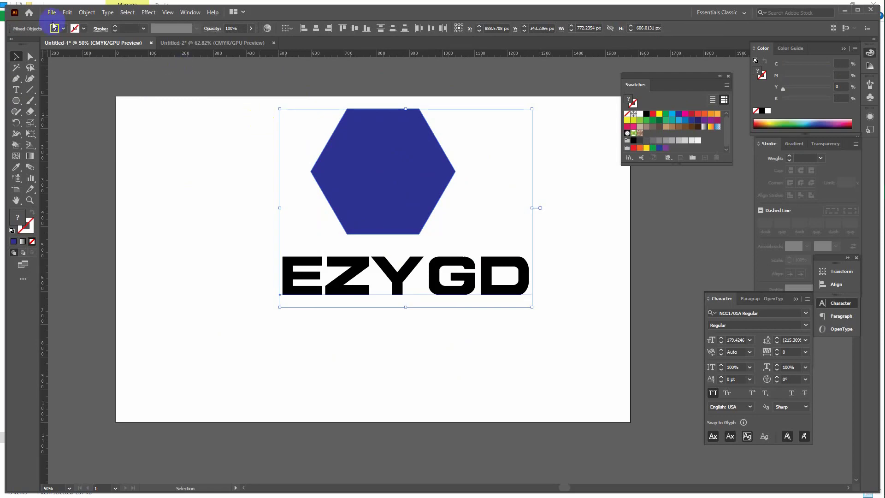
{"action": "left_click", "coordinate": [86, 12]}
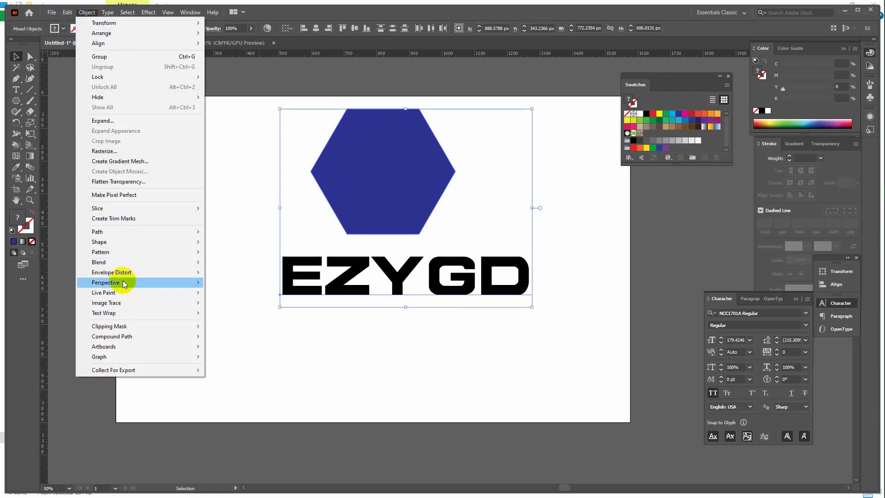
{"action": "mouse_move", "coordinate": [123, 272]}
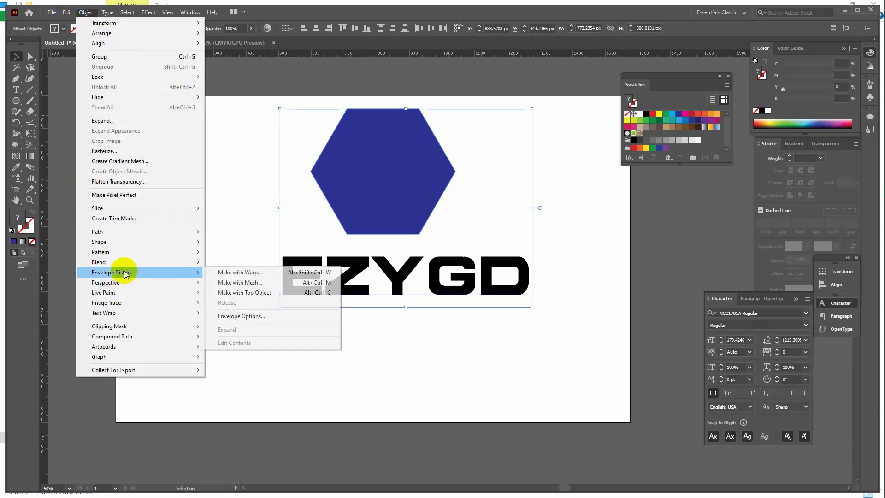
{"action": "left_click", "coordinate": [264, 295]}
{"action": "left_click", "coordinate": [265, 296]}
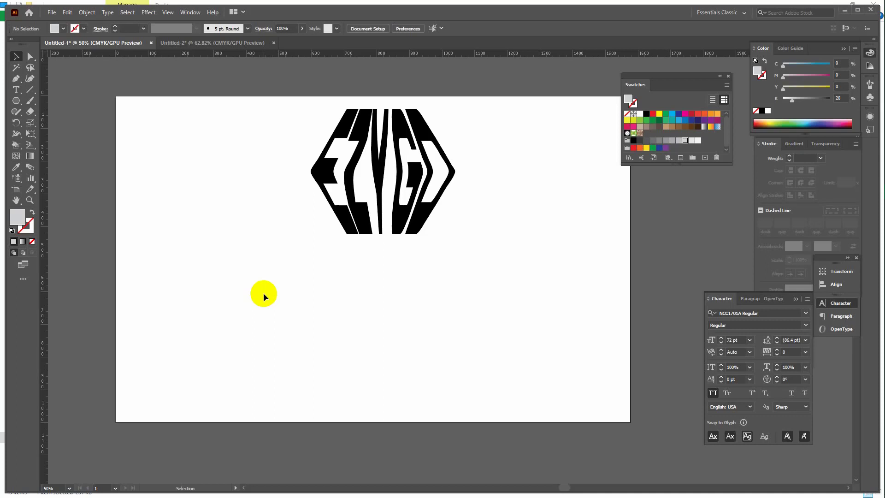
Step: Reposition the hexagonal EZYGD envelope further down and to the left on the artboard
{"action": "left_click_drag", "start_coordinate": [405, 197], "coordinate": [163, 164]}
{"action": "left_click", "coordinate": [163, 163]}
{"action": "left_click_drag", "start_coordinate": [112, 140], "coordinate": [362, 234]}
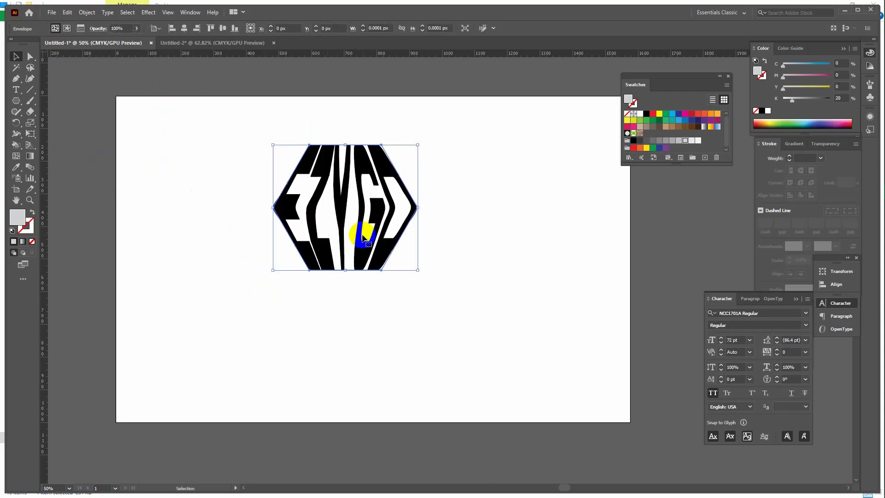
Step: Edit the hexagonal envelope's contents, replace its text EZYGD with DSBDJSB, and deselect it
{"action": "left_click", "coordinate": [87, 13]}
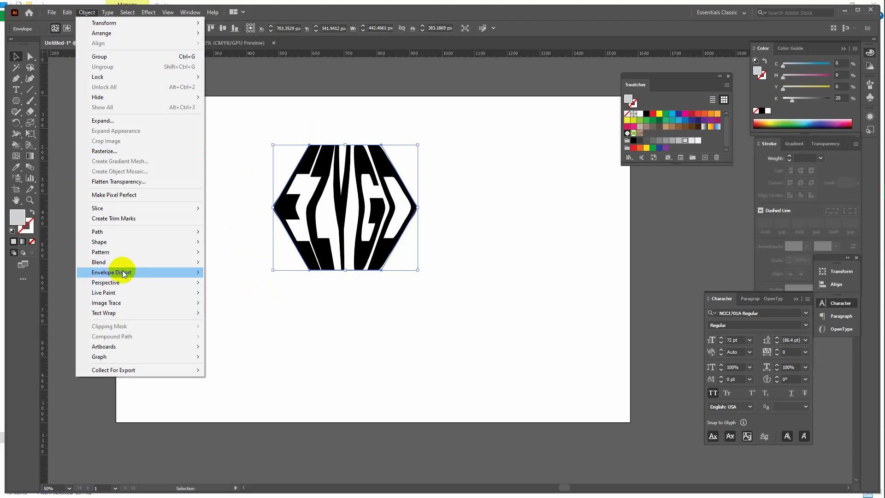
{"action": "mouse_move", "coordinate": [123, 272]}
{"action": "left_click", "coordinate": [253, 342]}
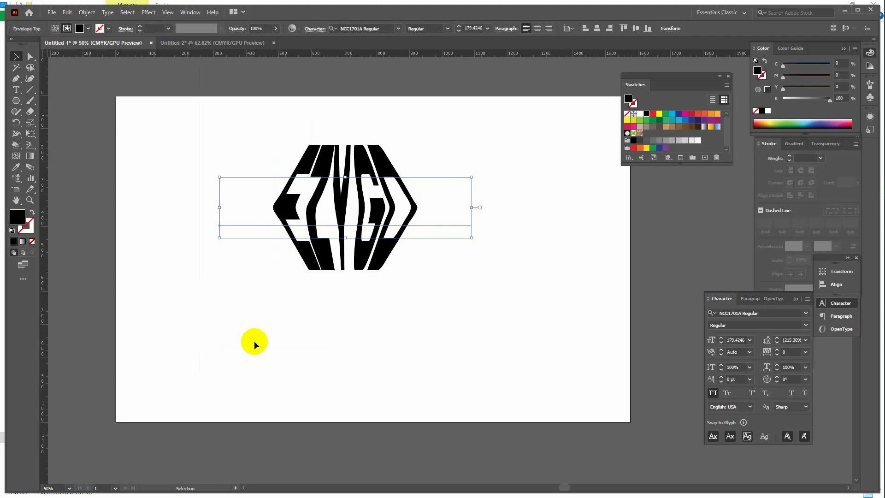
{"action": "left_click", "coordinate": [18, 90]}
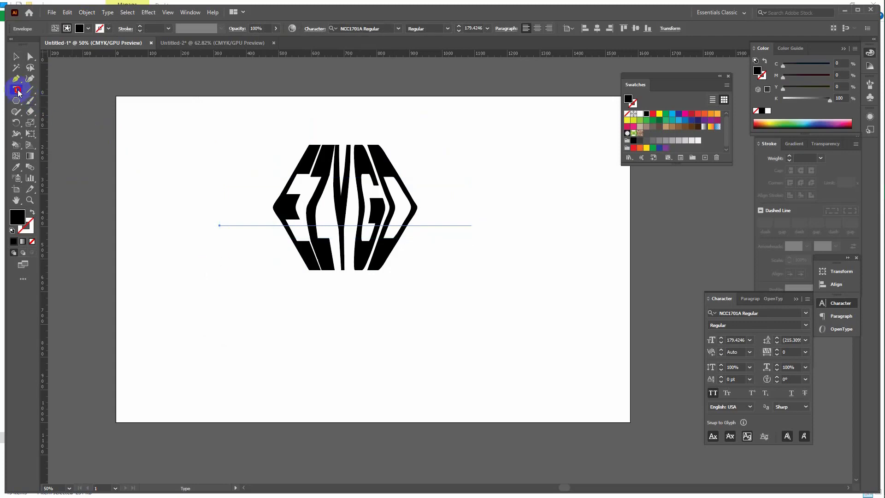
{"action": "left_click", "coordinate": [299, 201]}
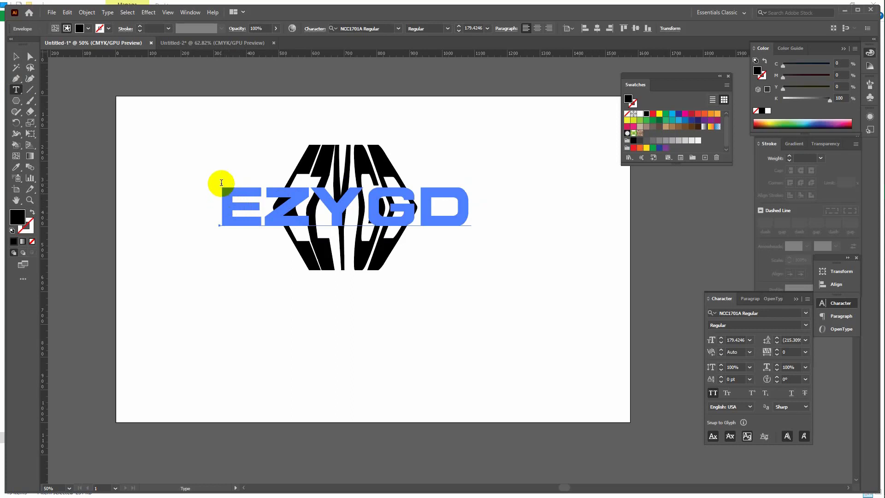
{"action": "left_click_drag", "start_coordinate": [220, 203], "coordinate": [549, 203]}
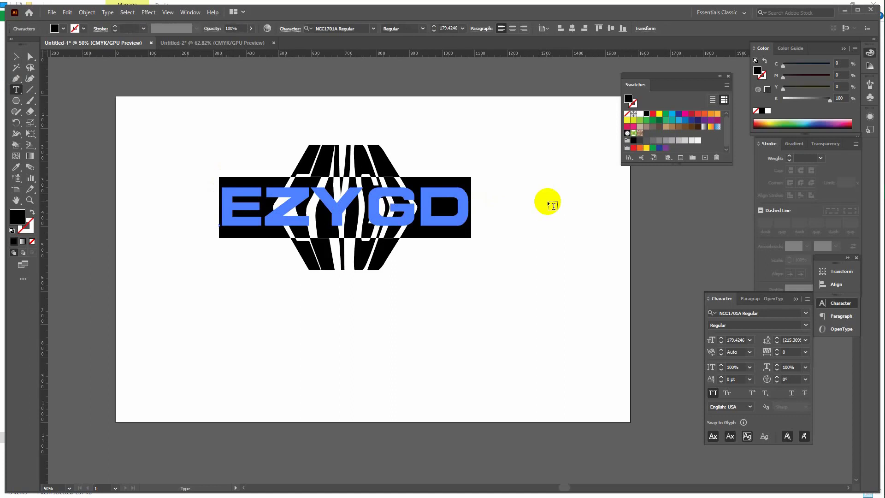
{"action": "type", "text": "DSBDJSB"}
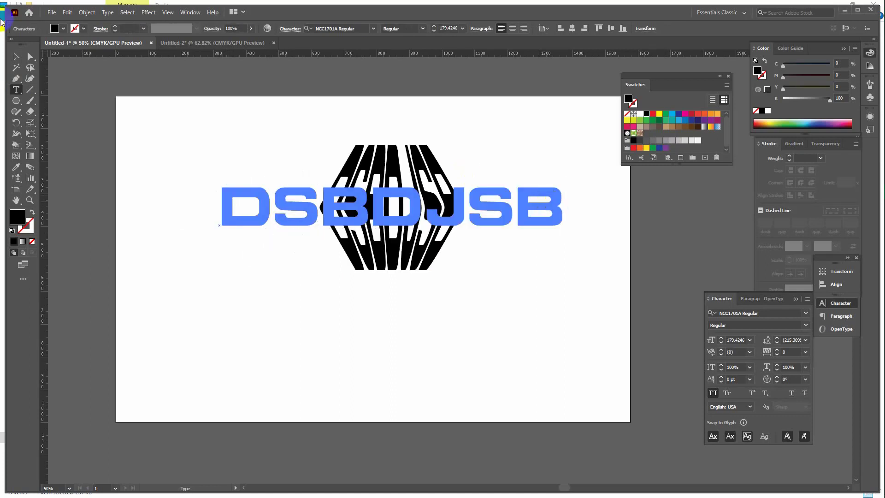
{"action": "left_click", "coordinate": [16, 55]}
{"action": "left_click", "coordinate": [354, 396]}
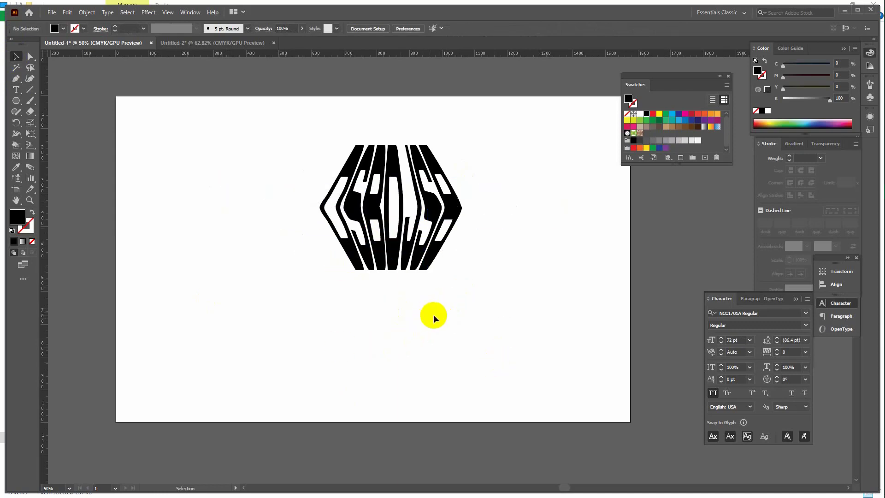
Step: Delete the hexagonal envelope and add new point text reading EZYGD
{"action": "left_click", "coordinate": [417, 256]}
{"action": "key", "text": "Delete"}
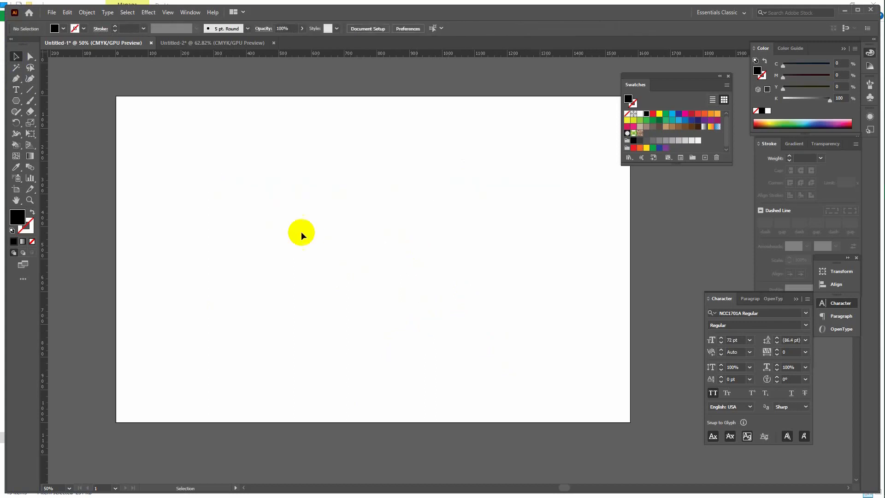
{"action": "left_click", "coordinate": [15, 89]}
{"action": "left_click", "coordinate": [245, 238]}
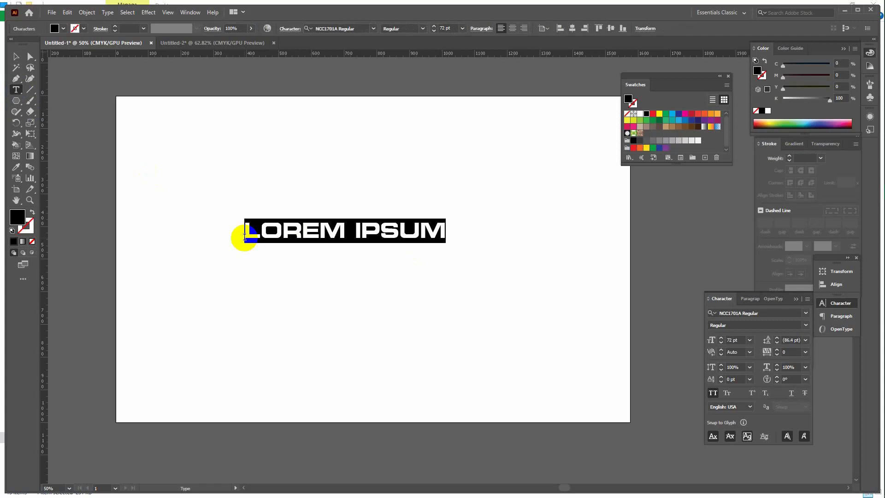
{"action": "type", "text": "EZYGD"}
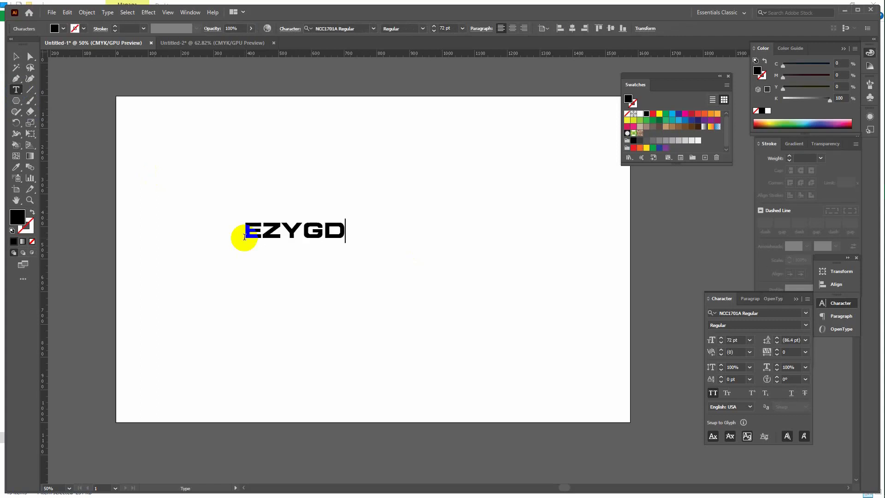
Step: Enlarge the new EZYGD text to about 97 pt and move it lower on the artboard
{"action": "left_click", "coordinate": [16, 57]}
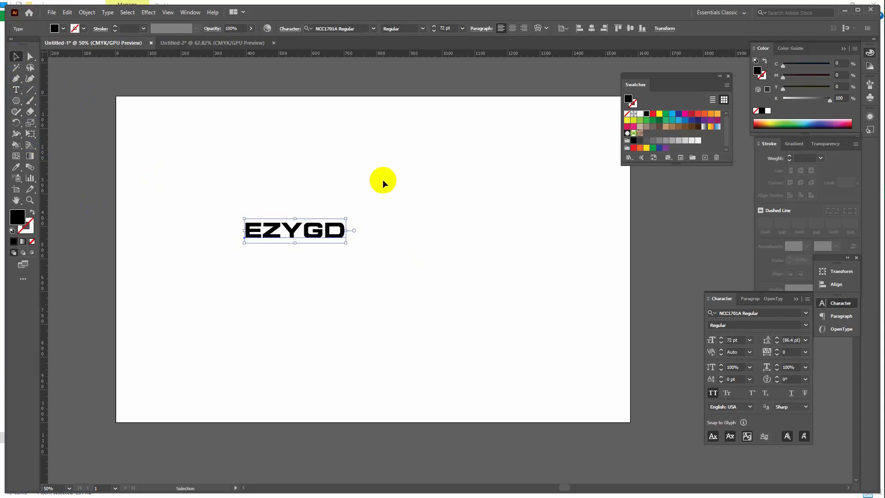
{"action": "left_click_drag", "start_coordinate": [347, 230], "coordinate": [380, 234]}
{"action": "left_click_drag", "start_coordinate": [337, 232], "coordinate": [372, 295]}
Step: Draw a circle about 265 px in diameter above EZYGD and fill it with cyan (C 100)
{"action": "left_click", "coordinate": [16, 101]}
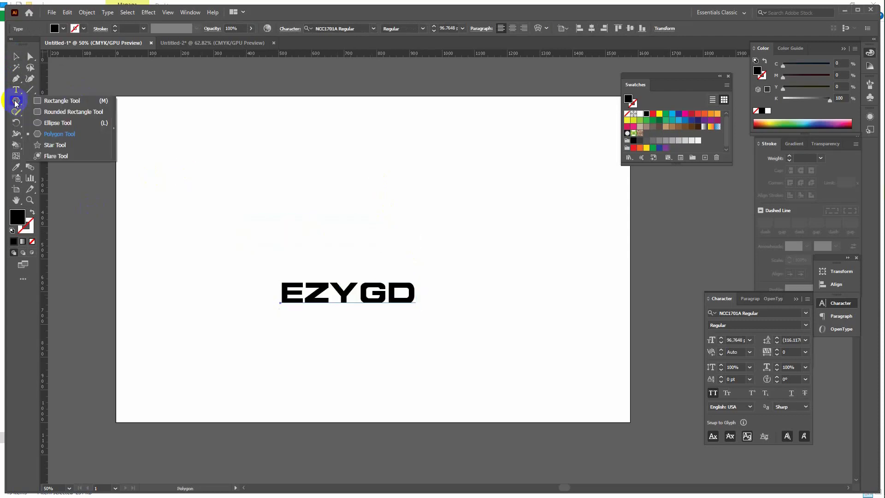
{"action": "left_click", "coordinate": [62, 123]}
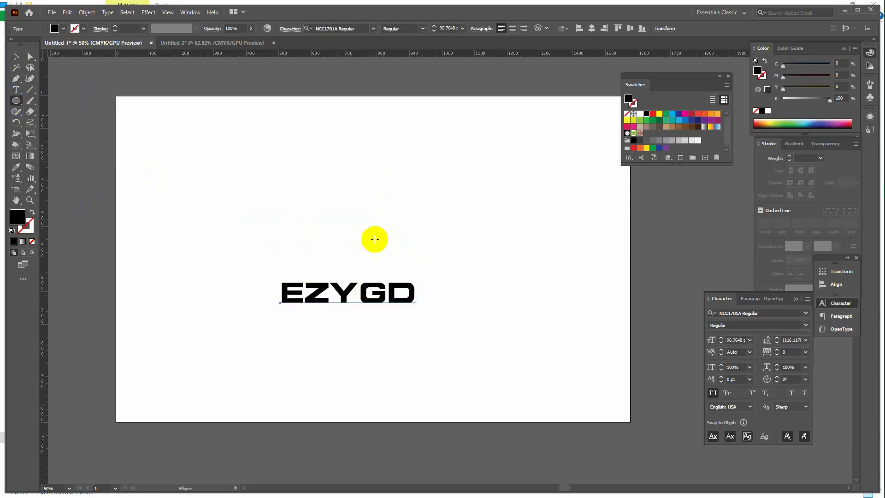
{"action": "left_click_drag", "start_coordinate": [296, 219], "coordinate": [340, 262]}
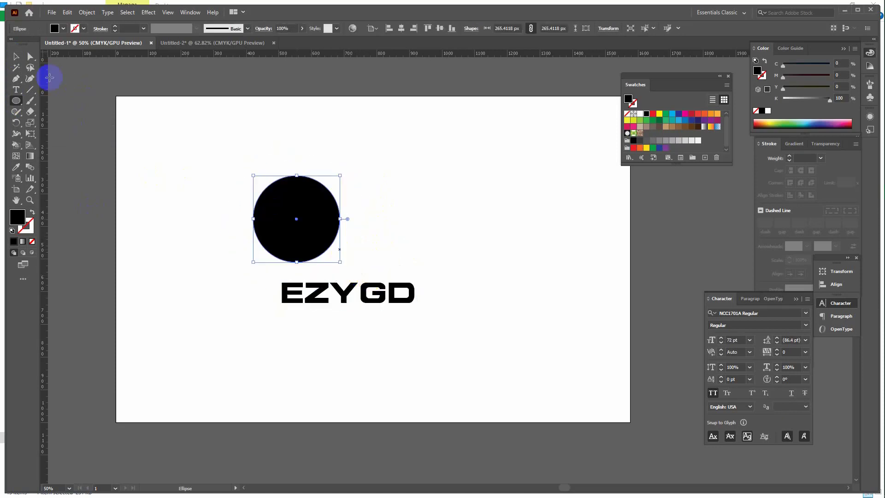
{"action": "left_click", "coordinate": [16, 56]}
{"action": "left_click", "coordinate": [672, 113]}
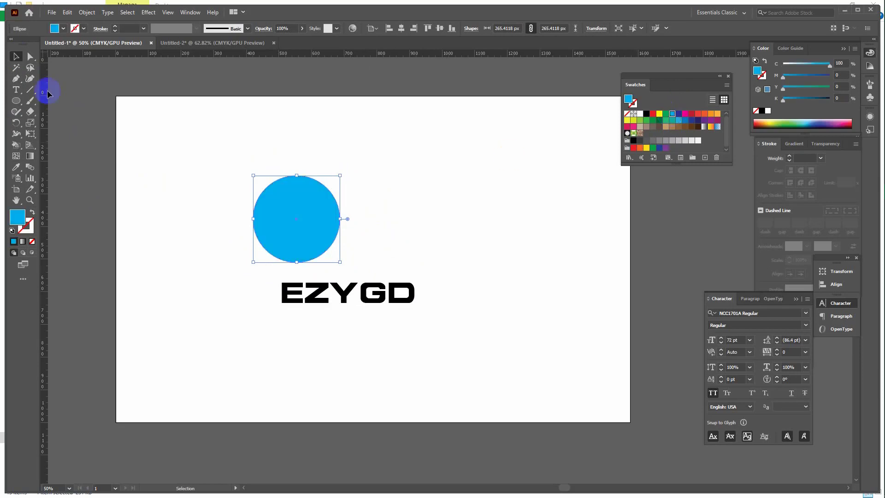
Step: Bring the cyan circle and EZYGD close together, with the circle above, and align their horizontal centers
{"action": "left_click_drag", "start_coordinate": [306, 209], "coordinate": [346, 213]}
{"action": "left_click", "coordinate": [388, 294]}
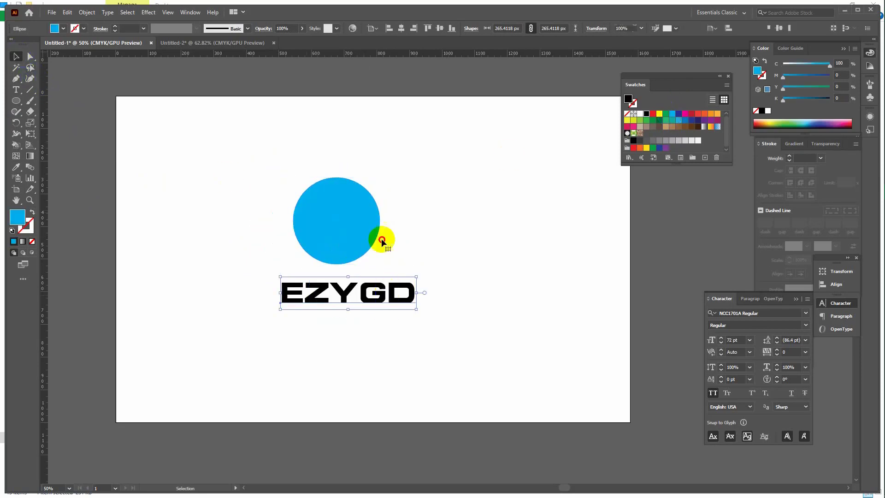
{"action": "double_click", "coordinate": [385, 287]}
{"action": "left_click", "coordinate": [20, 58]}
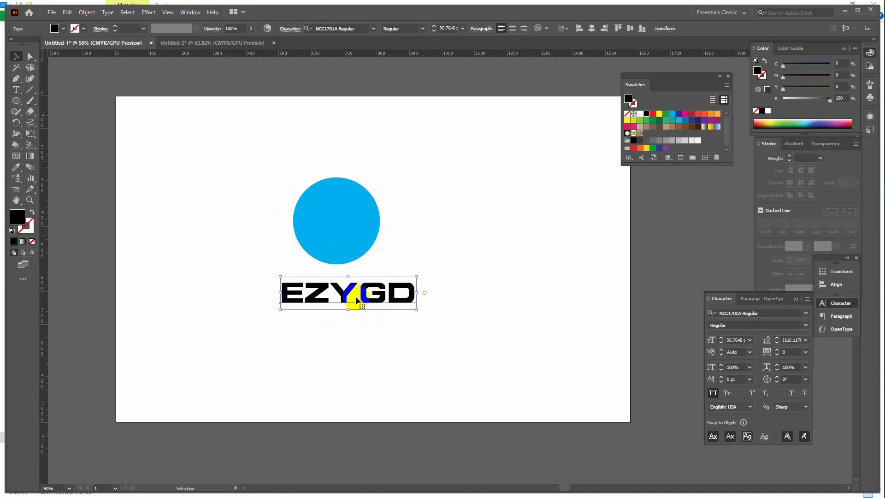
{"action": "left_click_drag", "start_coordinate": [373, 285], "coordinate": [278, 115]}
{"action": "left_click", "coordinate": [347, 197]}
{"action": "left_click", "coordinate": [417, 336]}
{"action": "left_click", "coordinate": [296, 146]}
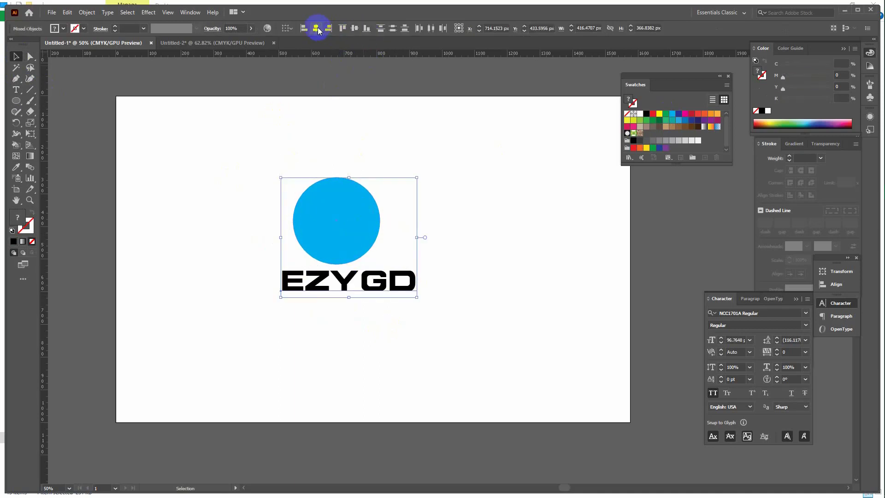
{"action": "left_click", "coordinate": [316, 29]}
{"action": "left_click", "coordinate": [444, 329]}
Step: Distort EZYGD into the cyan circle's shape with Envelope Distort's Make with Top Object and deselect the result
{"action": "left_click_drag", "start_coordinate": [438, 340], "coordinate": [1, 108]}
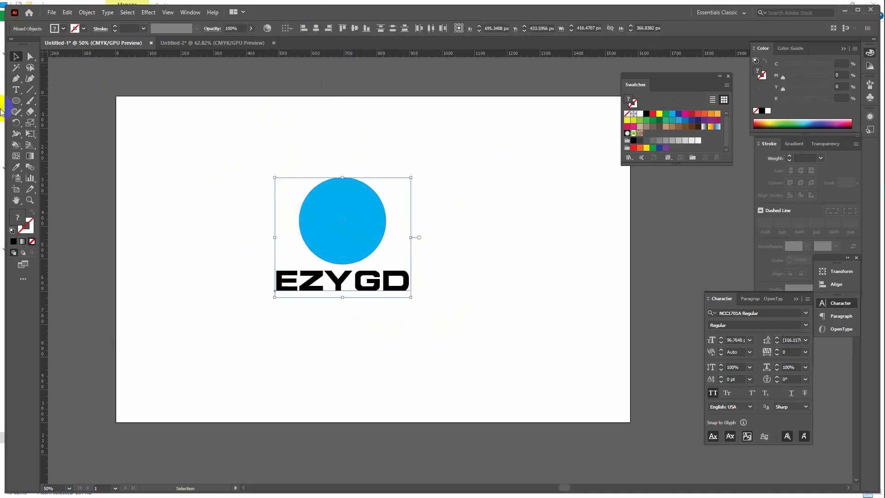
{"action": "left_click", "coordinate": [86, 13]}
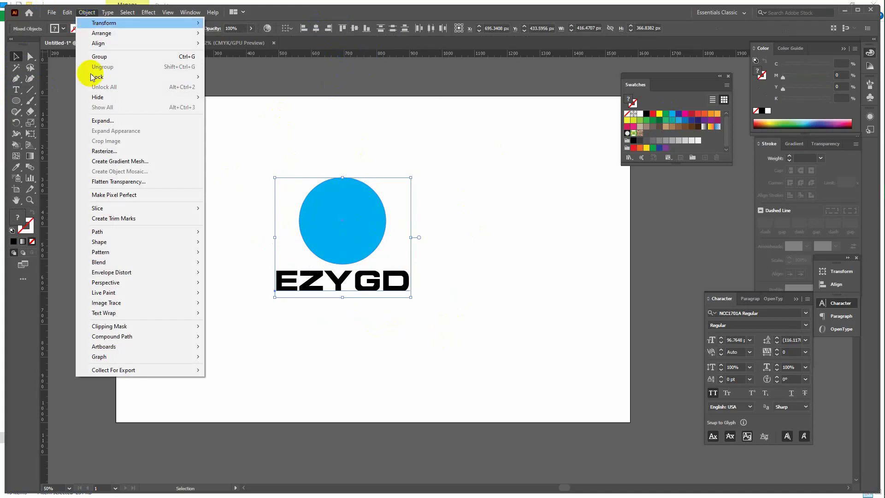
{"action": "mouse_move", "coordinate": [132, 274]}
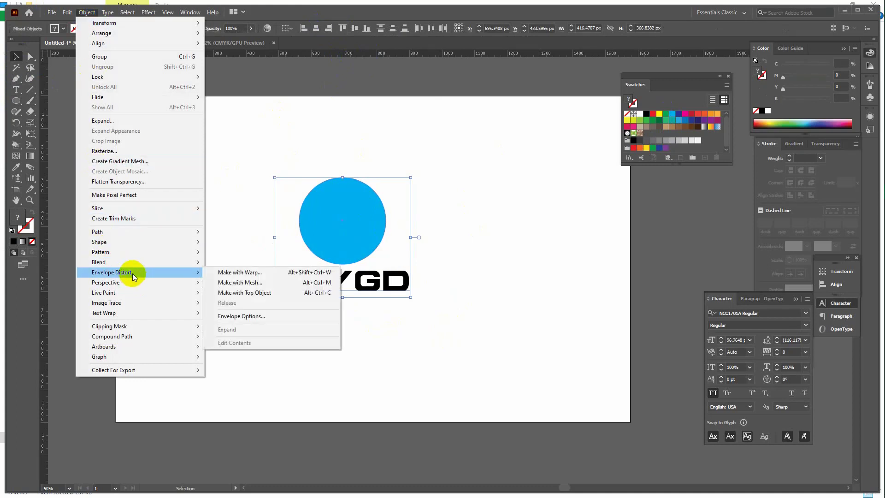
{"action": "left_click", "coordinate": [277, 292]}
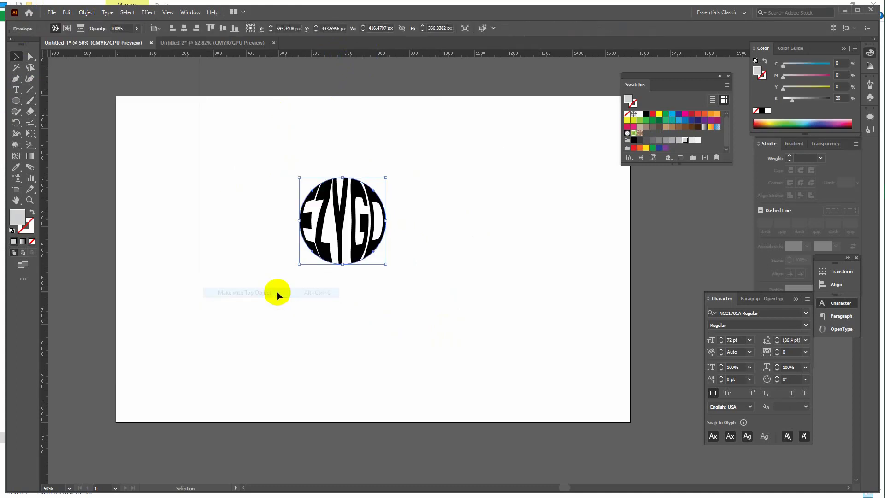
{"action": "left_click", "coordinate": [357, 308]}
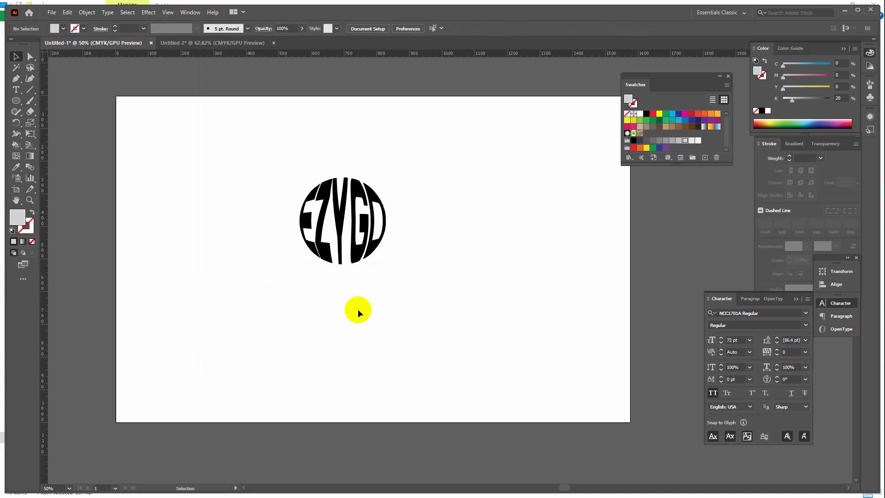
Step: Release the circular envelope on EZYGD and delete the leftover grey circle covering the text
{"action": "left_click", "coordinate": [364, 232]}
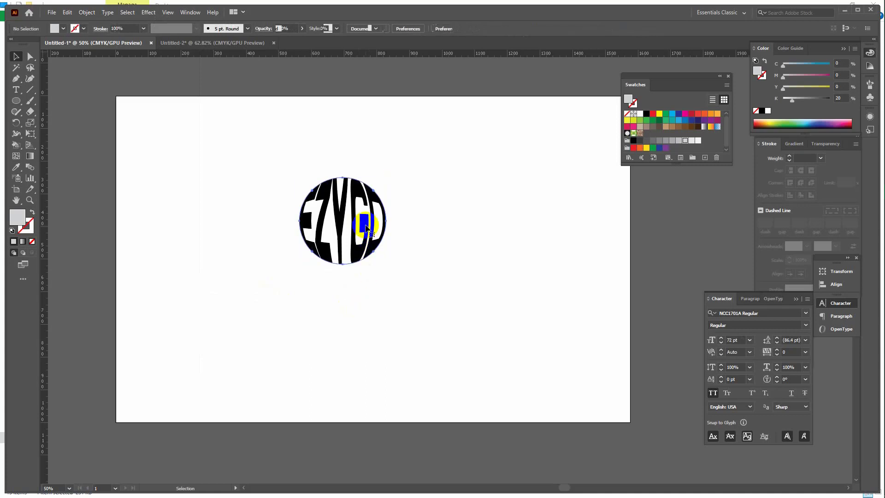
{"action": "left_click", "coordinate": [86, 12]}
{"action": "mouse_move", "coordinate": [128, 275]}
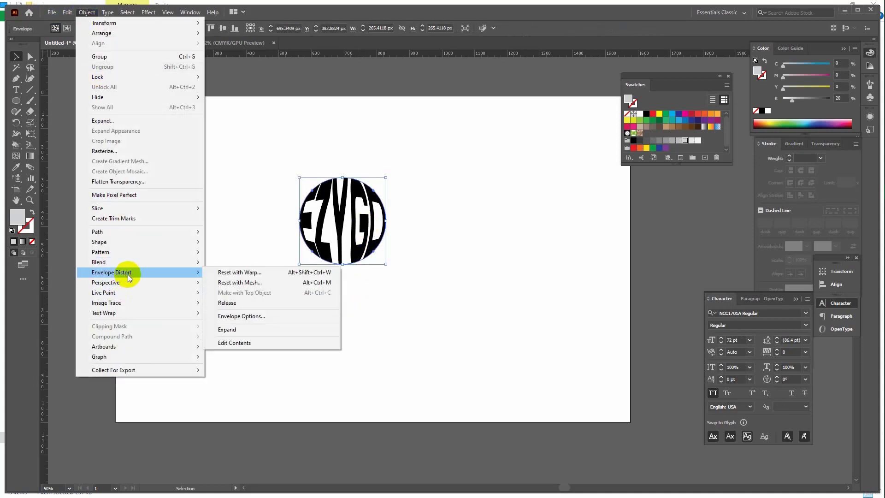
{"action": "left_click", "coordinate": [248, 302]}
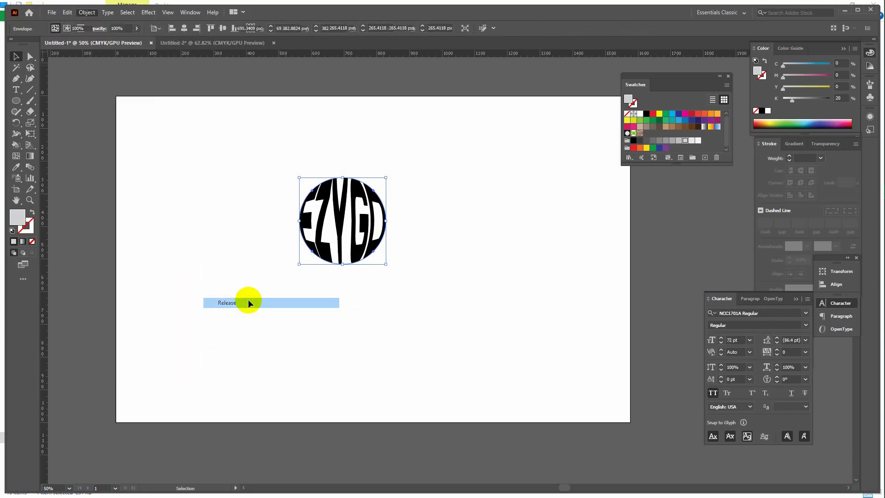
{"action": "left_click", "coordinate": [451, 334]}
{"action": "left_click", "coordinate": [335, 184]}
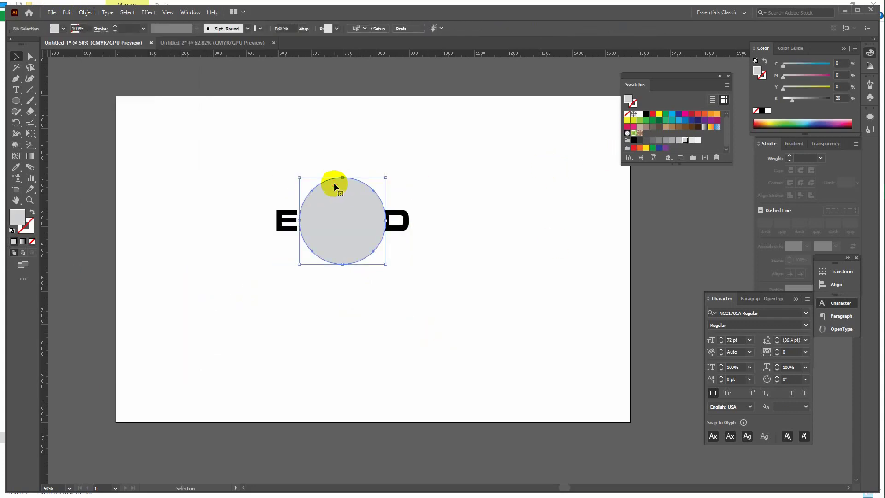
{"action": "key", "text": "Delete"}
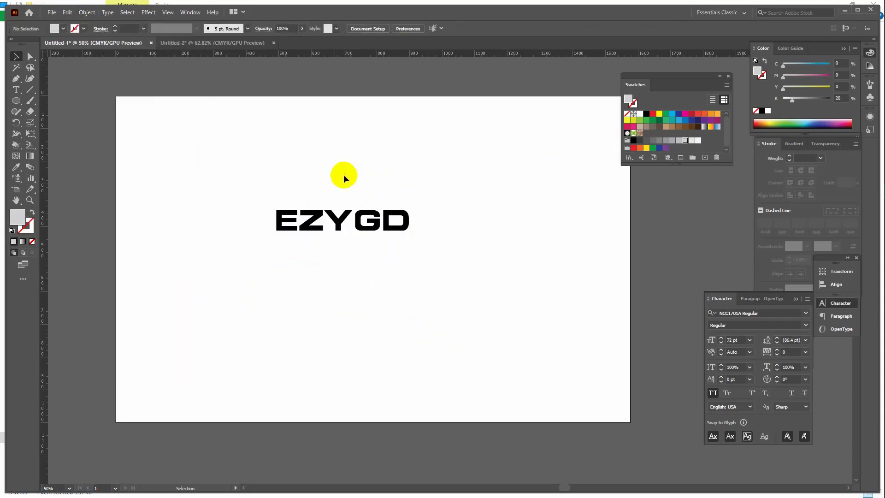
Step: Move the released EZYGD text down and slightly left on the artboard
{"action": "left_click", "coordinate": [346, 222]}
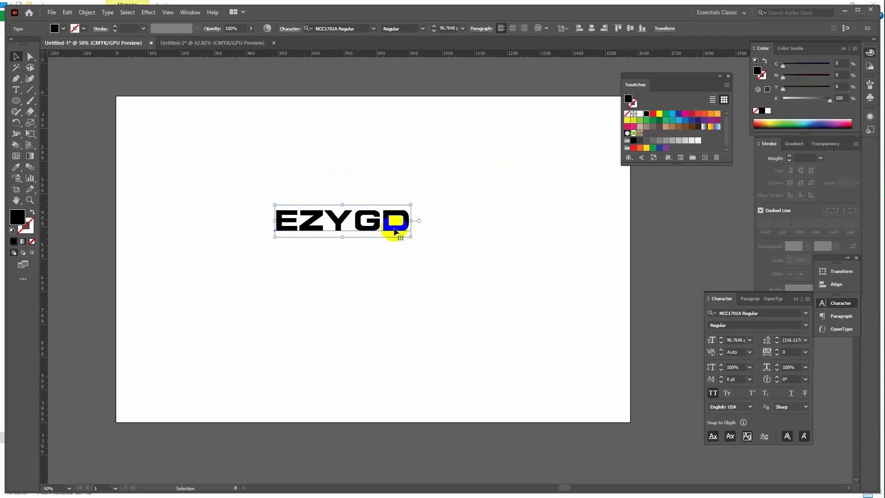
{"action": "left_click_drag", "start_coordinate": [395, 234], "coordinate": [373, 297]}
{"action": "left_click", "coordinate": [448, 186]}
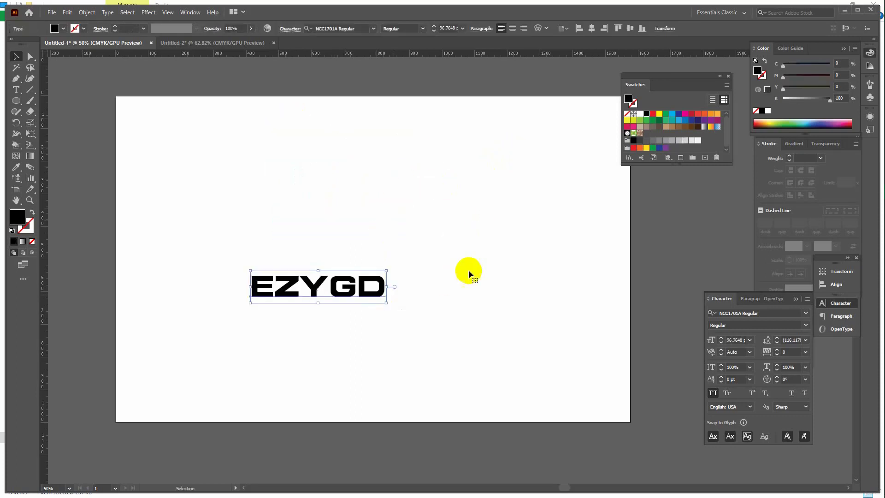
Step: Check the warped LIVE lettering in Untitled-2, deselect it and return to Untitled-1
{"action": "left_click", "coordinate": [469, 273]}
{"action": "left_click", "coordinate": [240, 43]}
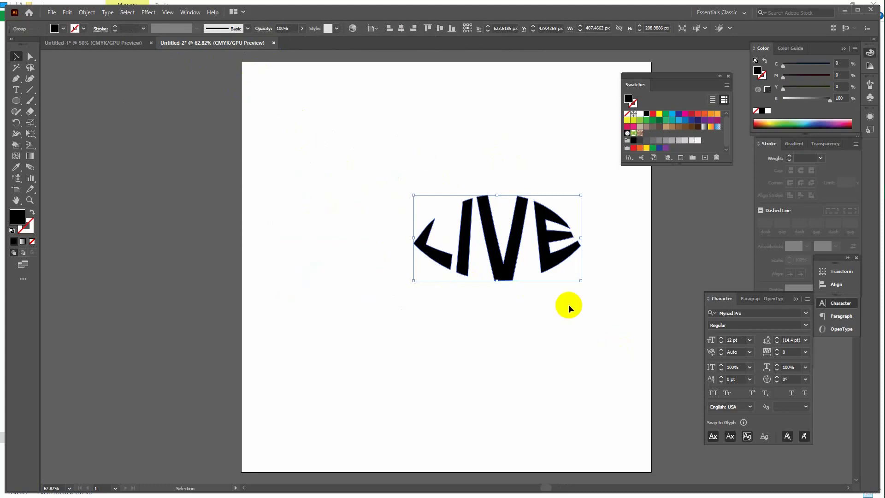
{"action": "left_click", "coordinate": [87, 12]}
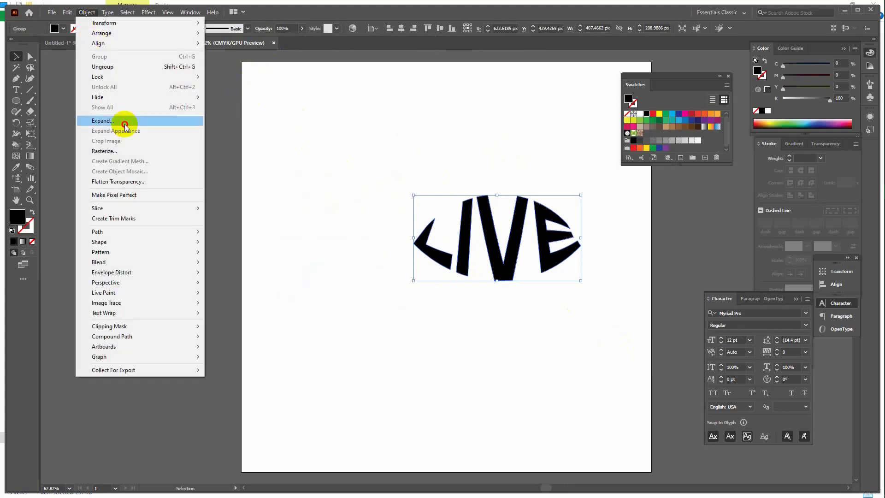
{"action": "left_click", "coordinate": [123, 122]}
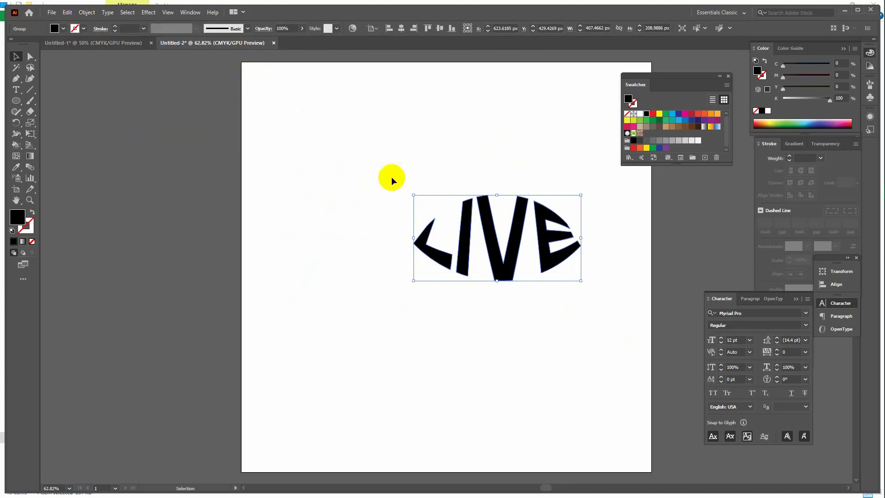
{"action": "left_click", "coordinate": [362, 173]}
{"action": "left_click", "coordinate": [122, 43]}
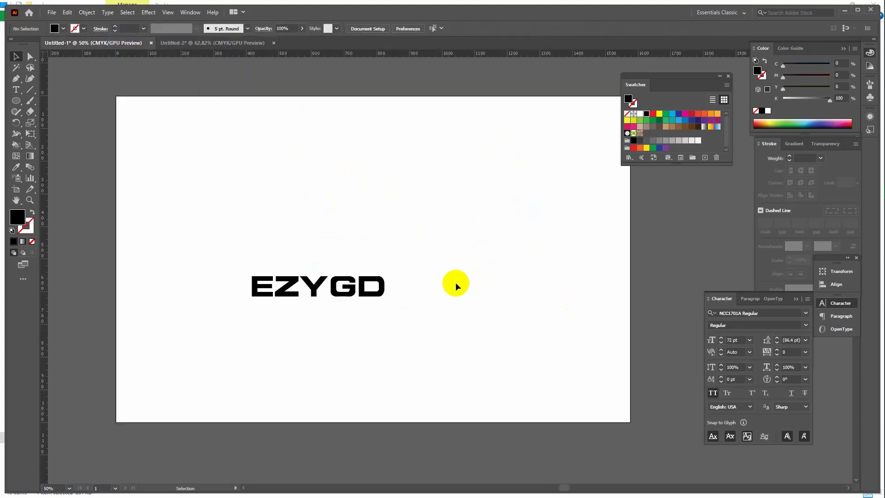
Step: Move the EZYGD text up to the upper middle of the artboard and keep it selected
{"action": "left_click", "coordinate": [368, 296]}
{"action": "left_click_drag", "start_coordinate": [373, 273], "coordinate": [392, 184]}
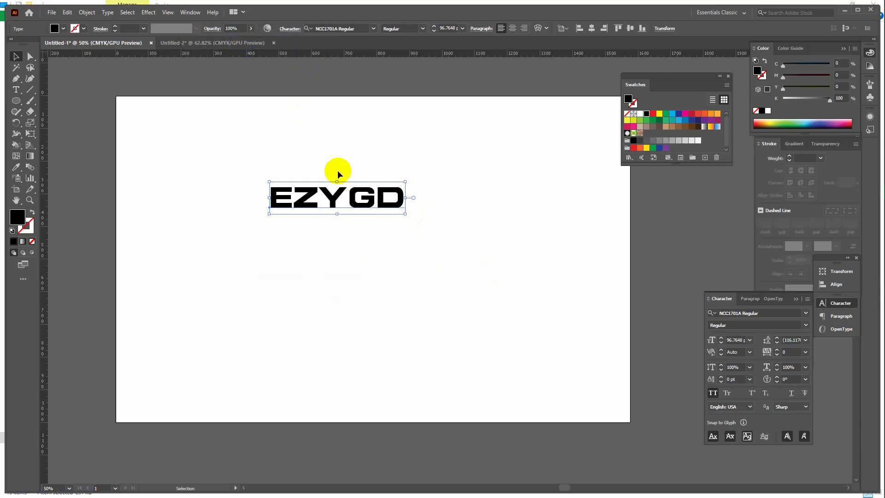
{"action": "left_click_drag", "start_coordinate": [207, 154], "coordinate": [514, 291]}
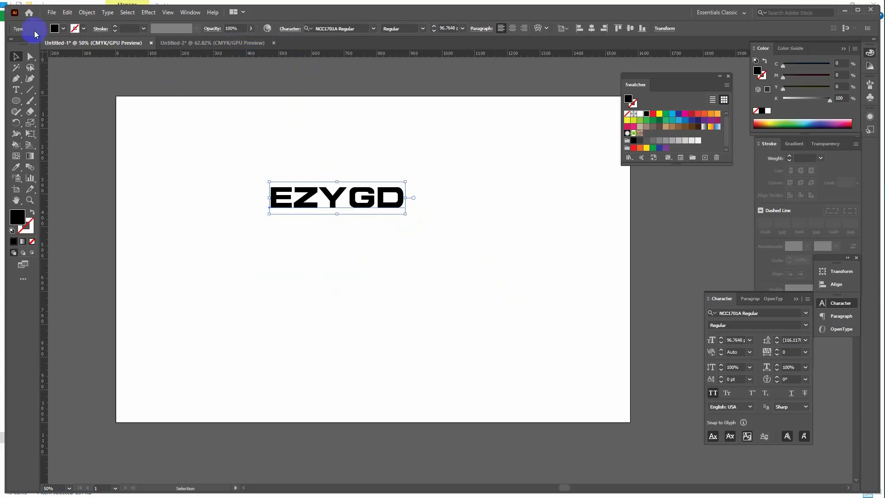
Step: Review the LIVE lettering in Untitled-2 once more and delete the EZYGD text from Untitled-1
{"action": "left_click", "coordinate": [191, 46]}
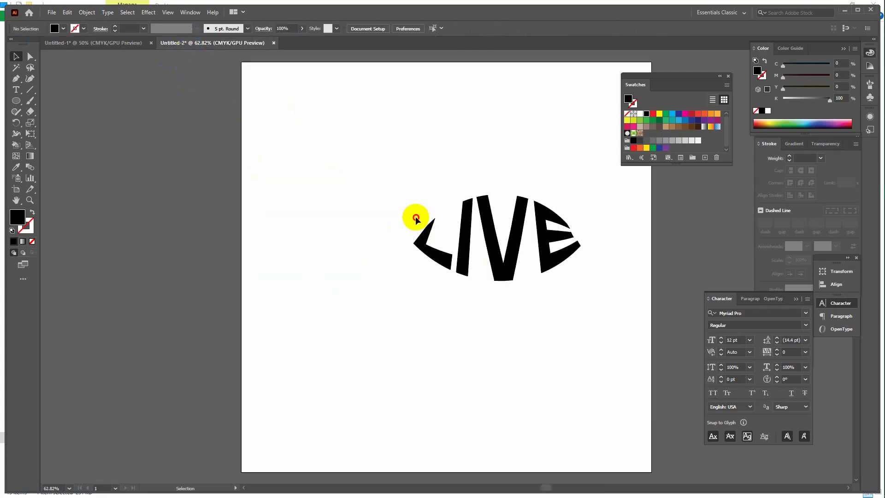
{"action": "left_click_drag", "start_coordinate": [608, 302], "coordinate": [375, 163]}
{"action": "left_click", "coordinate": [354, 141]}
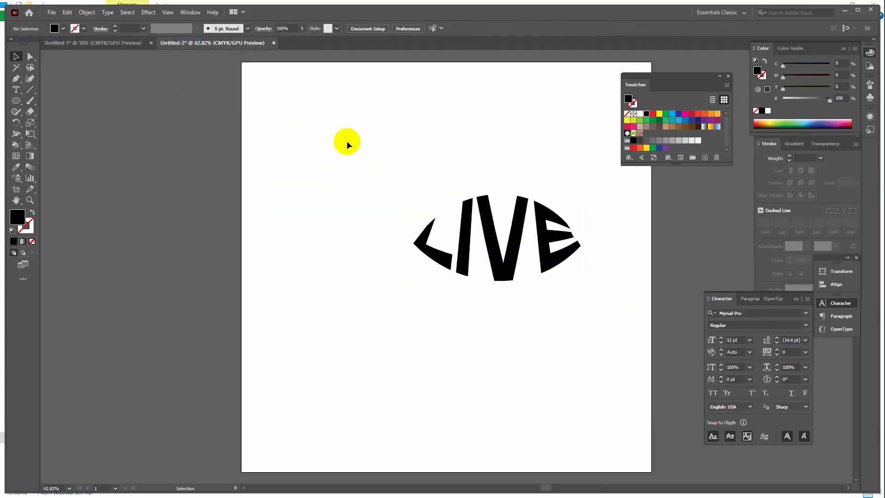
{"action": "left_click", "coordinate": [125, 41]}
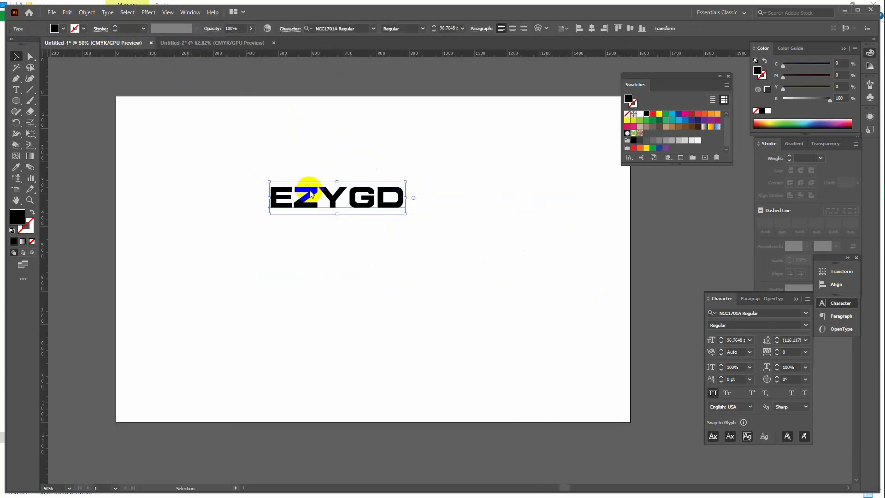
{"action": "key", "text": "Delete"}
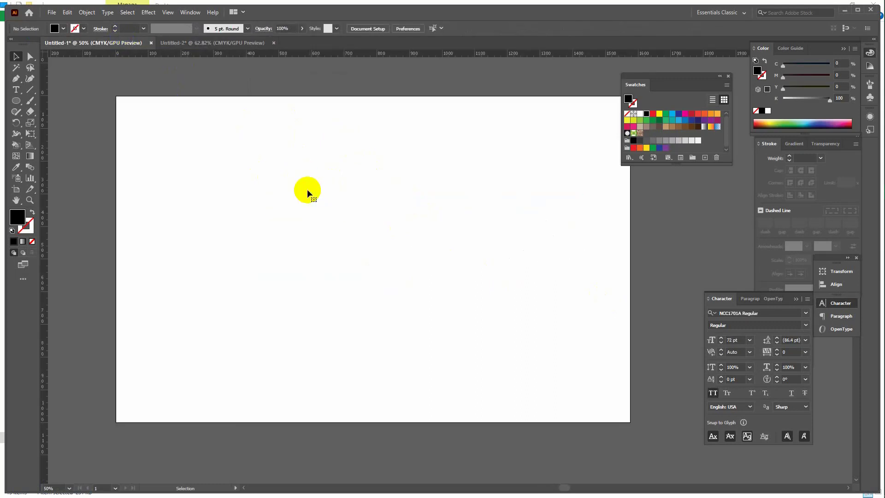
Step: Draw a black rectangle about 185 by 103 px near the middle of the artboard
{"action": "left_click_drag", "start_coordinate": [16, 100], "coordinate": [77, 102]}
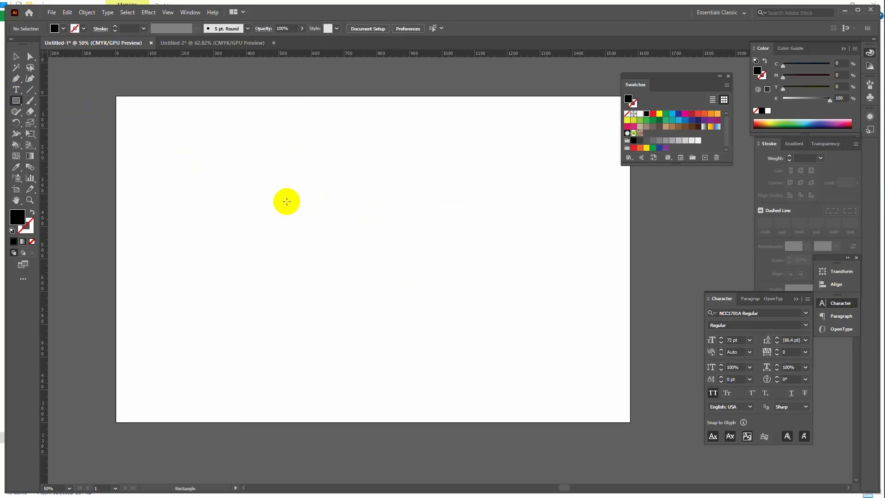
{"action": "mouse_move", "coordinate": [287, 201]}
{"action": "left_mouse_down"}
{"action": "mouse_move", "coordinate": [312, 229]}
{"action": "mouse_move", "coordinate": [310, 216]}
{"action": "mouse_move", "coordinate": [348, 235]}
{"action": "left_mouse_up"}
{"action": "left_click", "coordinate": [15, 59]}
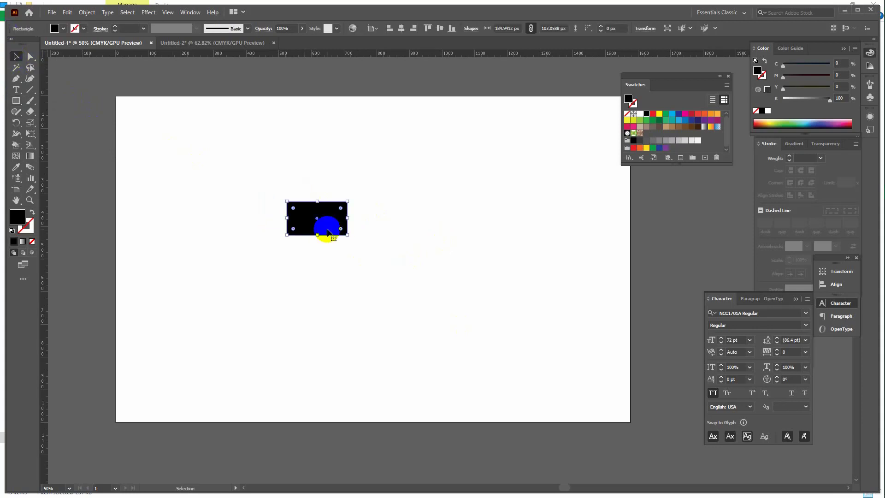
Step: Preview an Arc envelope warp on the rectangle with 78% bend, 84% horizontal distortion and 37% vertical distortion
{"action": "left_click", "coordinate": [87, 13]}
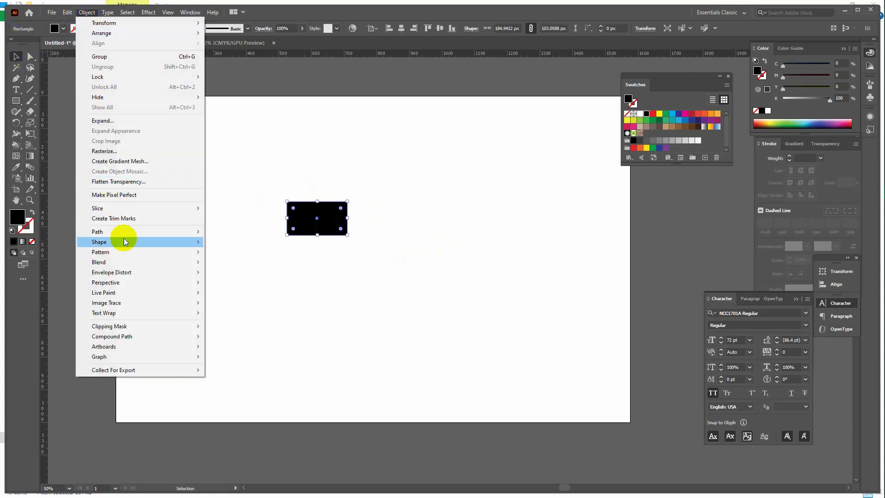
{"action": "mouse_move", "coordinate": [124, 273]}
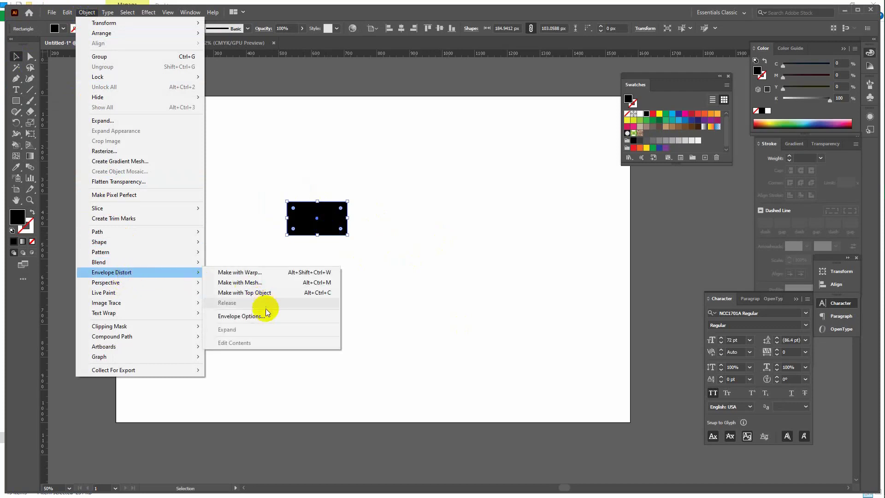
{"action": "left_click", "coordinate": [257, 272]}
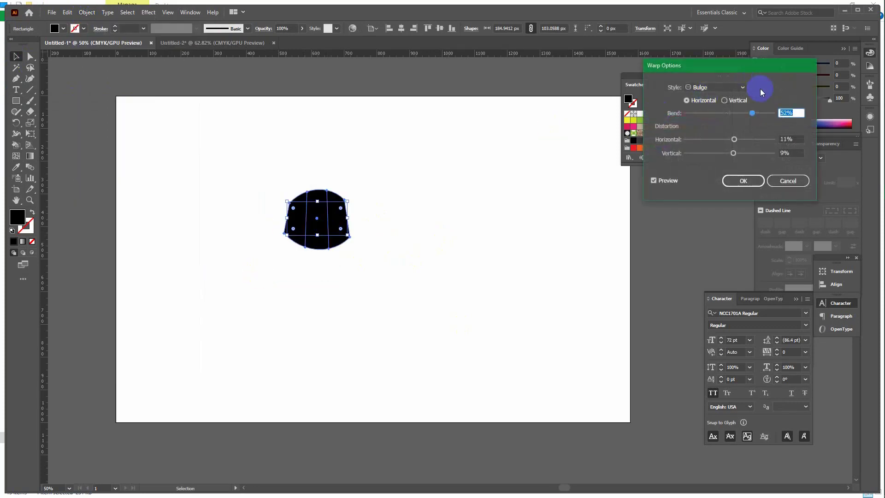
{"action": "left_click_drag", "start_coordinate": [756, 113], "coordinate": [762, 113]}
{"action": "left_click", "coordinate": [741, 87]}
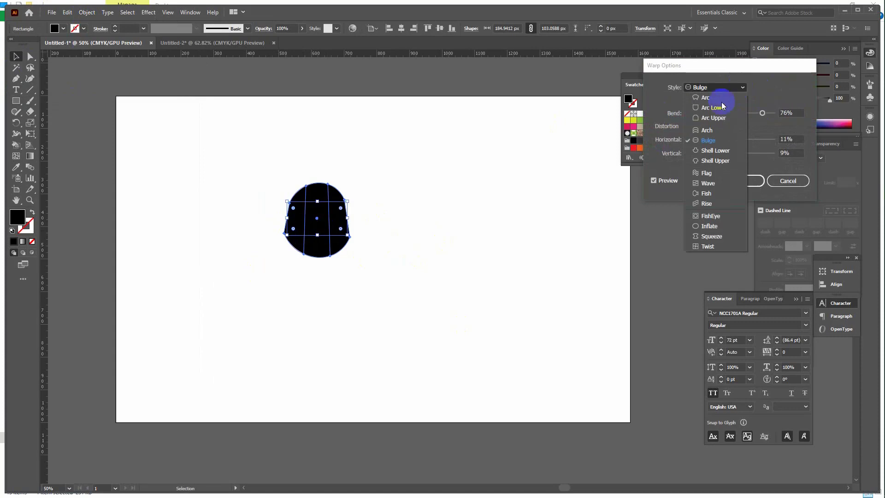
{"action": "left_click", "coordinate": [722, 96]}
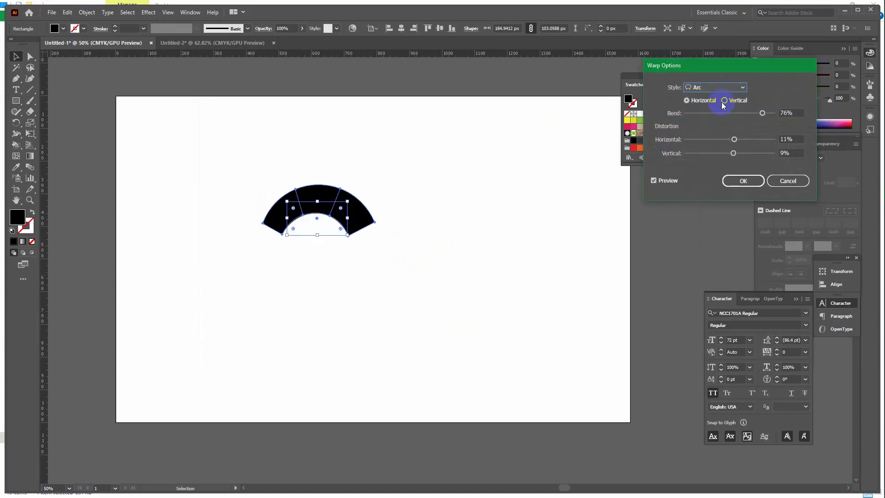
{"action": "left_click_drag", "start_coordinate": [762, 113], "coordinate": [753, 141]}
{"action": "mouse_move", "coordinate": [754, 143]}
{"action": "left_mouse_down"}
{"action": "mouse_move", "coordinate": [745, 154]}
{"action": "mouse_move", "coordinate": [767, 140]}
{"action": "left_mouse_up"}
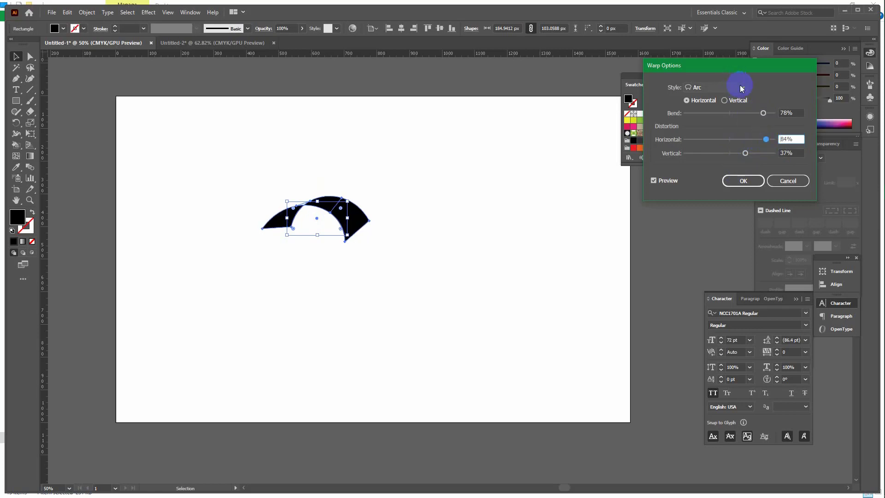
Step: Preview the Arc Upper, Arch and Shell Lower warp styles on the rectangle
{"action": "left_click", "coordinate": [742, 88]}
{"action": "left_click", "coordinate": [721, 122]}
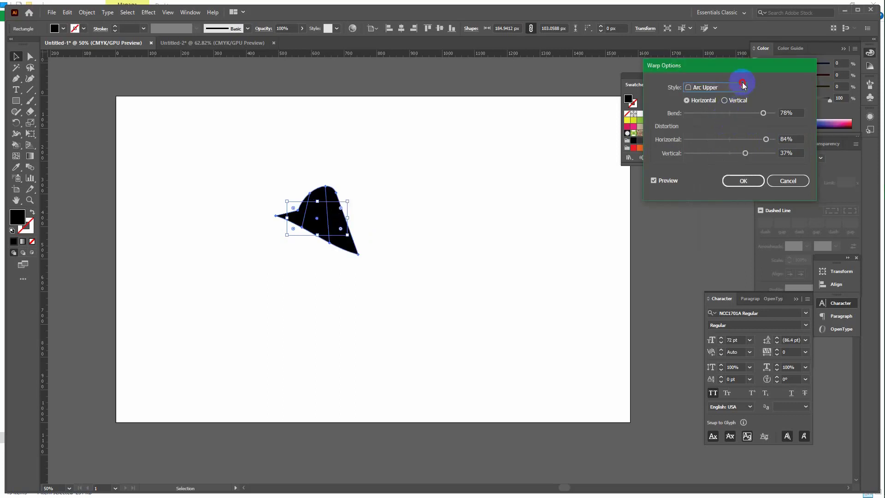
{"action": "left_click", "coordinate": [742, 84]}
{"action": "left_click", "coordinate": [714, 131]}
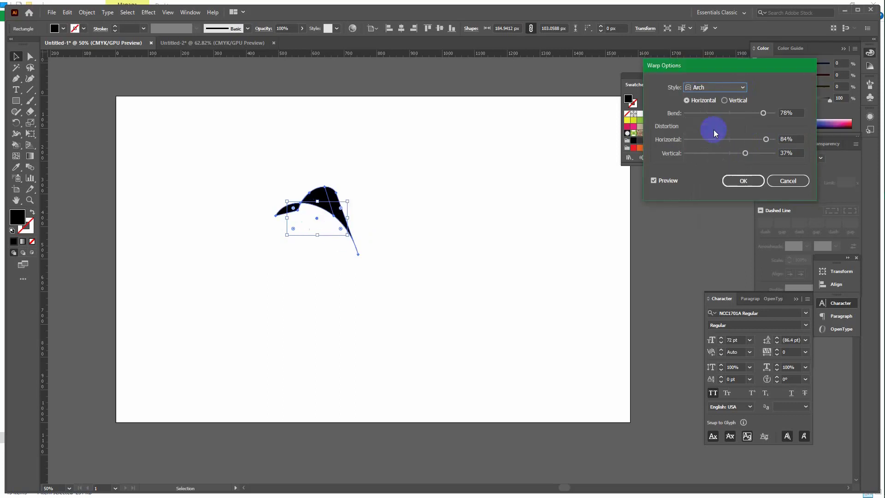
{"action": "left_click", "coordinate": [738, 87]}
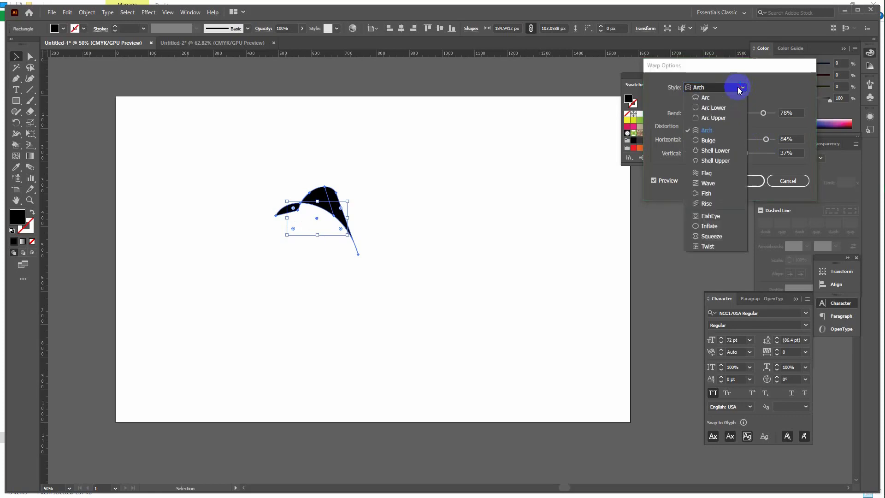
{"action": "left_click", "coordinate": [718, 148]}
{"action": "left_click", "coordinate": [784, 182]}
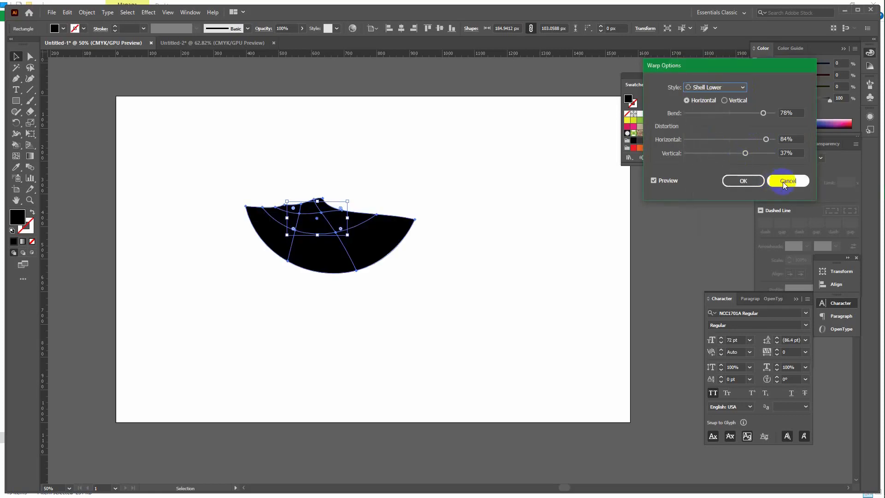
Step: Preview the Shell Upper, Arc Lower and Arc Upper warp styles on the rectangle
{"action": "left_click", "coordinate": [735, 87]}
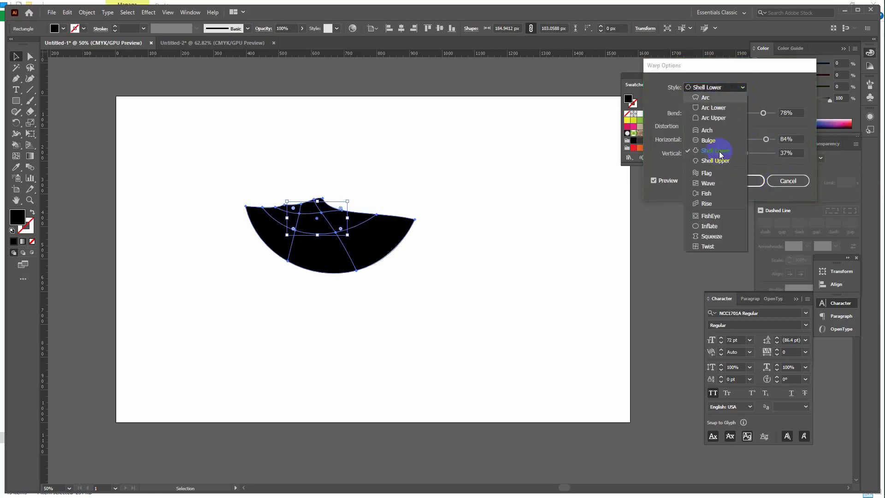
{"action": "left_click", "coordinate": [714, 161]}
{"action": "left_click", "coordinate": [743, 87]}
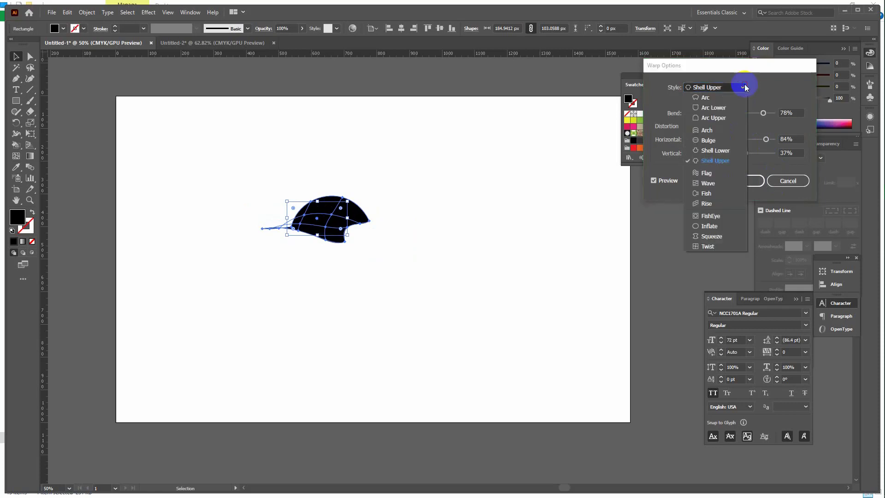
{"action": "left_click", "coordinate": [713, 111]}
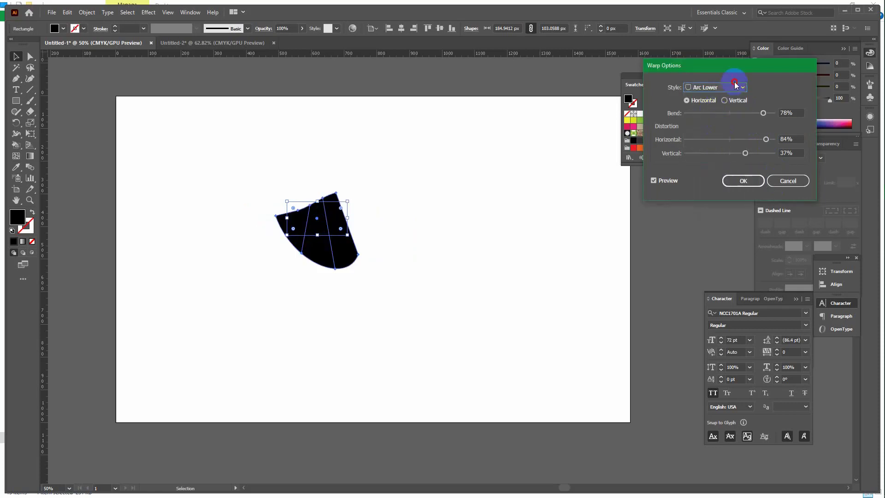
{"action": "left_click", "coordinate": [735, 87]}
{"action": "left_click", "coordinate": [727, 119]}
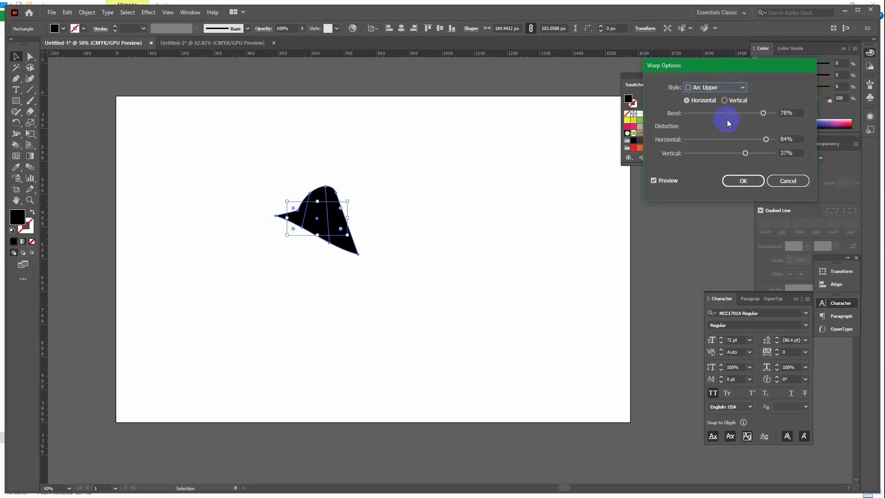
Step: Compare the Arc Lower warp in vertical and horizontal orientation and cancel the warp
{"action": "left_click", "coordinate": [734, 87]}
{"action": "left_click", "coordinate": [723, 111]}
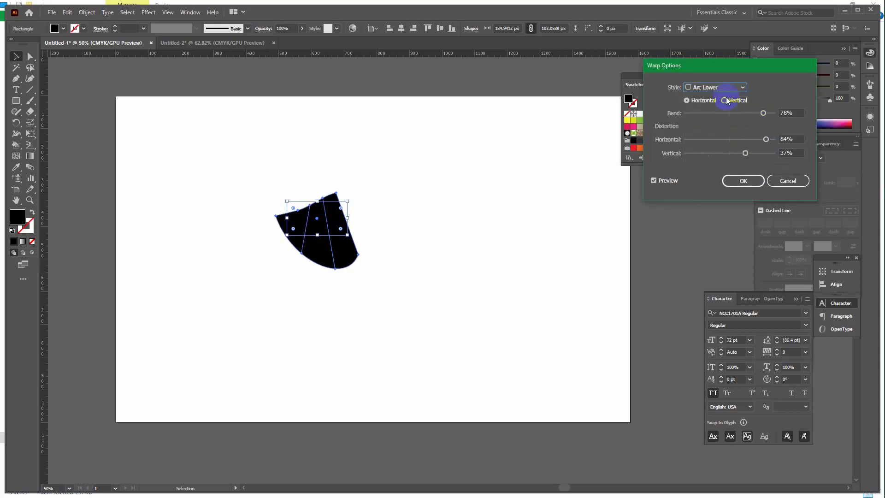
{"action": "left_click", "coordinate": [726, 100]}
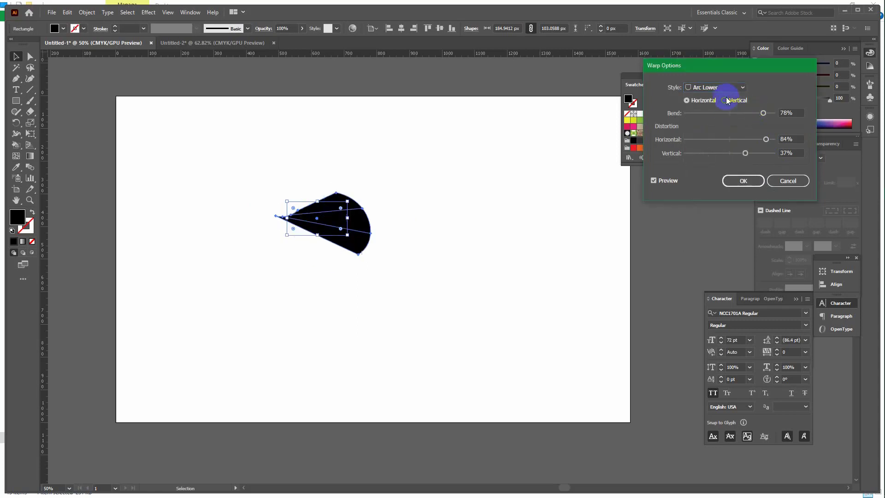
{"action": "left_click", "coordinate": [686, 100]}
{"action": "left_click", "coordinate": [784, 181]}
Step: Duplicate the black rectangle sideways with even gaps to form a row of four
{"action": "left_click", "coordinate": [317, 229]}
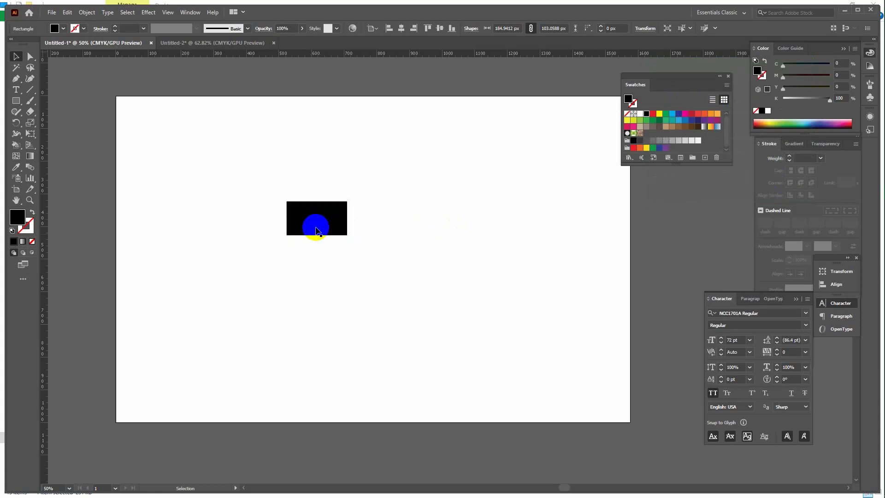
{"action": "left_click_drag", "start_coordinate": [316, 230], "coordinate": [387, 229]}
{"action": "key", "text": "ctrl+d"}
{"action": "key", "text": "ctrl+d"}
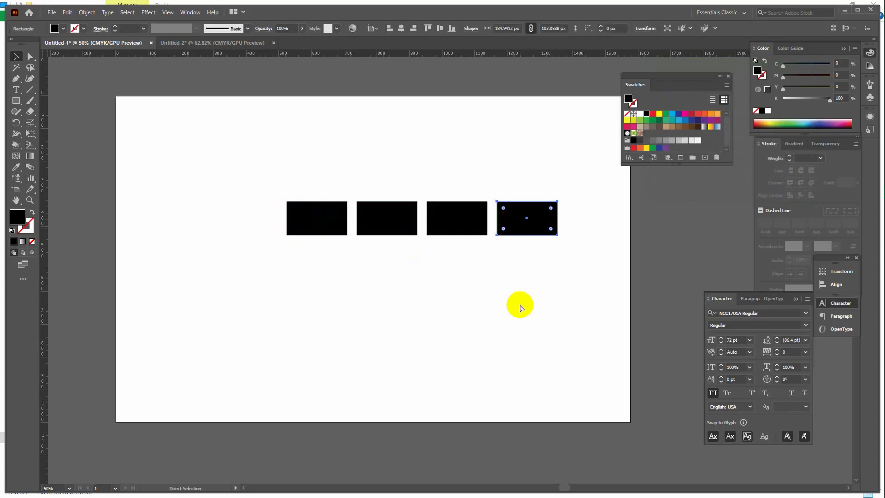
Step: Duplicate the row of rectangles into a four-by-four grid and move the whole grid down to the artboard's middle
{"action": "left_click_drag", "start_coordinate": [298, 174], "coordinate": [591, 294]}
{"action": "left_click_drag", "start_coordinate": [534, 227], "coordinate": [521, 178]}
{"action": "key", "text": "ctrl+d"}
{"action": "key", "text": "ctrl+d"}
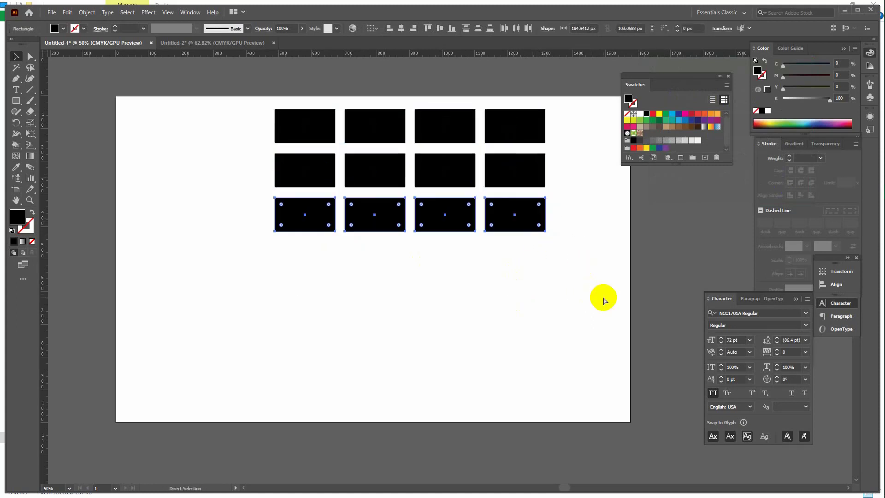
{"action": "left_click_drag", "start_coordinate": [569, 290], "coordinate": [588, 298]}
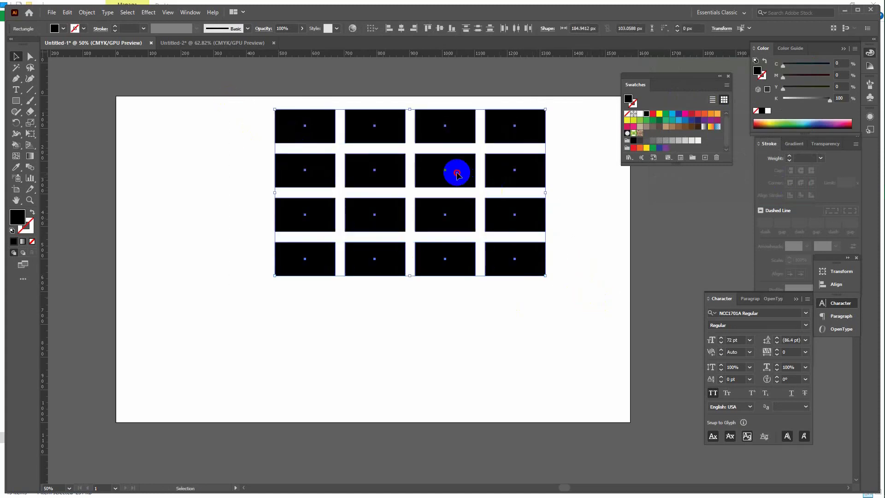
{"action": "left_click_drag", "start_coordinate": [457, 173], "coordinate": [452, 219]}
Step: Preview the Arc Lower and Arc Upper envelope warp styles on the grid of rectangles, and cancel the warp
{"action": "left_click", "coordinate": [87, 12]}
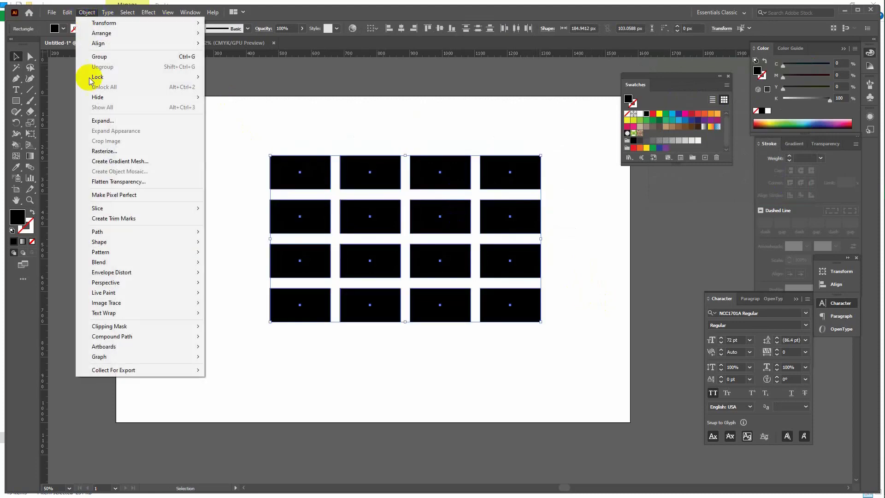
{"action": "mouse_move", "coordinate": [106, 235]}
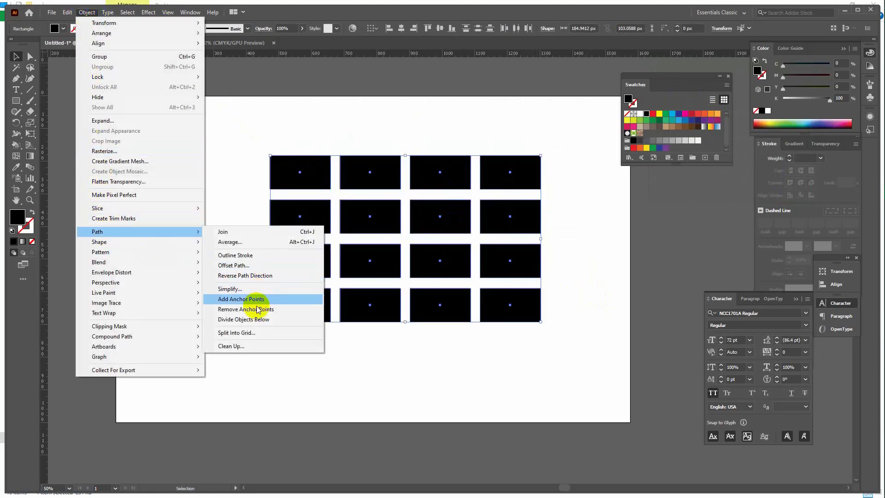
{"action": "mouse_move", "coordinate": [112, 272]}
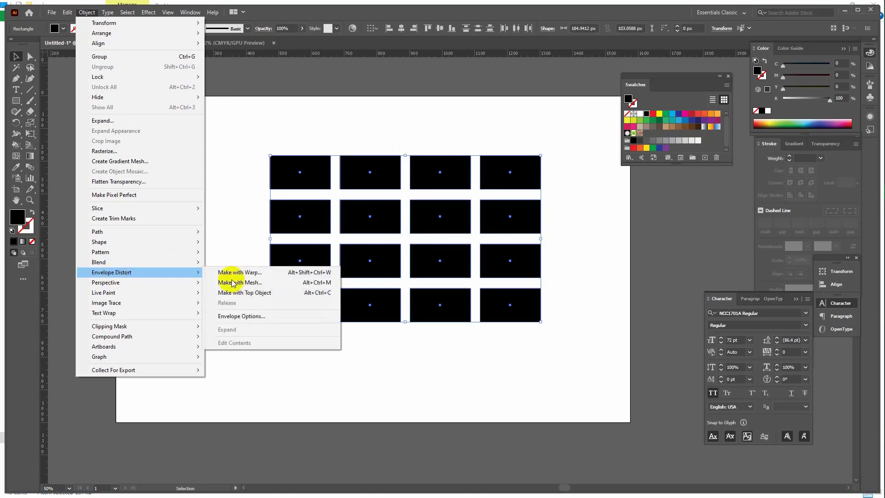
{"action": "left_click", "coordinate": [261, 276]}
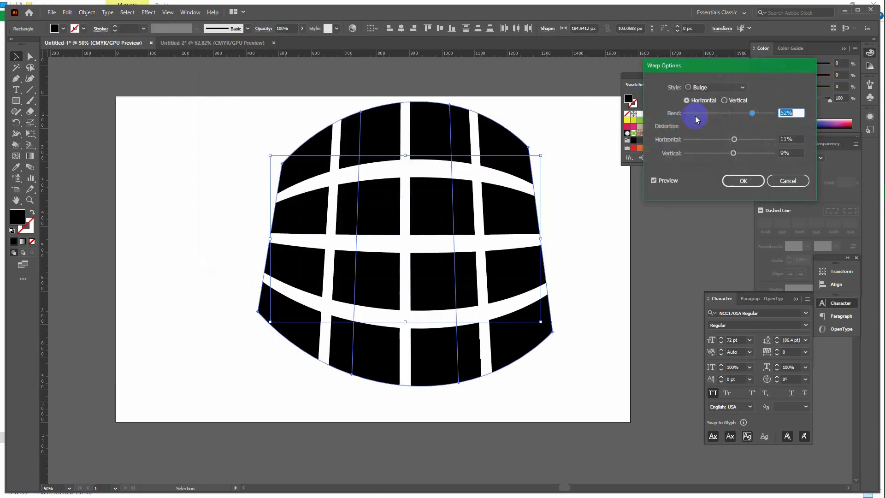
{"action": "left_click", "coordinate": [741, 90]}
{"action": "left_click", "coordinate": [723, 107]}
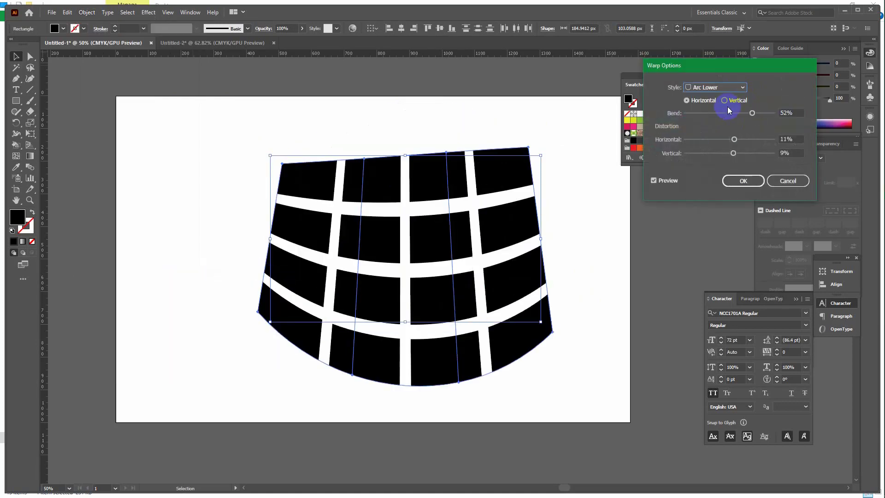
{"action": "left_click", "coordinate": [737, 87]}
{"action": "left_click", "coordinate": [725, 117]}
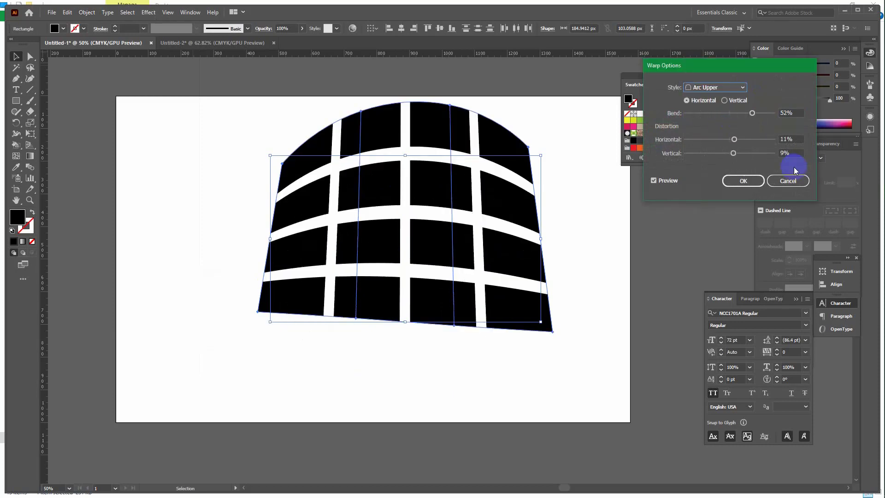
{"action": "left_click", "coordinate": [790, 181]}
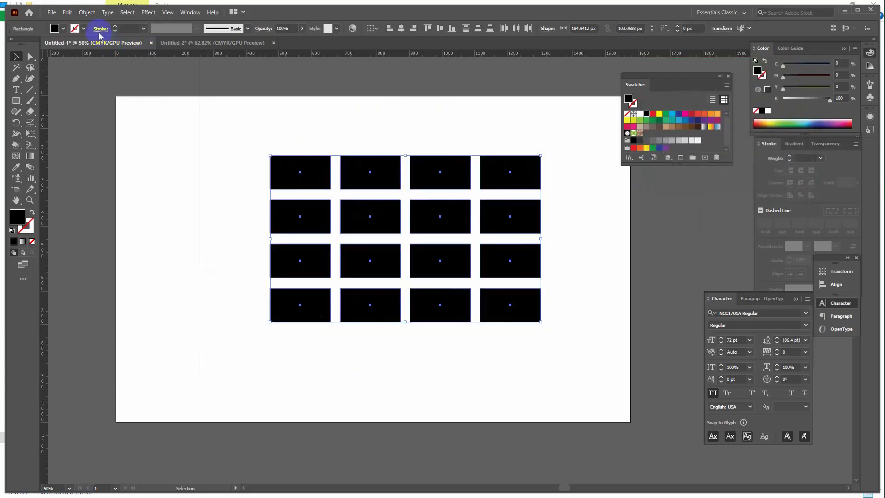
Step: Apply an envelope mesh with 4 rows and 4 columns to the grid of rectangles
{"action": "left_click", "coordinate": [86, 12]}
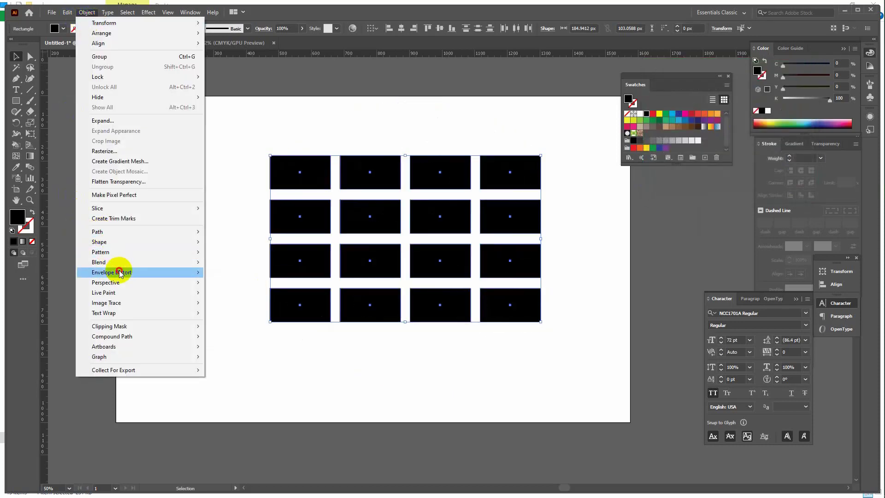
{"action": "mouse_move", "coordinate": [119, 272]}
{"action": "left_click", "coordinate": [261, 282]}
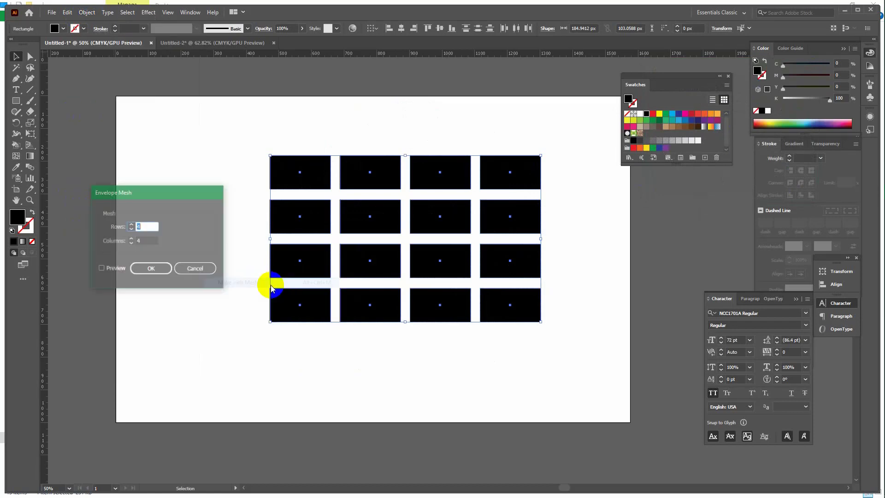
{"action": "left_click", "coordinate": [152, 269]}
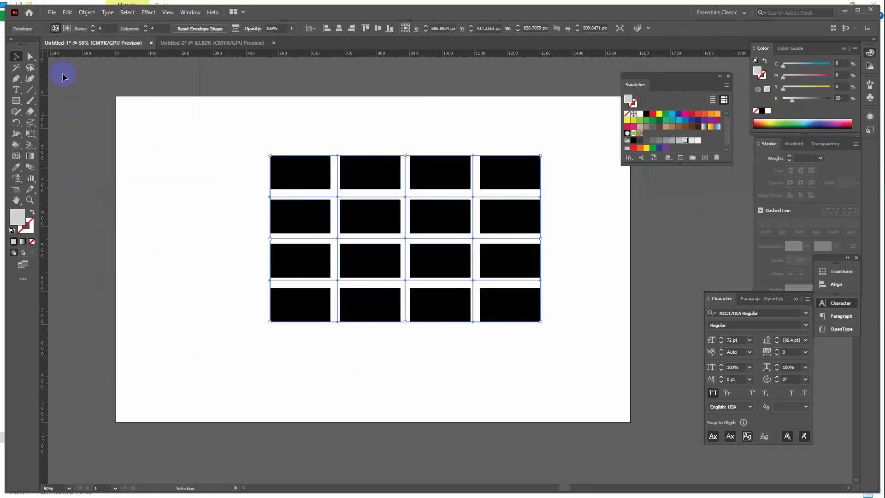
Step: Raise the mesh points along the grid's left edge by about 140 px and those along its right edge slightly higher
{"action": "left_click", "coordinate": [30, 56]}
{"action": "left_click_drag", "start_coordinate": [244, 130], "coordinate": [295, 332]}
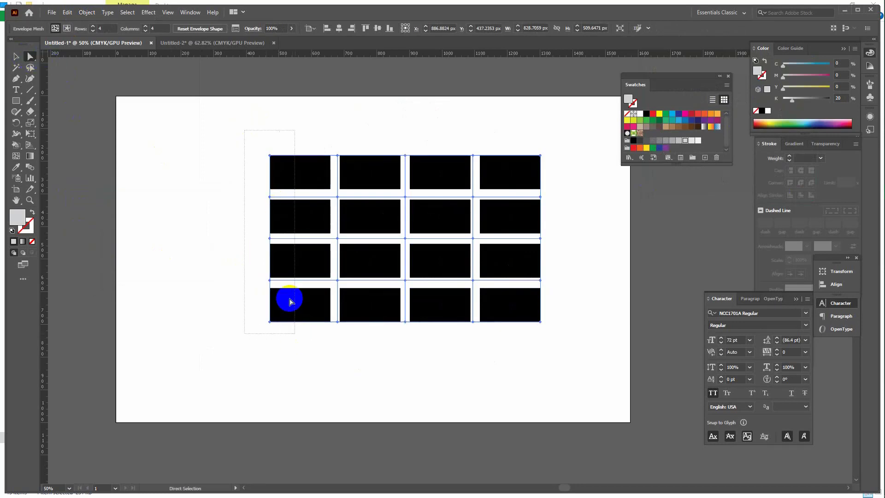
{"action": "left_click_drag", "start_coordinate": [270, 198], "coordinate": [270, 152]}
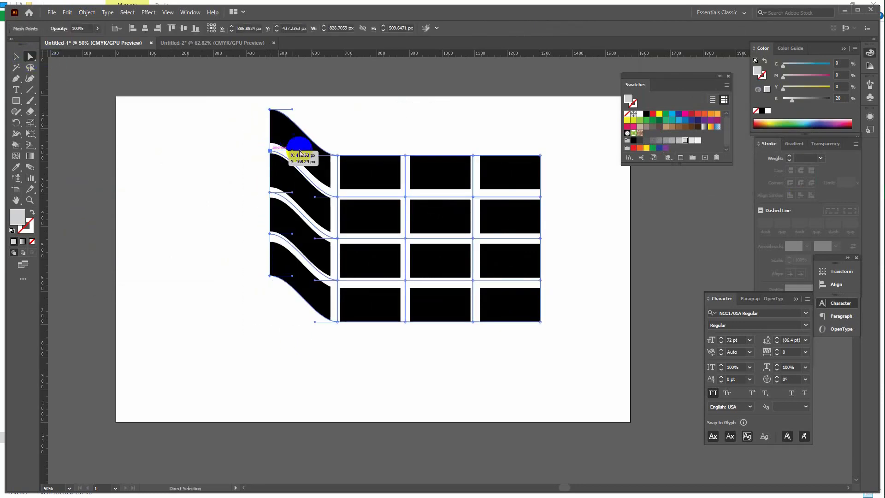
{"action": "left_click_drag", "start_coordinate": [534, 124], "coordinate": [576, 349]}
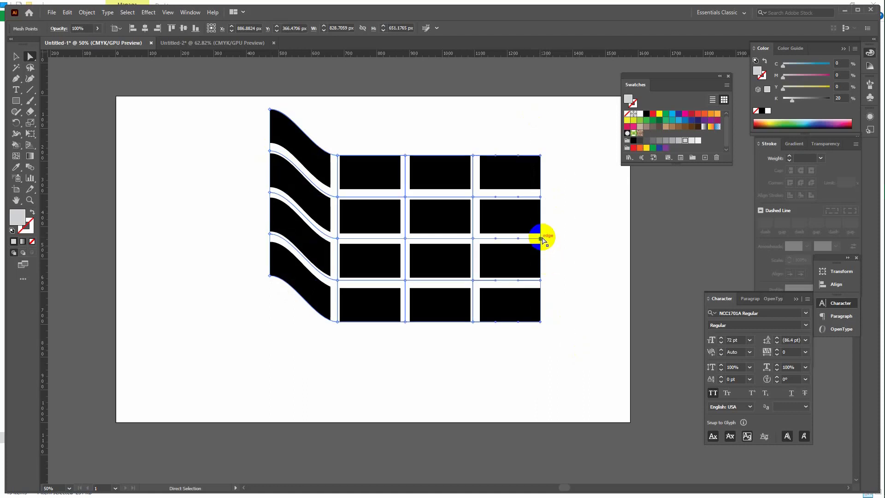
{"action": "left_click_drag", "start_coordinate": [544, 239], "coordinate": [544, 185]}
Step: Pull the inner mesh points of the envelope downward to bend the middle of the grid
{"action": "left_click_drag", "start_coordinate": [327, 128], "coordinate": [476, 337]}
{"action": "left_click_drag", "start_coordinate": [430, 260], "coordinate": [432, 305]}
{"action": "left_click_drag", "start_coordinate": [330, 121], "coordinate": [365, 326]}
{"action": "left_click_drag", "start_coordinate": [352, 223], "coordinate": [352, 273]}
{"action": "left_click", "coordinate": [16, 57]}
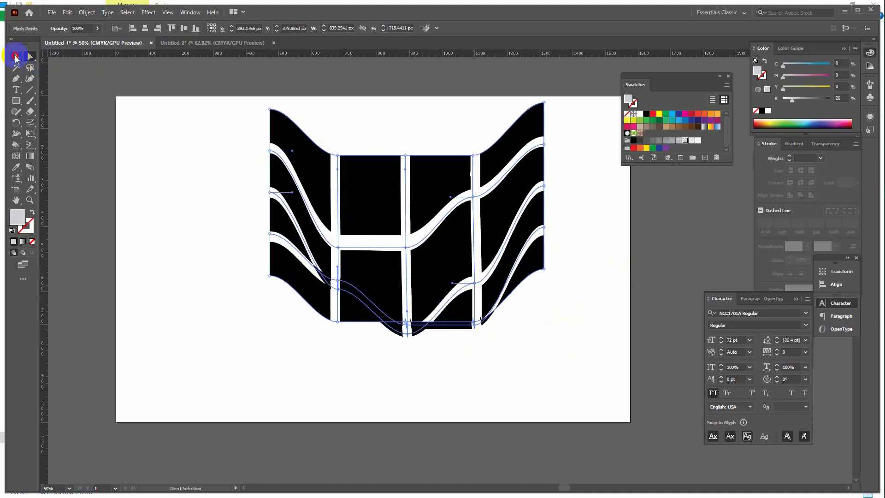
Step: Delete the distorted grid from the artboard
{"action": "left_click", "coordinate": [174, 126]}
{"action": "left_click", "coordinate": [530, 296]}
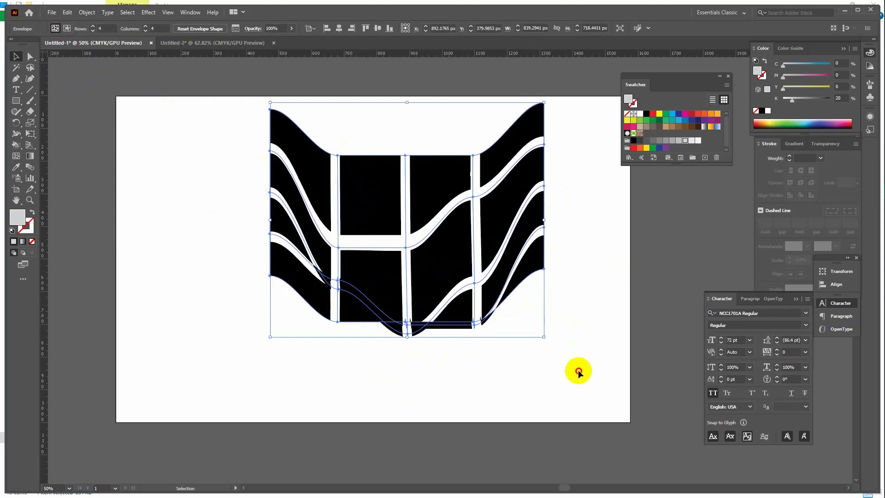
{"action": "left_click_drag", "start_coordinate": [172, 116], "coordinate": [536, 350]}
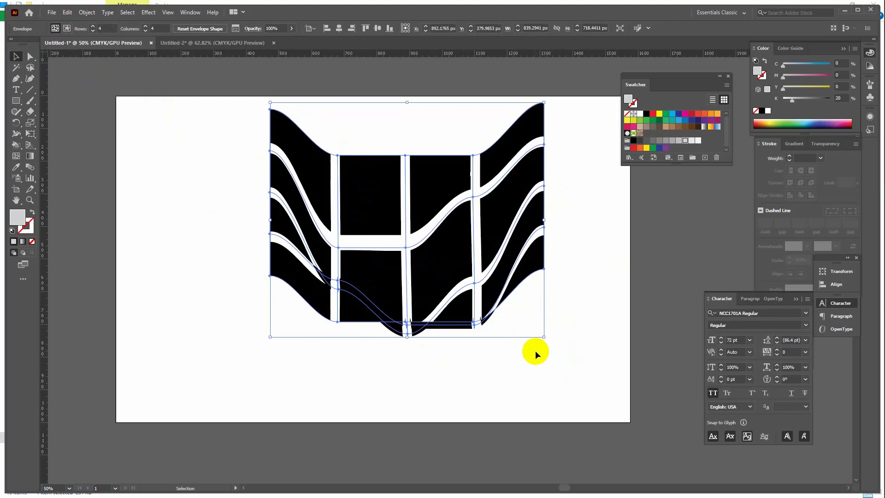
{"action": "key", "text": "Delete"}
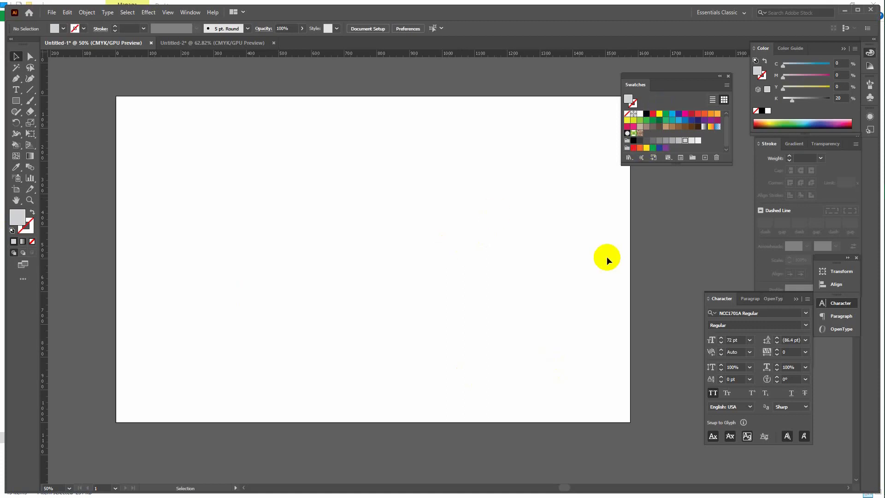
Step: Switch to the Edge browser, open the Ezy GD- Graphic Design Course group on Facebook and browse its posts
{"action": "mouse_move", "coordinate": [884, 34]}
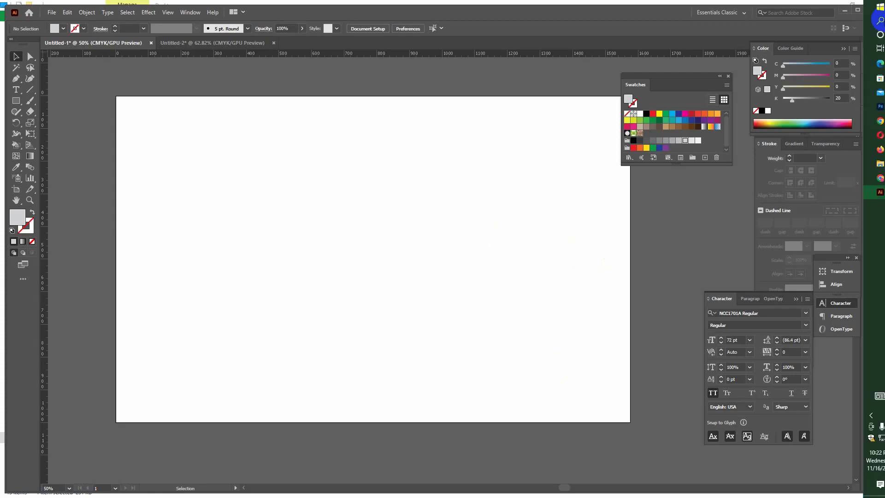
{"action": "left_click", "coordinate": [880, 62]}
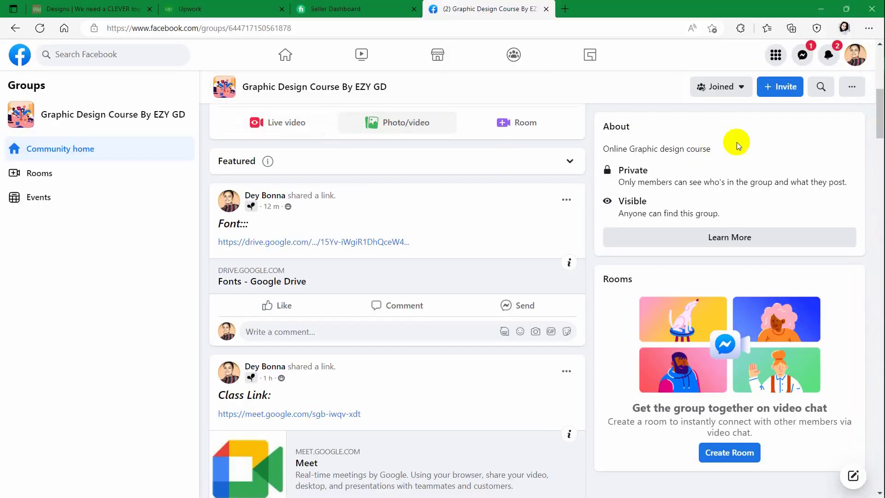
{"action": "left_click", "coordinate": [286, 56]}
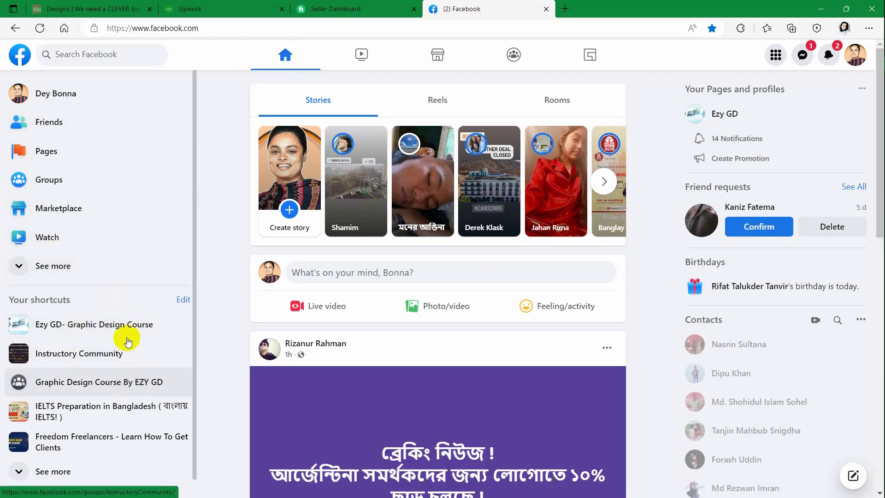
{"action": "scroll", "coordinate": [438, 286], "scroll_direction": "down", "scroll_amount": 5}
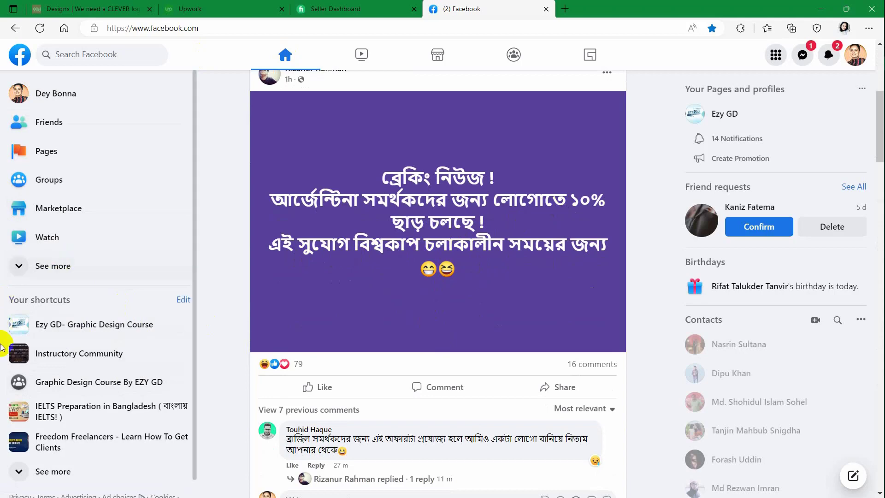
{"action": "left_click", "coordinate": [91, 329]}
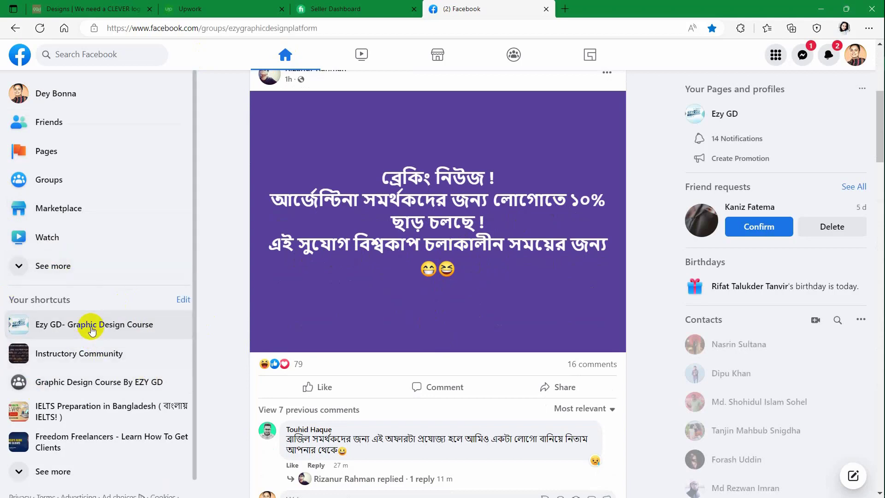
{"action": "scroll", "coordinate": [440, 325], "scroll_direction": "down", "scroll_amount": 7}
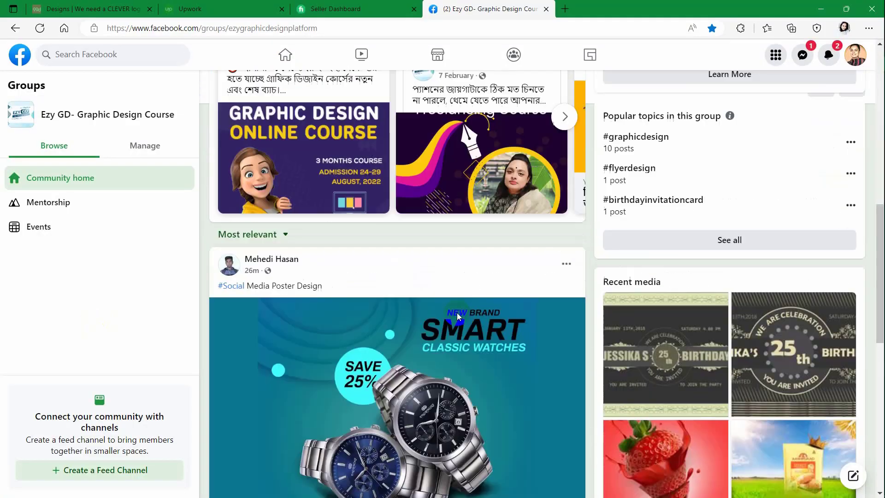